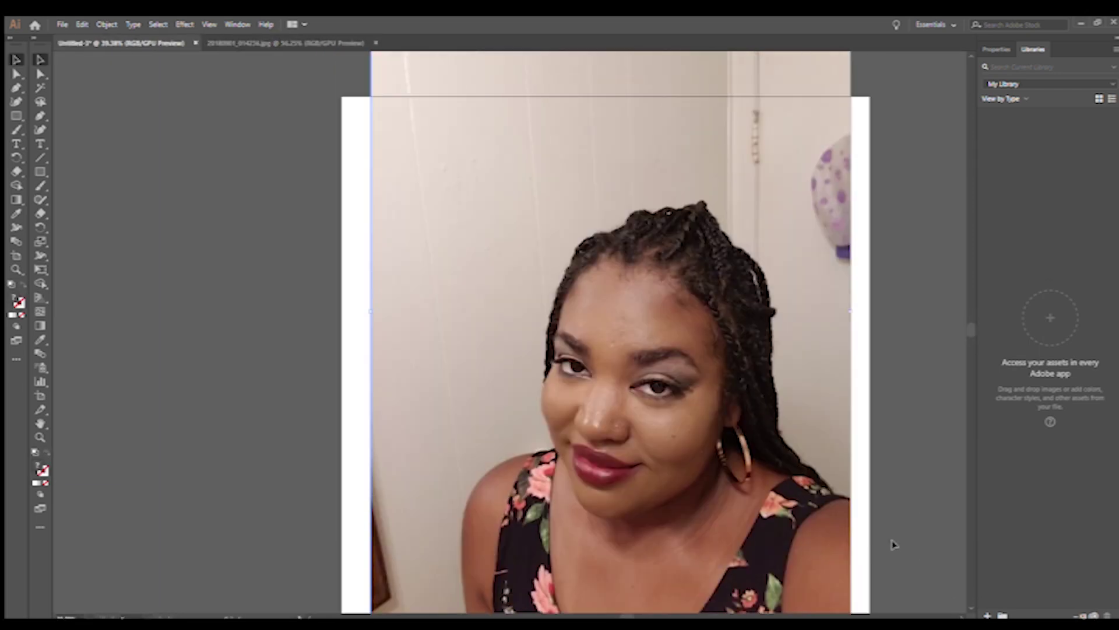
Drag the reference photo up so it fills the artboard, then deselect it
left_click_drag(555, 462, 525, 401)
scroll(770, 525, "down", 1)
left_click(837, 118)
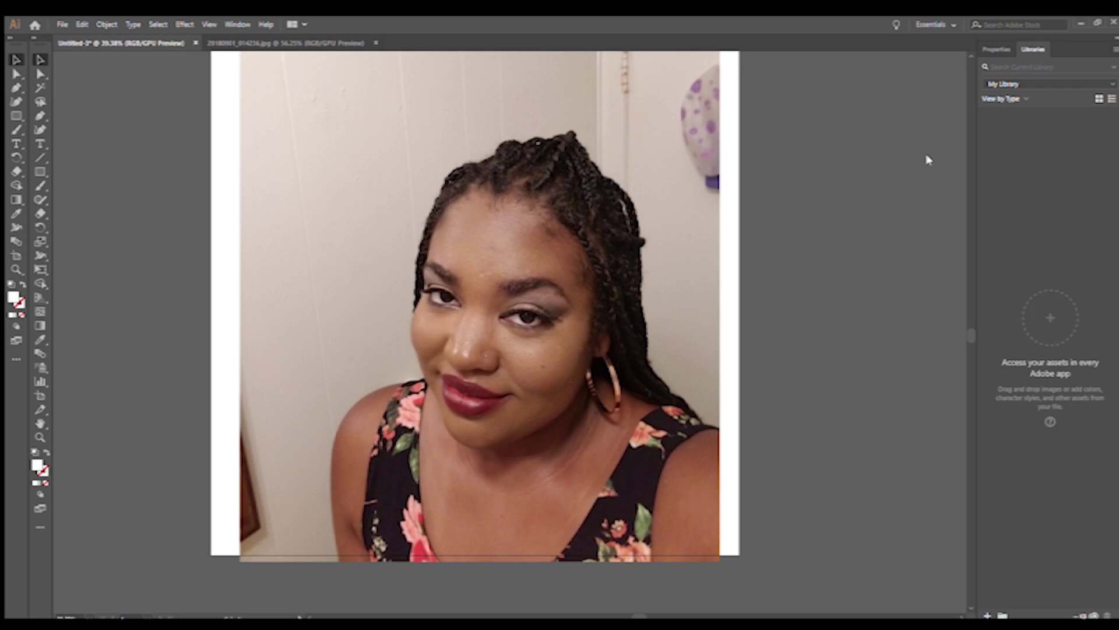
Zoom in on the face with a black Paintbrush stroke, undoing trial eyeliner and nose strokes
key("b")
key("ctrl+1")
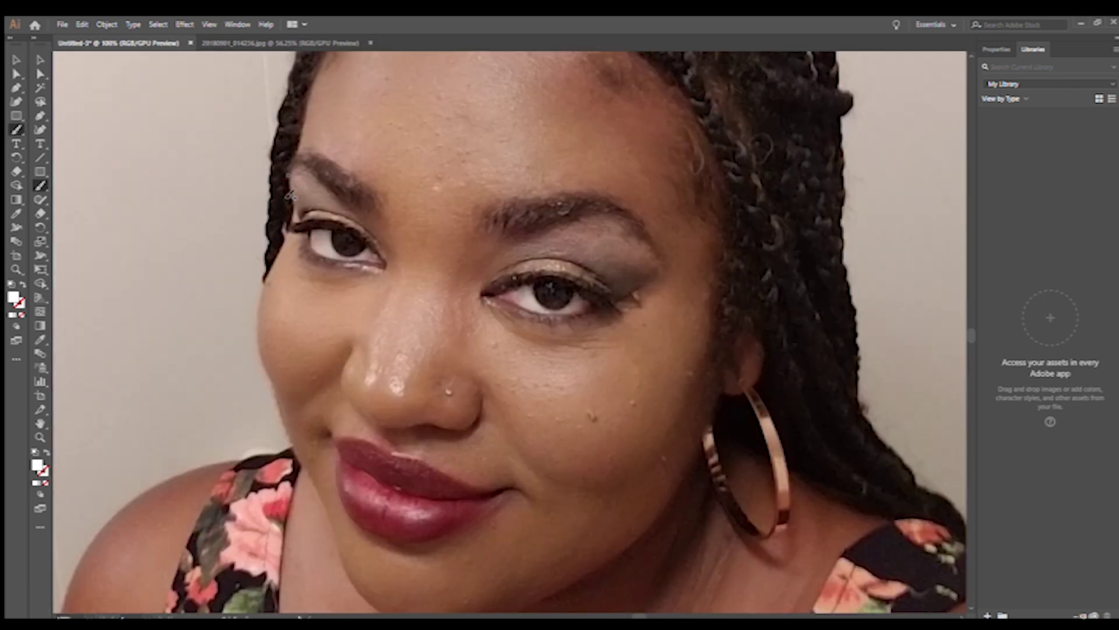
key("d")
left_click_drag(294, 226, 380, 263)
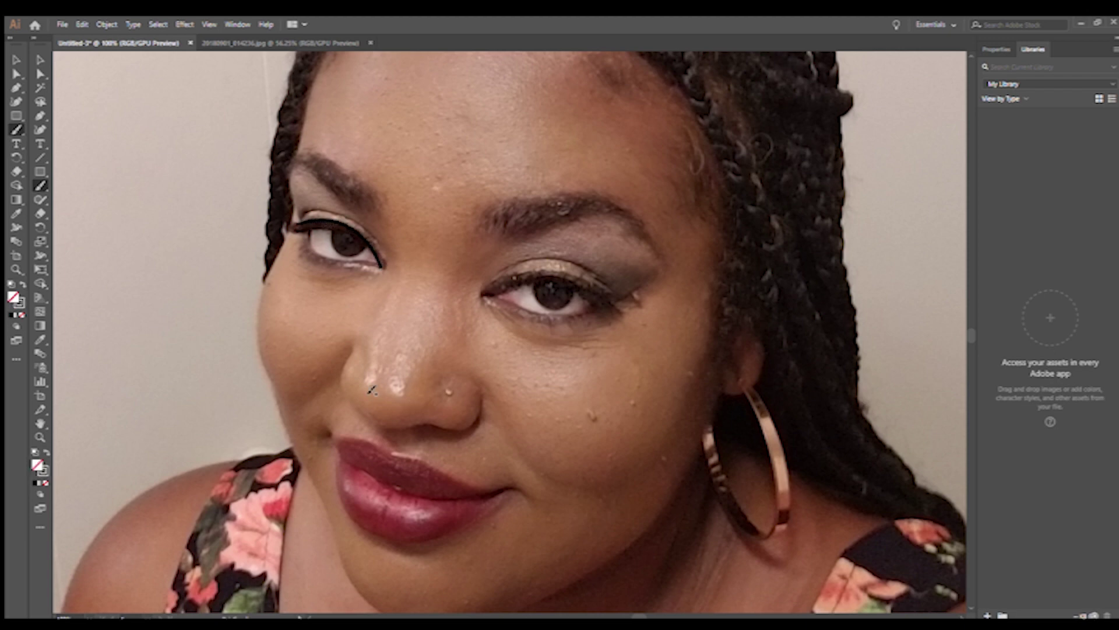
key("ctrl+z")
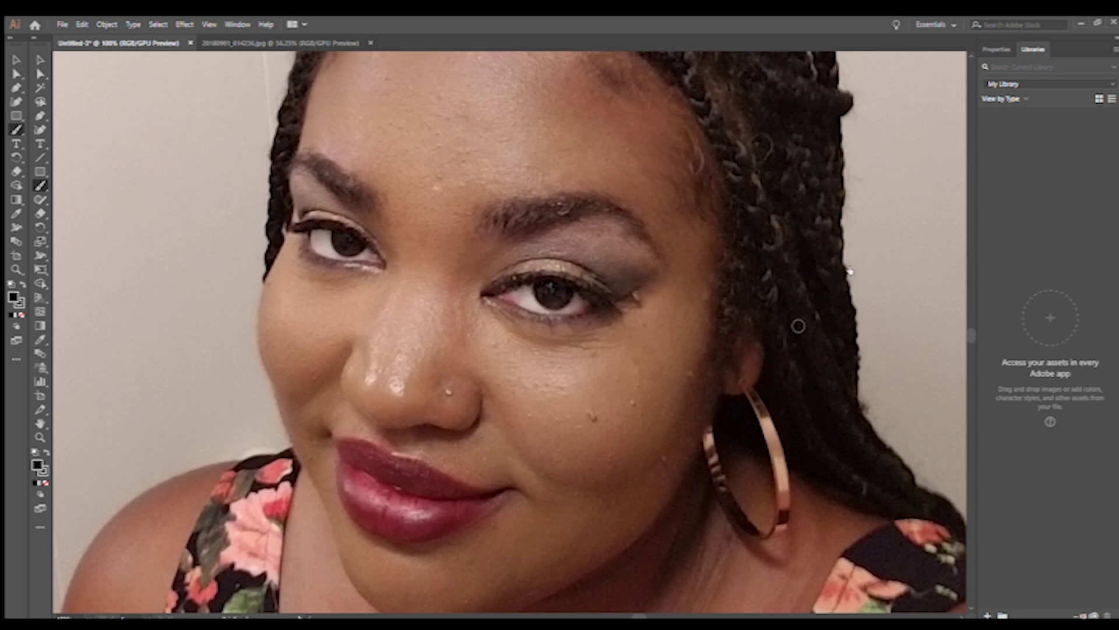
key("ctrl+shift+z")
left_click_drag(509, 147, 446, 385)
key("ctrl+z")
key("ctrl+z")
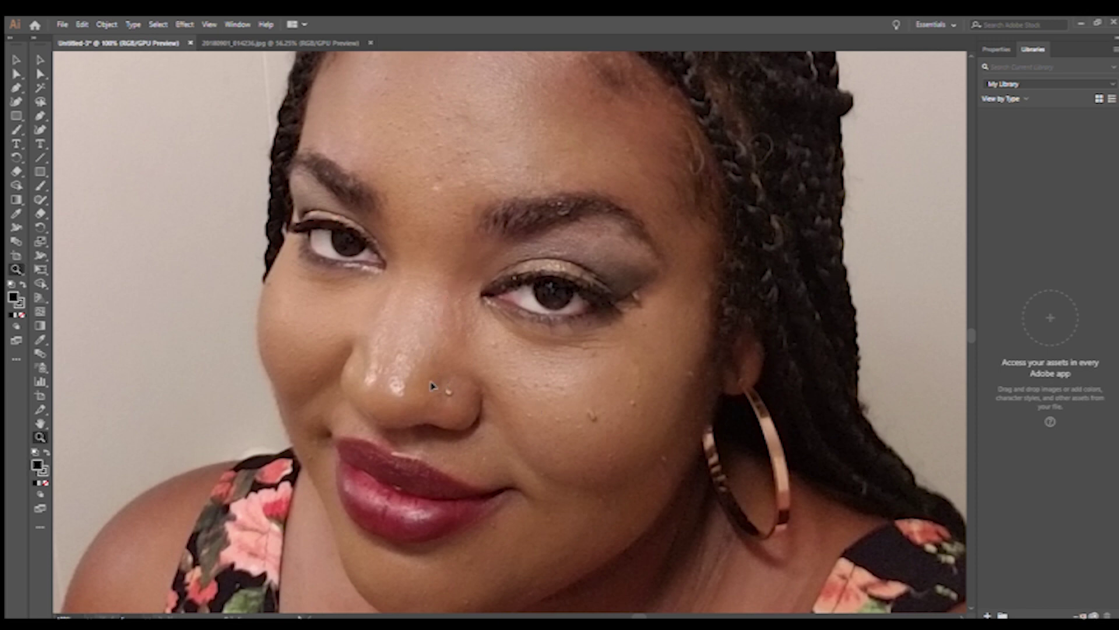
scroll(546, 327, "down", 1)
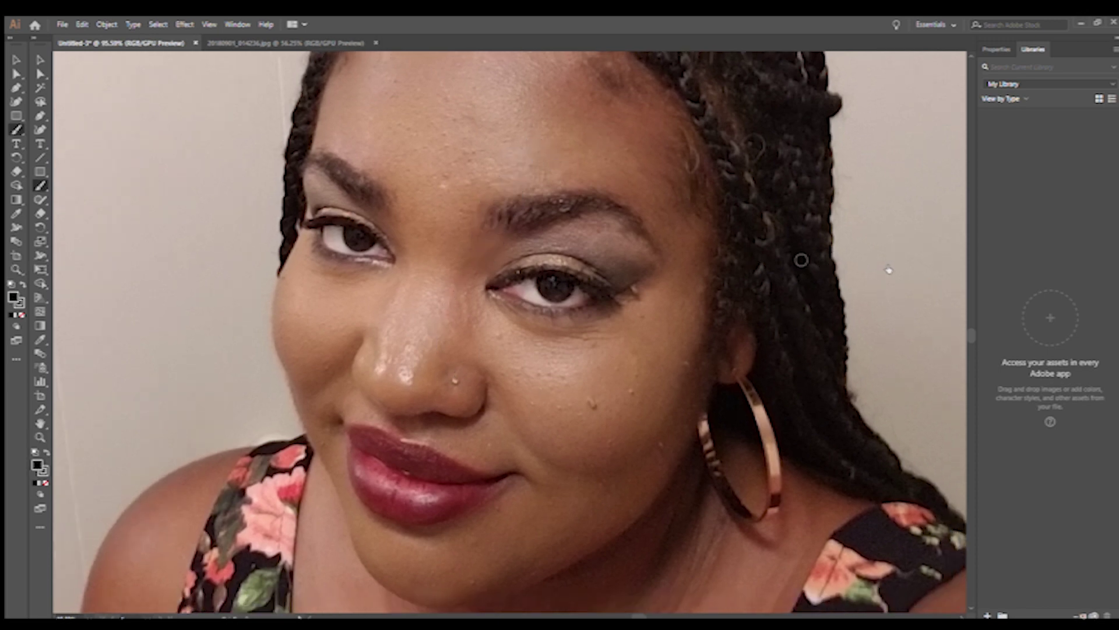
Trace the left eye's upper lid, crease arc and lash line in black
left_click_drag(315, 218, 394, 259)
mouse_move(312, 213)
left_mouse_down()
mouse_move(367, 221)
mouse_move(388, 242)
left_mouse_up()
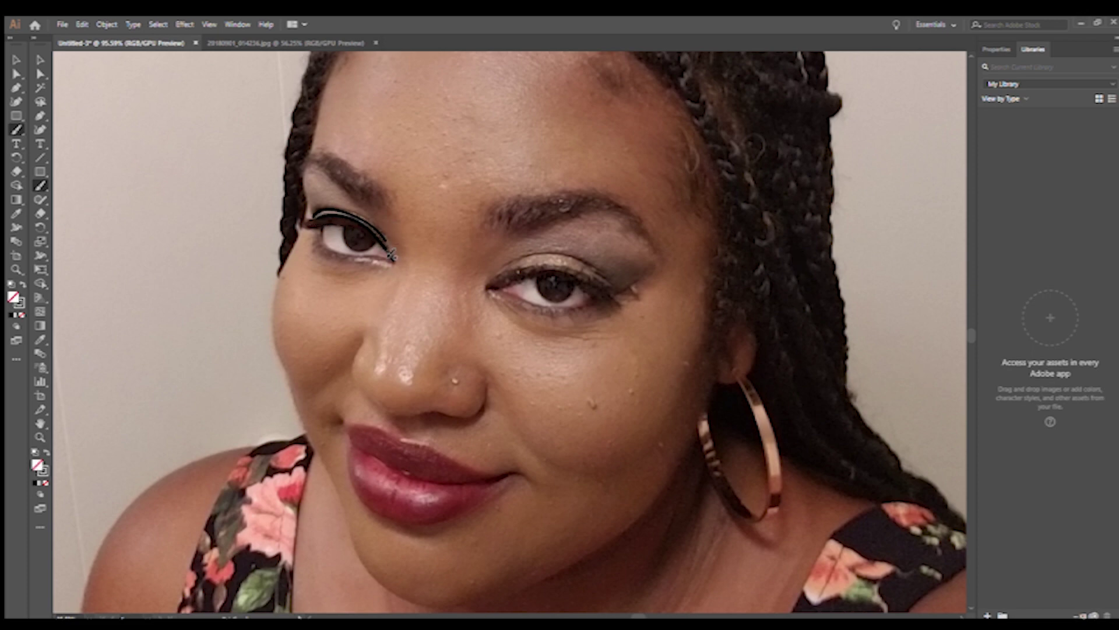
left_click_drag(314, 207, 388, 241)
left_click_drag(321, 236, 373, 249)
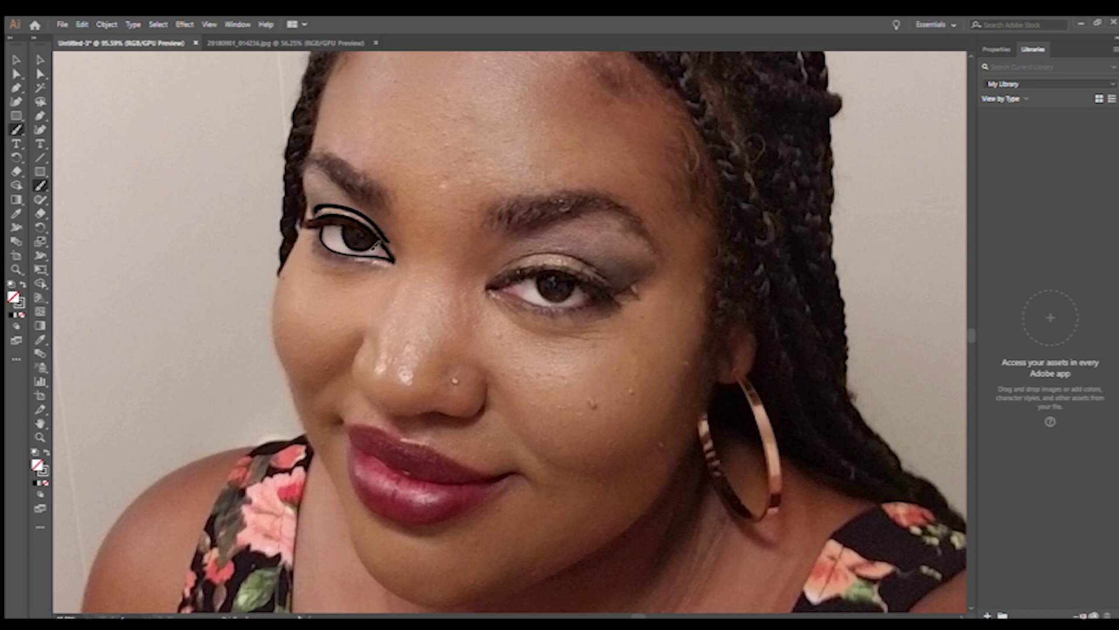
Trace the right eye's upper lid, lash line and lower lid, redoing the lower-lid stroke
left_click_drag(536, 252, 615, 288)
left_click_drag(491, 286, 615, 290)
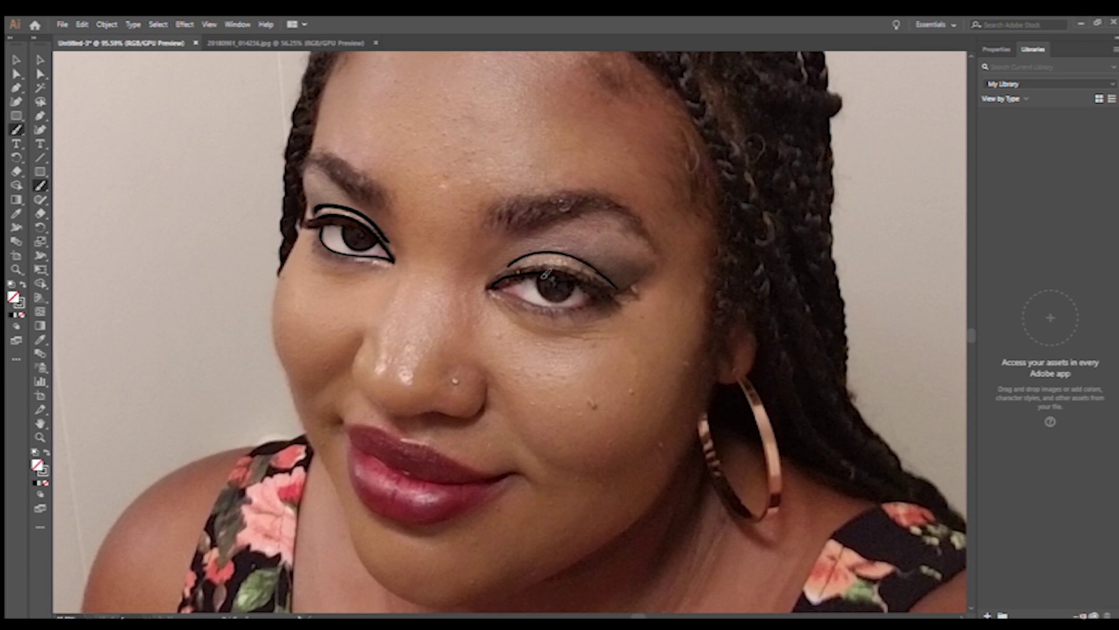
mouse_move(490, 288)
left_mouse_down()
mouse_move(528, 300)
mouse_move(618, 286)
left_mouse_up()
key("ctrl+z")
mouse_move(487, 288)
left_mouse_down()
mouse_move(568, 309)
mouse_move(614, 289)
mouse_move(489, 288)
left_mouse_up()
key("ctrl+z")
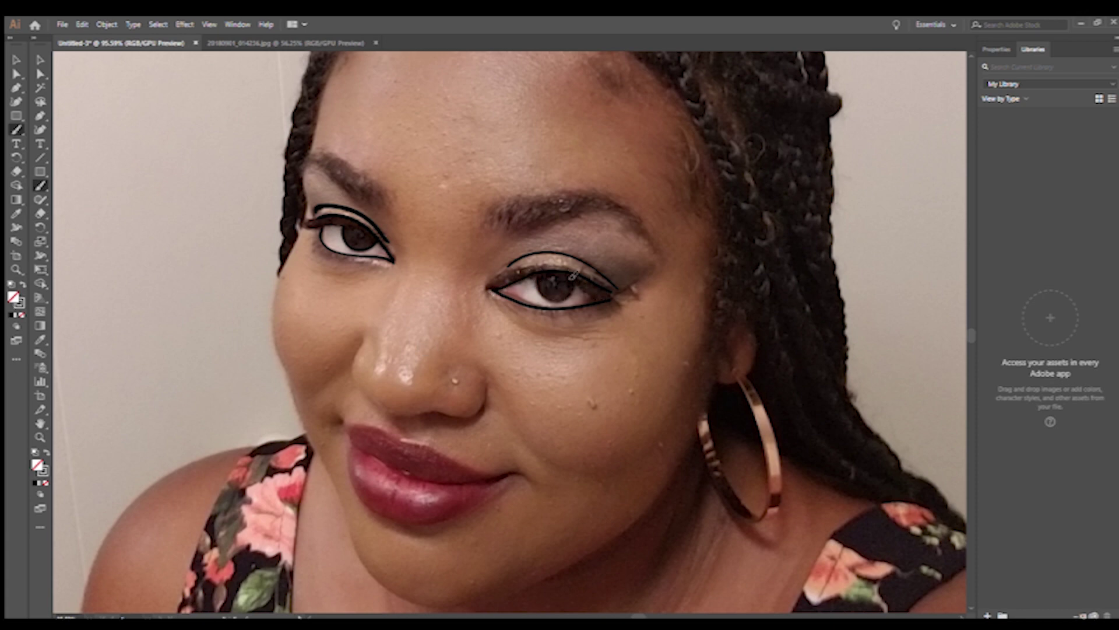
key("shift+e")
key("b")
Trace the nose outline around the nostrils and both sides of the nose bridge
key("ctrl+z")
left_click_drag(378, 368, 462, 364)
left_click_drag(404, 246, 387, 309)
left_click_drag(476, 266, 461, 330)
Trace the left face side and jawline to the chin, erasing overlaps and extending toward the ear
mouse_move(324, 79)
left_mouse_down()
mouse_move(271, 321)
mouse_move(489, 596)
left_mouse_up()
mouse_move(714, 383)
left_mouse_down()
mouse_move(591, 557)
mouse_move(487, 595)
left_mouse_up()
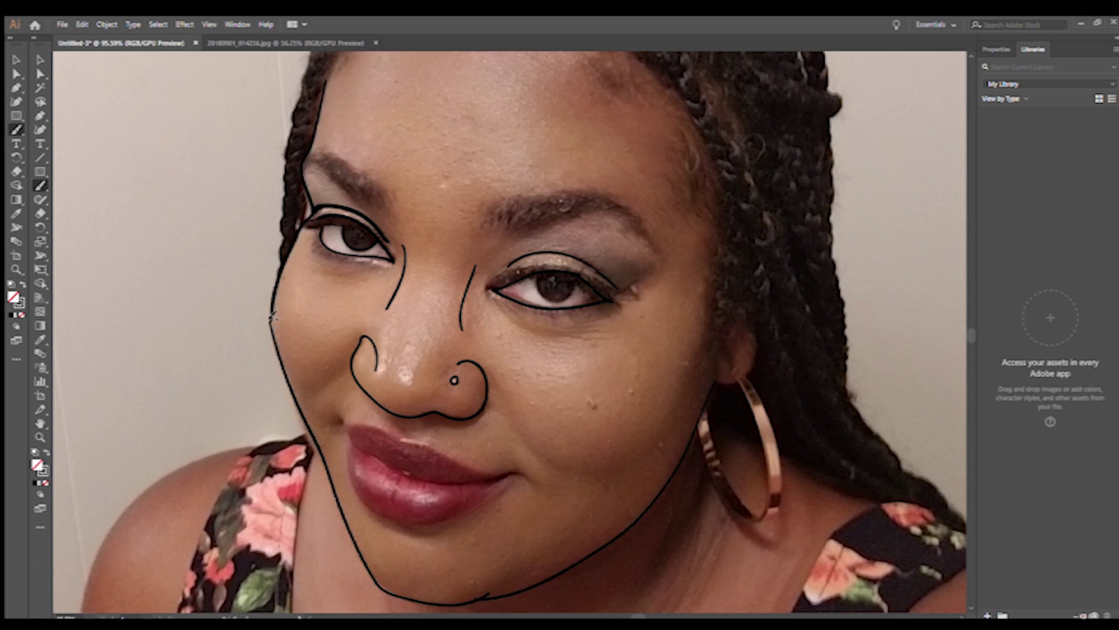
left_click_drag(264, 308, 274, 341)
left_click_drag(370, 572, 402, 597)
left_click_drag(470, 591, 481, 598)
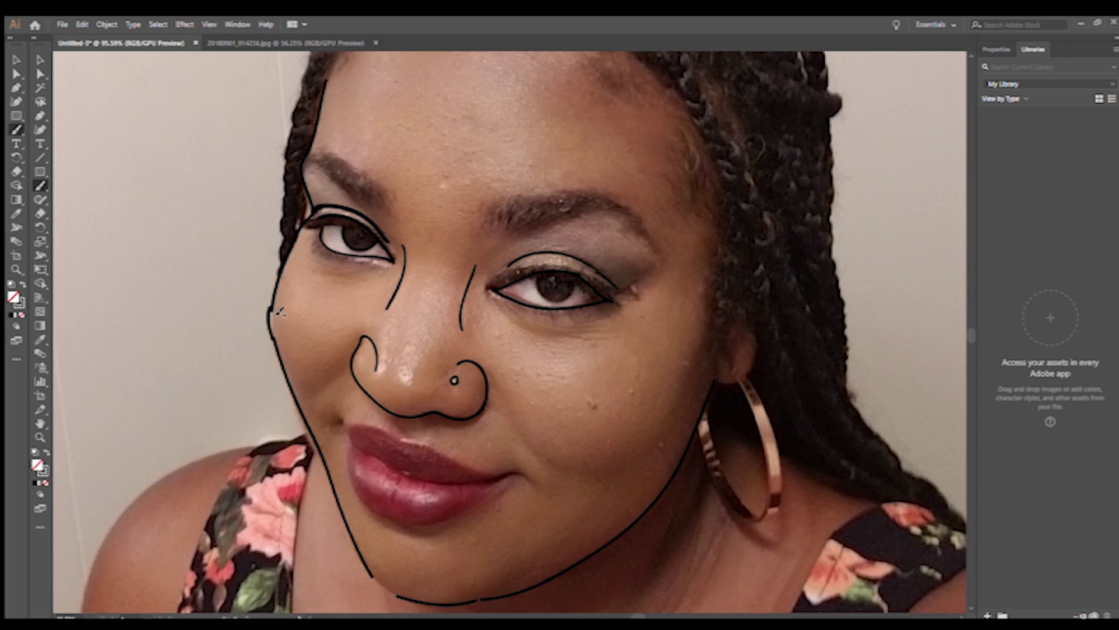
key("ctrl+shift+z")
mouse_move(716, 386)
left_mouse_down()
mouse_move(746, 379)
mouse_move(699, 421)
left_mouse_up()
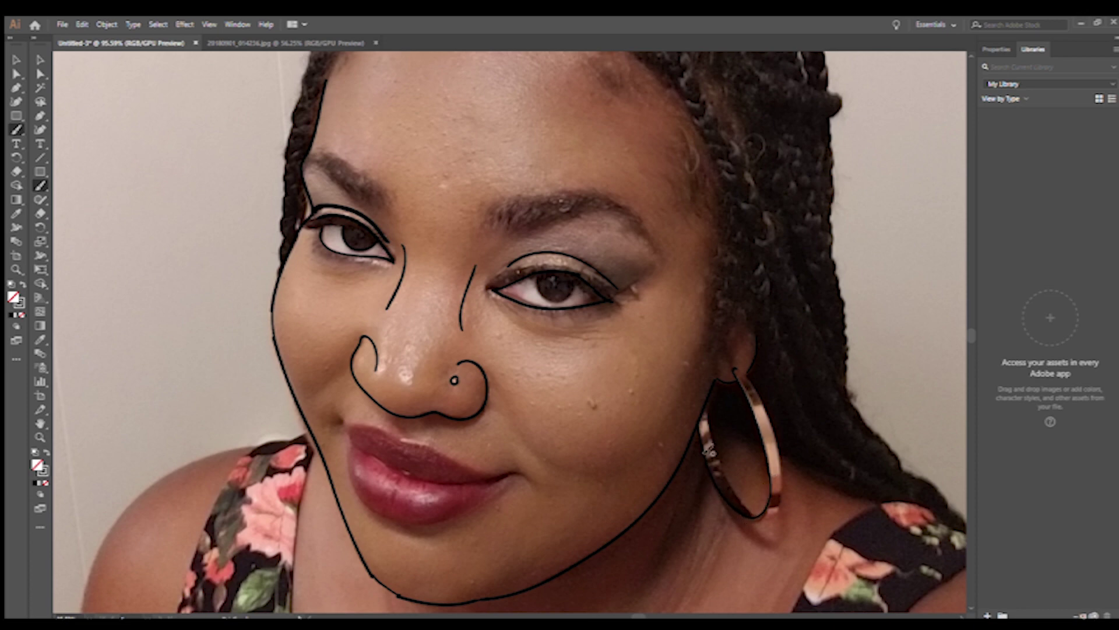
Trace the hoop earring and hide then show the reference photo to check the lines
mouse_move(739, 369)
left_mouse_down()
mouse_move(782, 449)
mouse_move(755, 519)
mouse_move(709, 402)
mouse_move(735, 495)
left_mouse_up()
key("ctrl+shift+w")
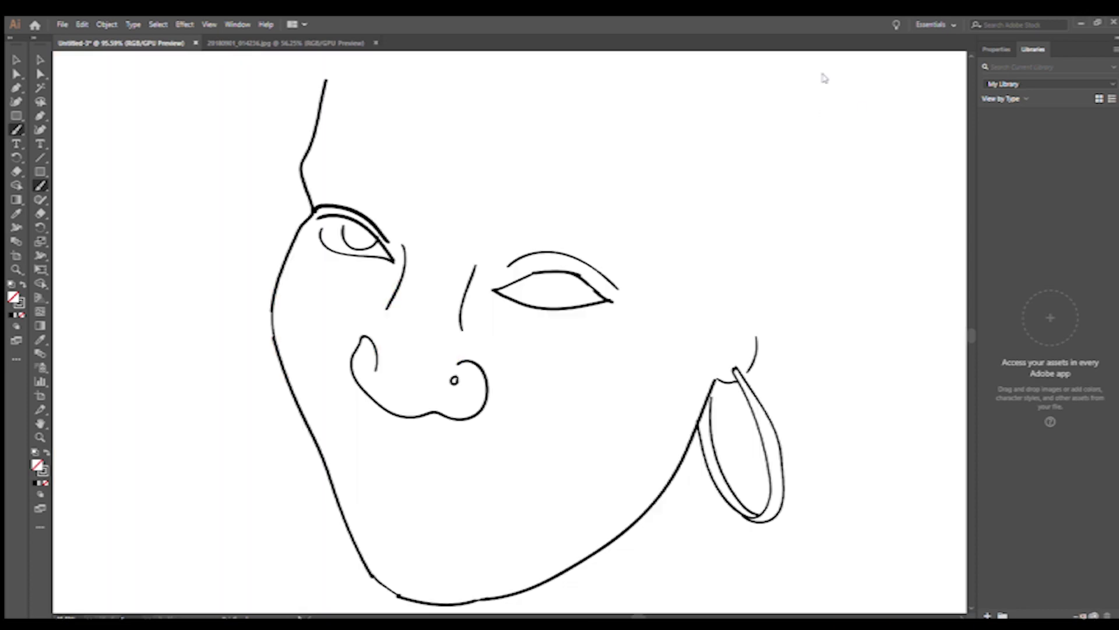
key("ctrl+alt+3")
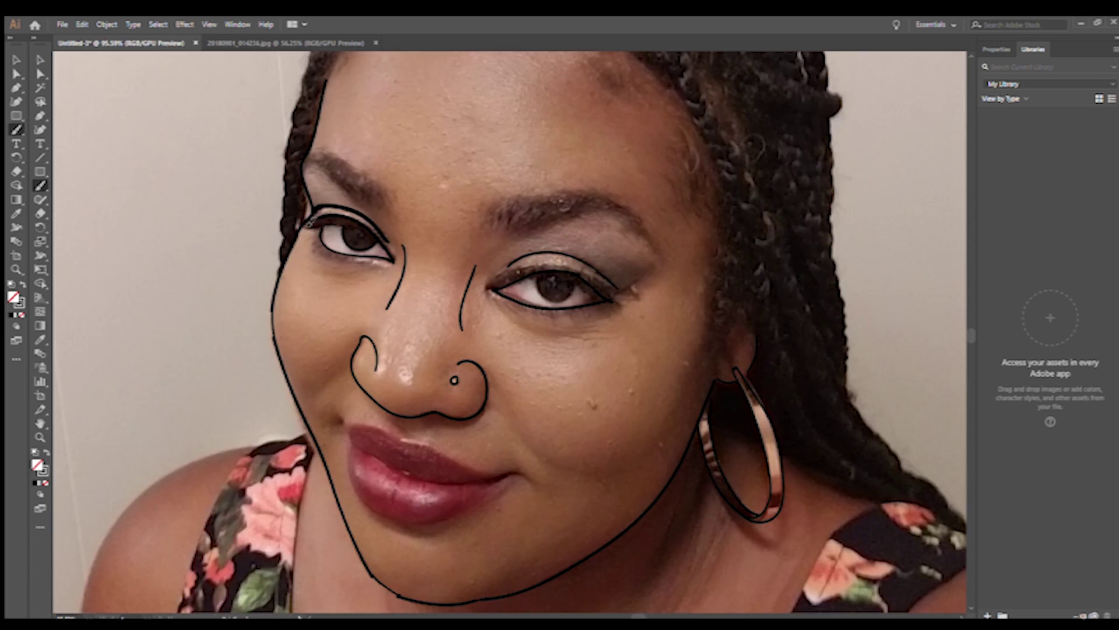
Outline the left and right eyebrows, redrawing the right brow's edge until smooth
key("ctrl+shift+w")
key("ctrl+shift+w")
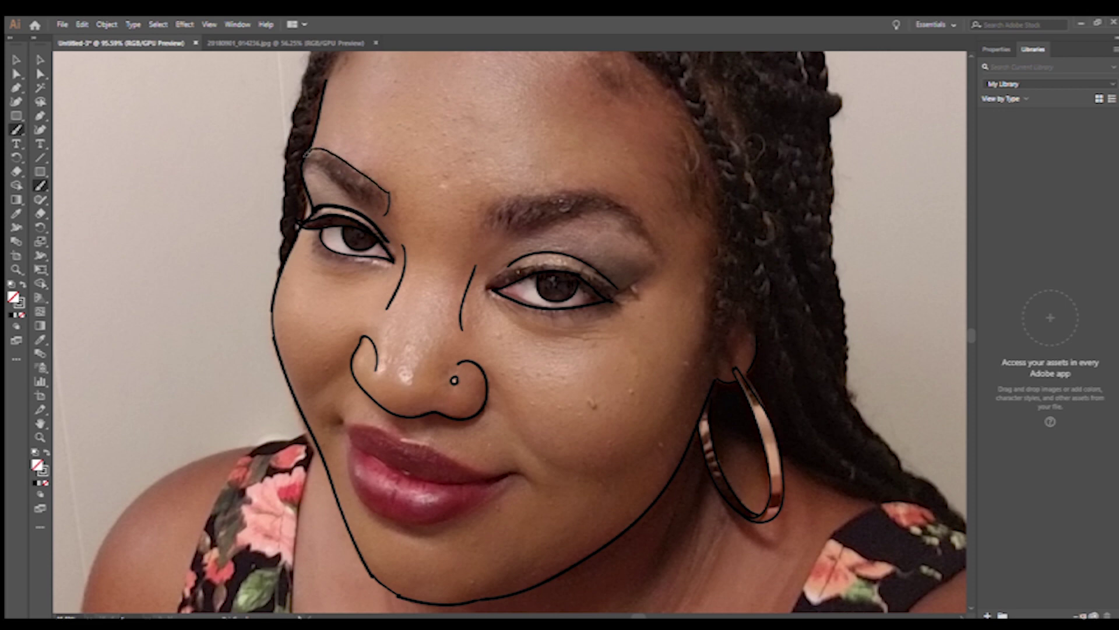
left_click_drag(386, 194, 389, 214)
mouse_move(514, 197)
left_mouse_down()
mouse_move(496, 231)
mouse_move(657, 261)
left_mouse_up()
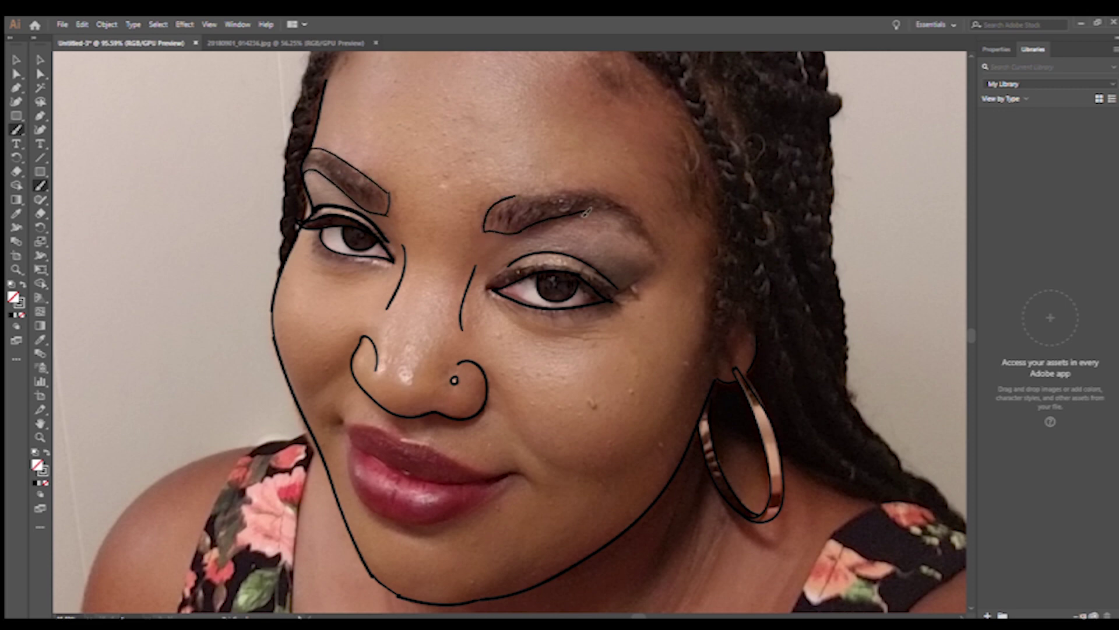
left_click_drag(516, 195, 659, 261)
left_click_drag(513, 199, 658, 262)
left_click_drag(516, 199, 656, 256)
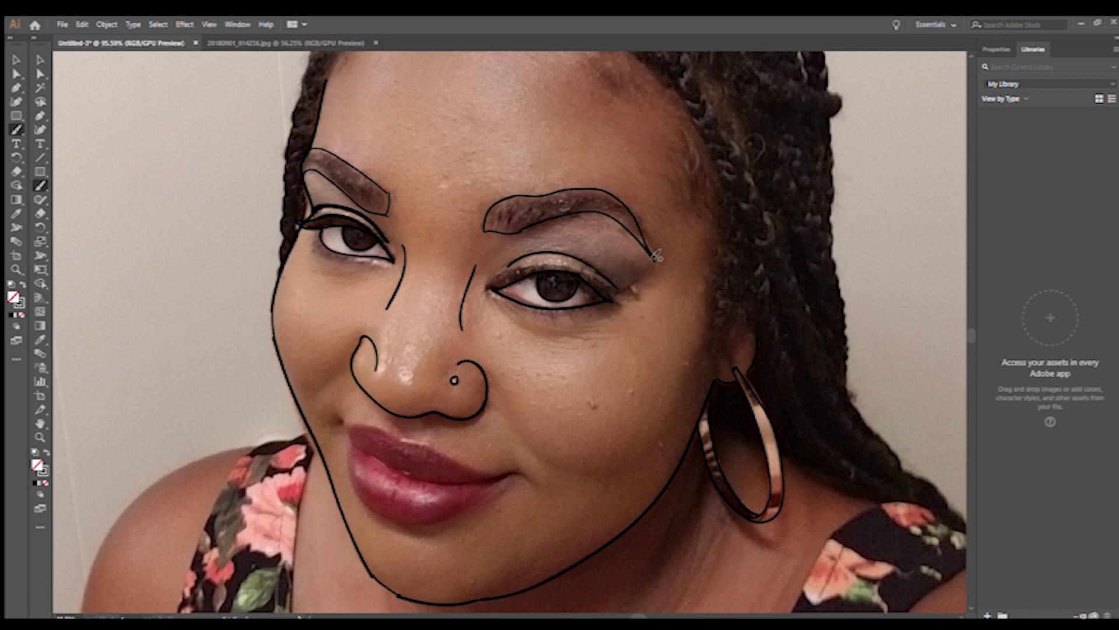
Draw both smile lines and trace the upper and lower lips
left_click_drag(353, 368, 312, 395)
left_click_drag(492, 372, 595, 476)
left_click_drag(344, 422, 499, 479)
mouse_move(350, 434)
left_mouse_down()
mouse_move(487, 502)
mouse_move(349, 439)
left_mouse_up()
Erase the extra stroke over the left eye, then zoom out to 50%
key("ctrl+3")
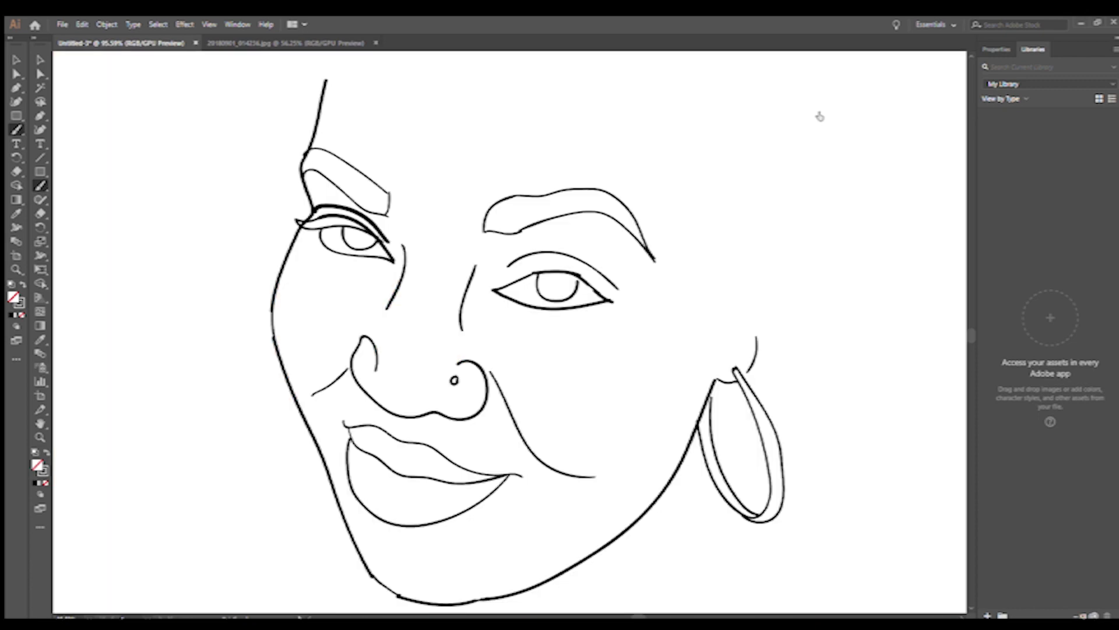
key("shift+e")
left_click_drag(319, 210, 331, 213)
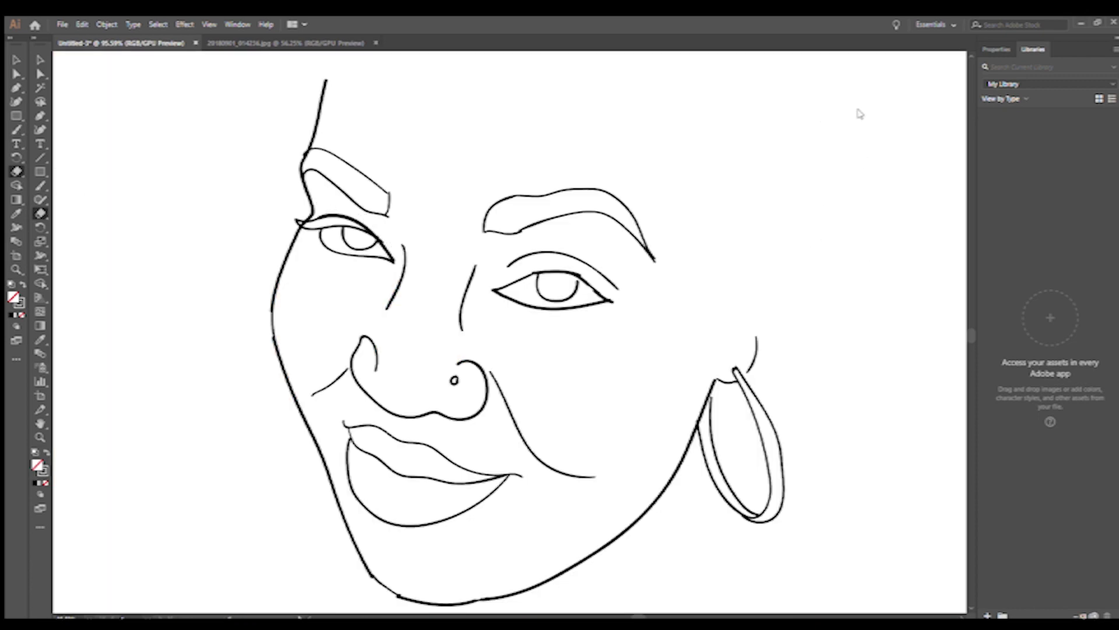
key("ctrl+alt+3")
key("b")
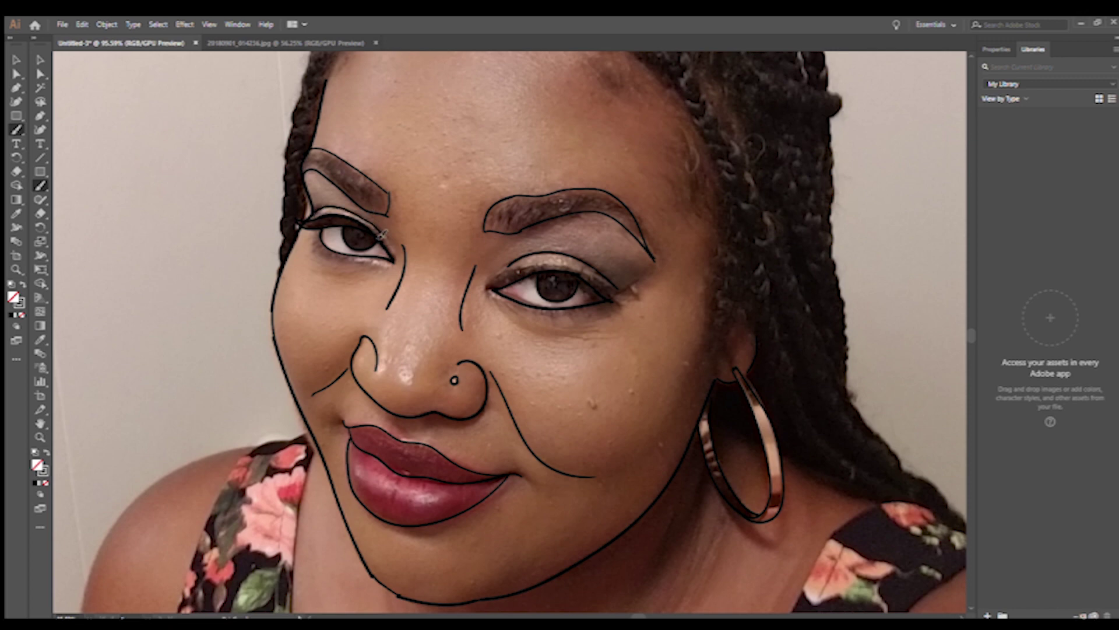
key("ctrl+minus")
key("ctrl+minus")
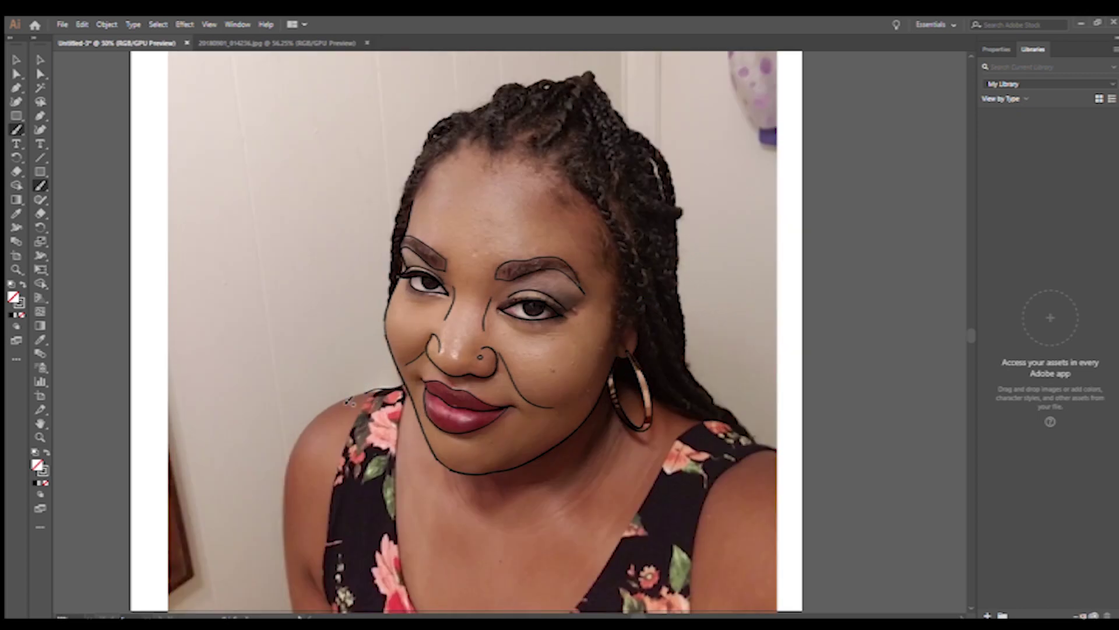
Trace the left shoulder and arm, the dress neckline and the right shoulder edge
left_click_drag(337, 405, 289, 611)
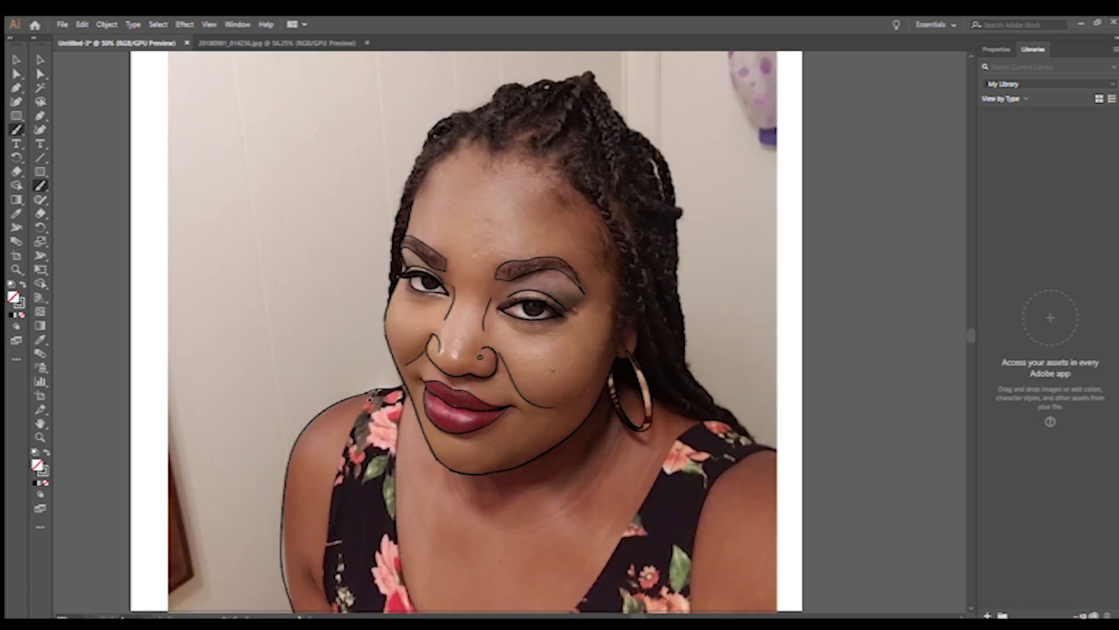
left_click_drag(376, 390, 321, 597)
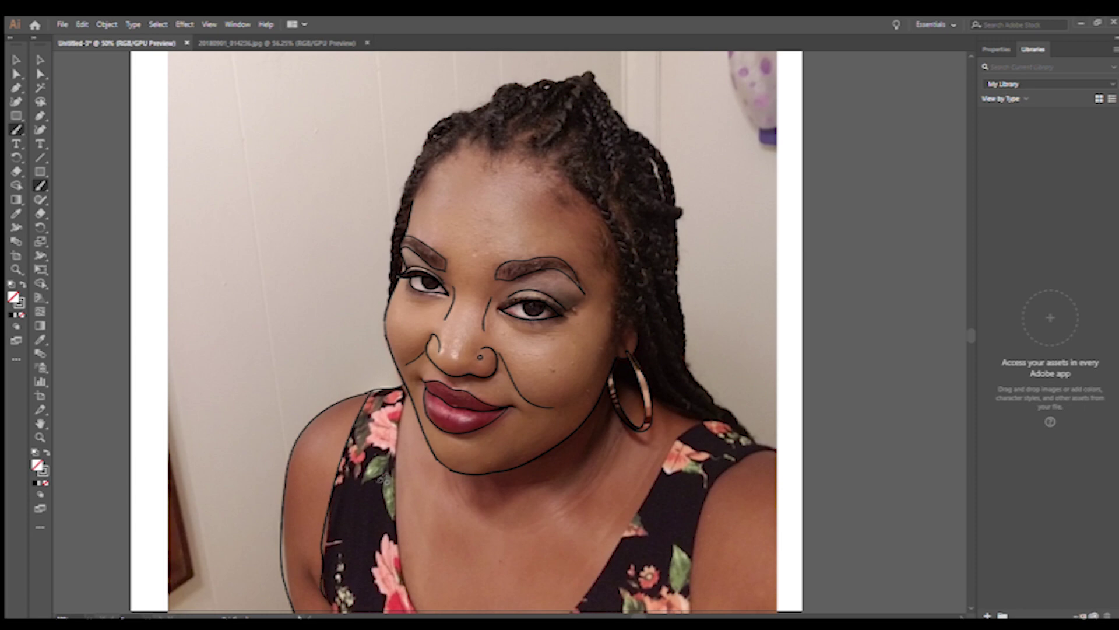
left_click_drag(307, 568, 324, 599)
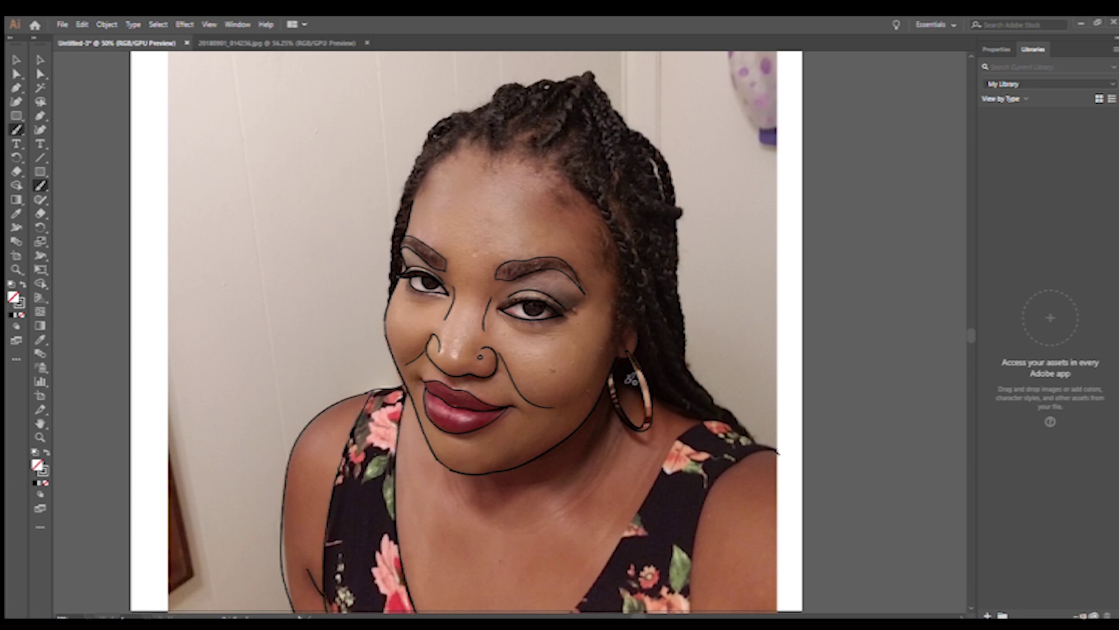
left_click_drag(682, 436, 574, 611)
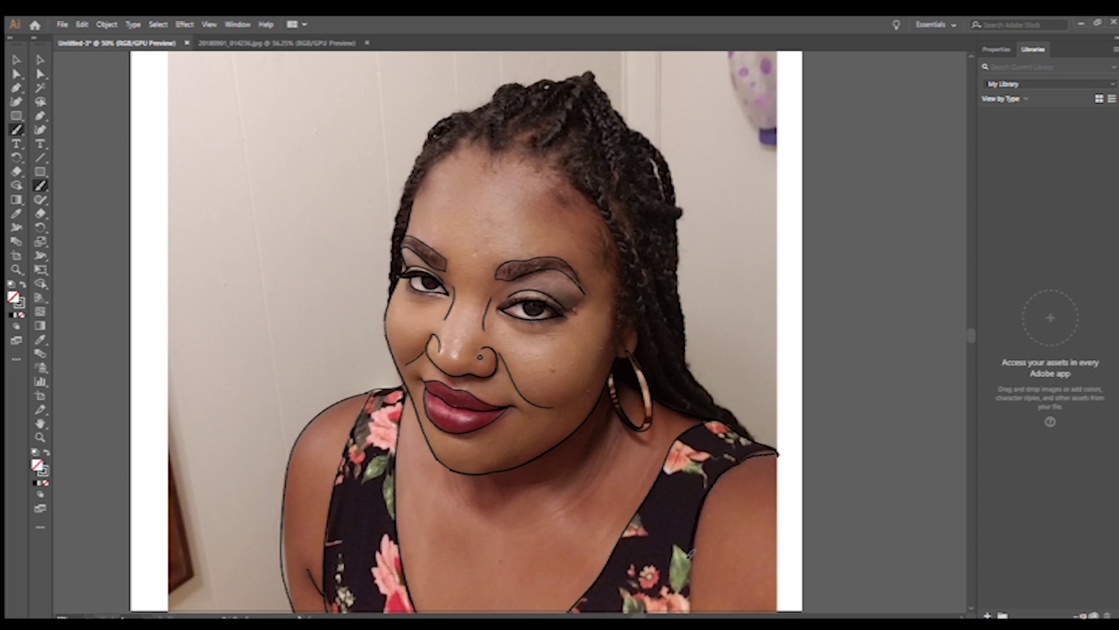
left_click_drag(778, 452, 782, 500)
key("ctrl+y")
key("ctrl+y")
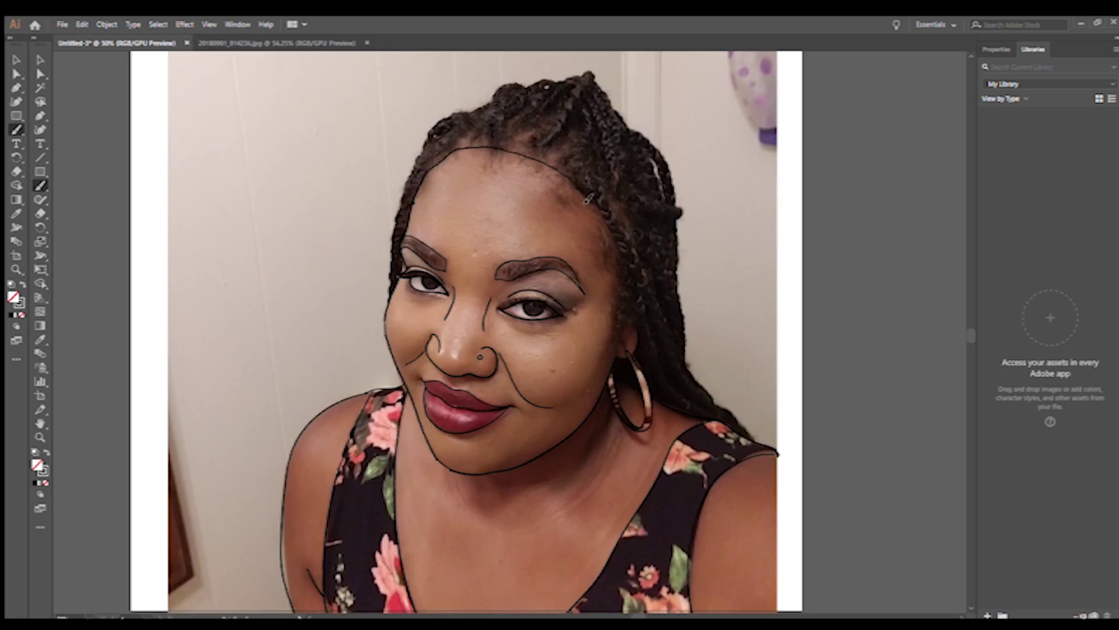
key("ctrl+y")
key("ctrl+y")
Outline the hair from the crown to both shoulders and paint black over its right side
mouse_move(484, 103)
left_mouse_down()
mouse_move(382, 350)
mouse_move(383, 390)
left_mouse_up()
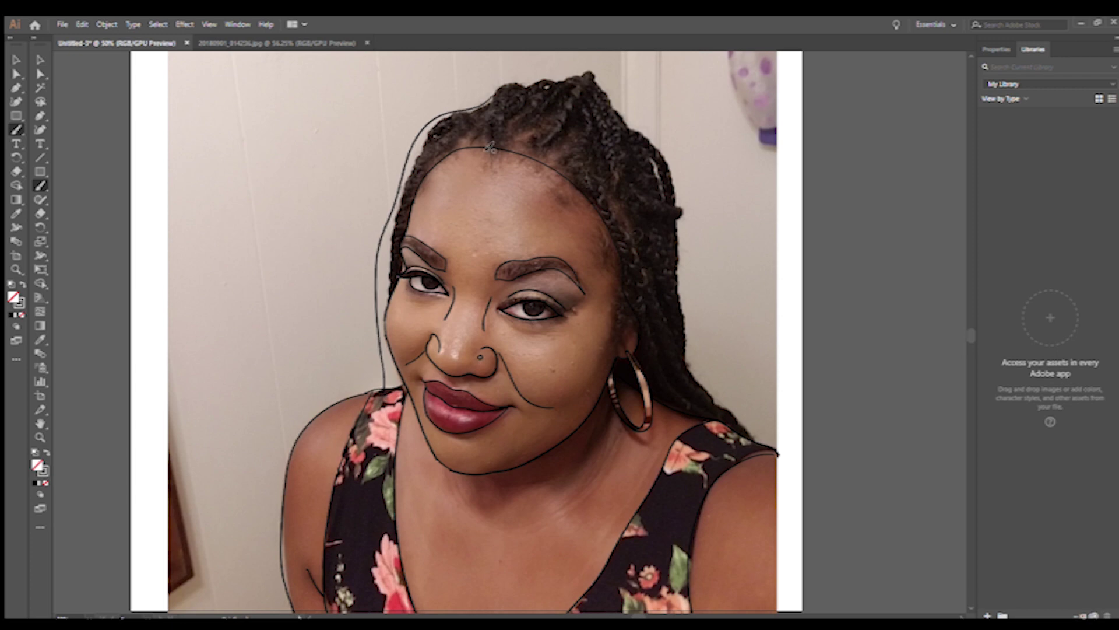
mouse_move(588, 71)
left_mouse_down()
mouse_move(625, 114)
mouse_move(752, 446)
left_mouse_up()
left_click_drag(489, 96, 590, 69)
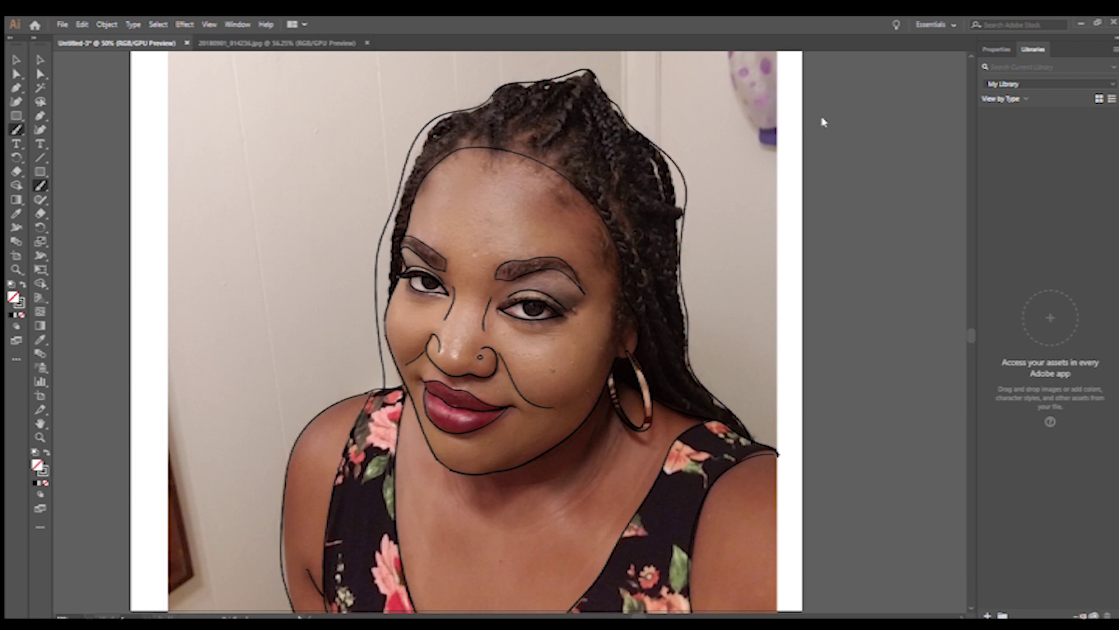
key("ctrl+y")
key("ctrl+y")
mouse_move(556, 108)
left_mouse_down()
mouse_move(640, 276)
mouse_move(626, 248)
left_mouse_up()
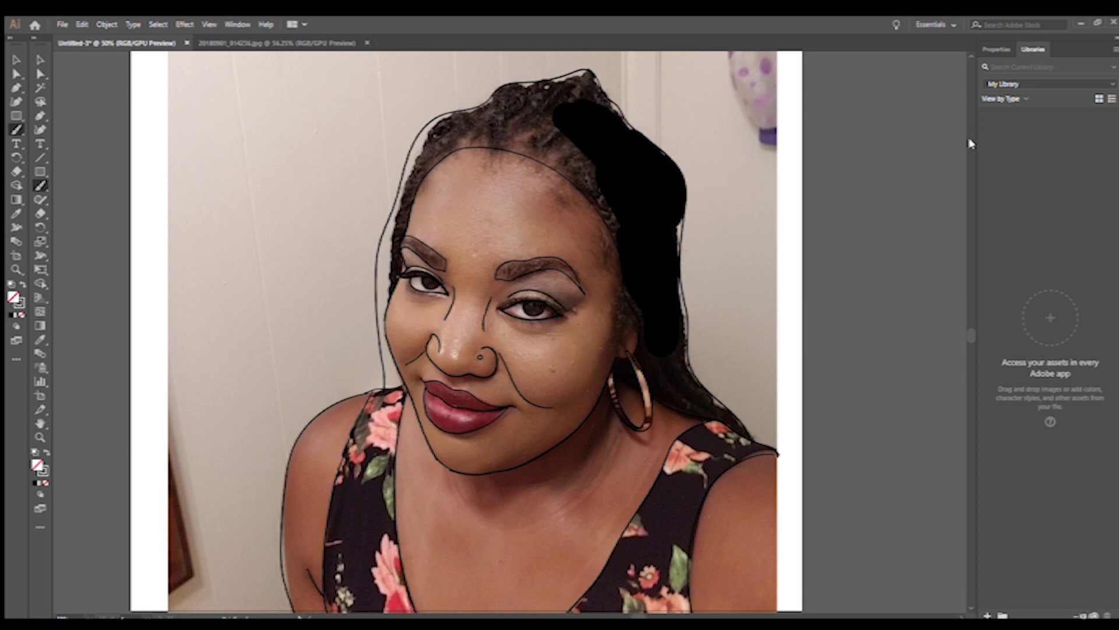
key("ctrl+a")
key("ctrl+shift+a")
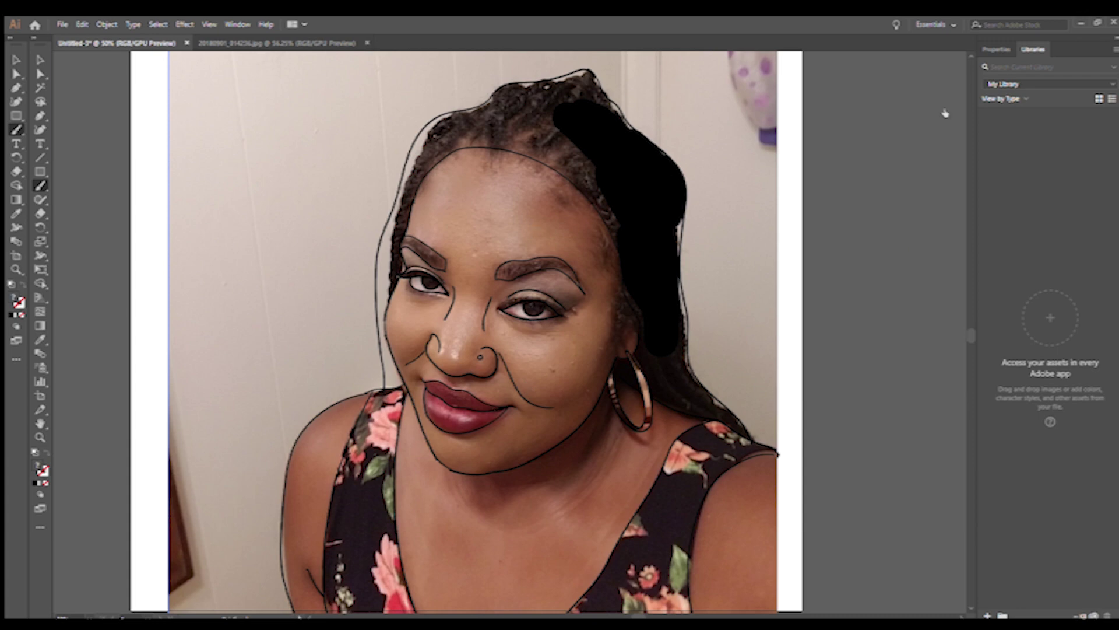
Fade the placed reference photo to 30% opacity and deselect it
left_click(996, 49)
type("30")
key("Return")
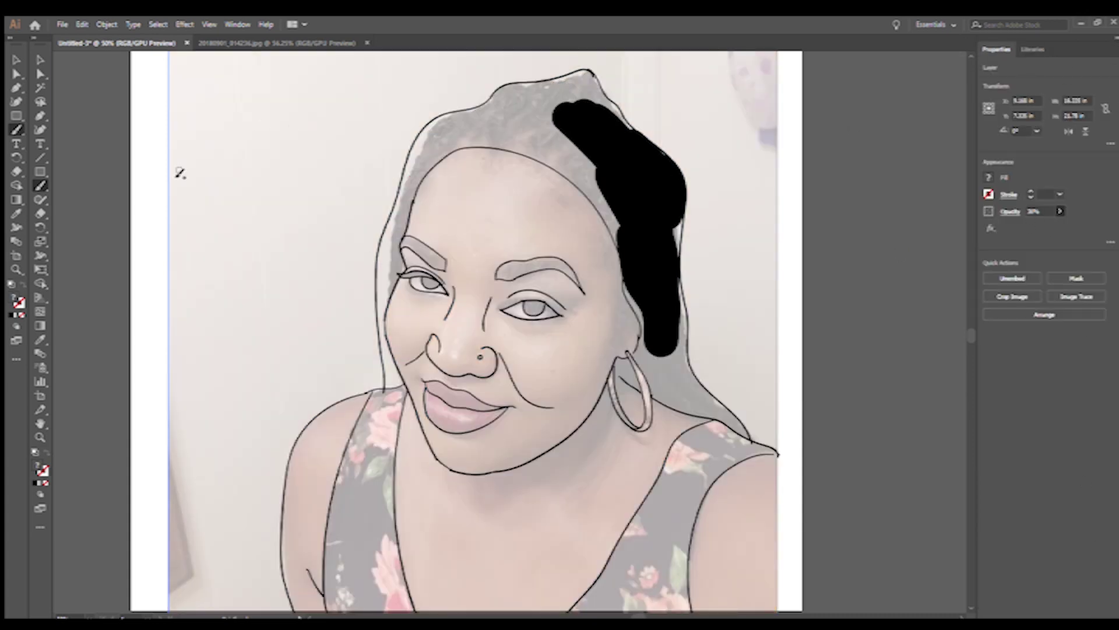
key("ctrl+shift+a")
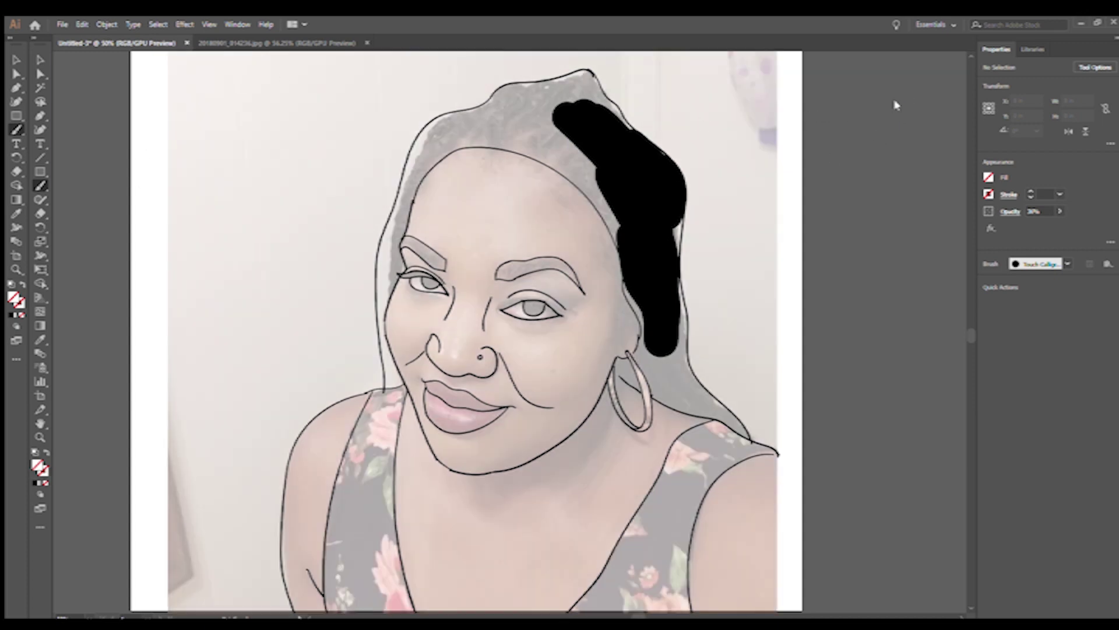
key("ctrl+a")
key("ctrl+shift+a")
Paint the top and right side of the hair solid black with the Blob Brush
left_click_drag(522, 126, 574, 160)
mouse_move(548, 82)
left_mouse_down()
mouse_move(651, 160)
mouse_move(683, 254)
mouse_move(504, 125)
mouse_move(403, 201)
mouse_move(380, 301)
mouse_move(377, 291)
mouse_move(394, 388)
mouse_move(382, 326)
left_mouse_up()
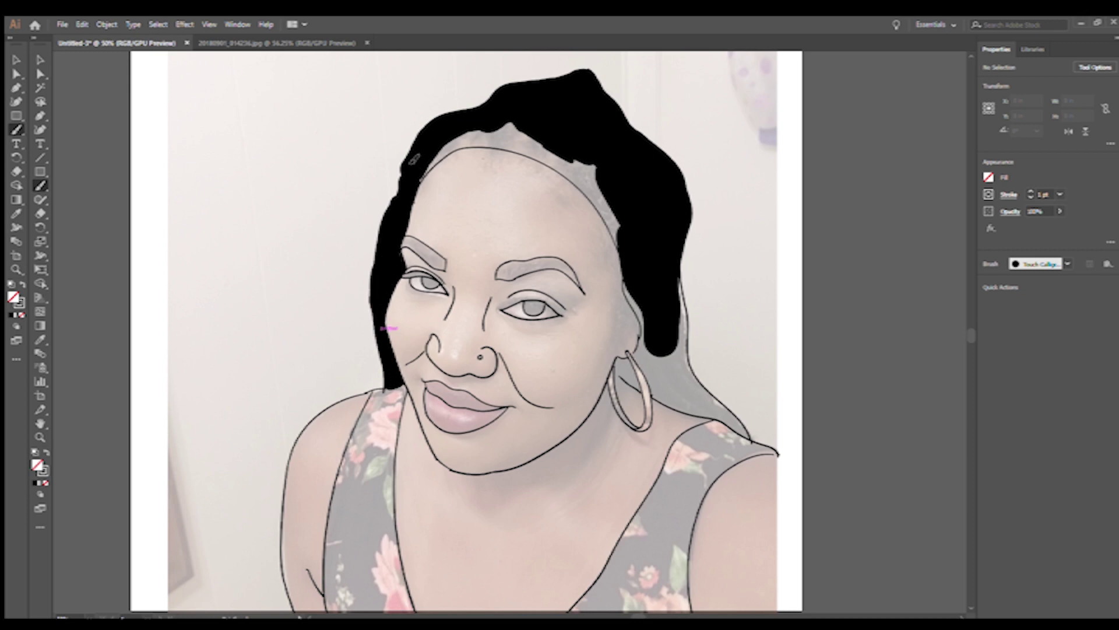
mouse_move(678, 285)
left_mouse_down()
mouse_move(714, 403)
mouse_move(696, 407)
mouse_move(661, 367)
mouse_move(691, 411)
mouse_move(746, 436)
mouse_move(646, 373)
mouse_move(636, 338)
left_mouse_up()
left_click_drag(629, 285, 646, 339)
left_click_drag(580, 163, 631, 227)
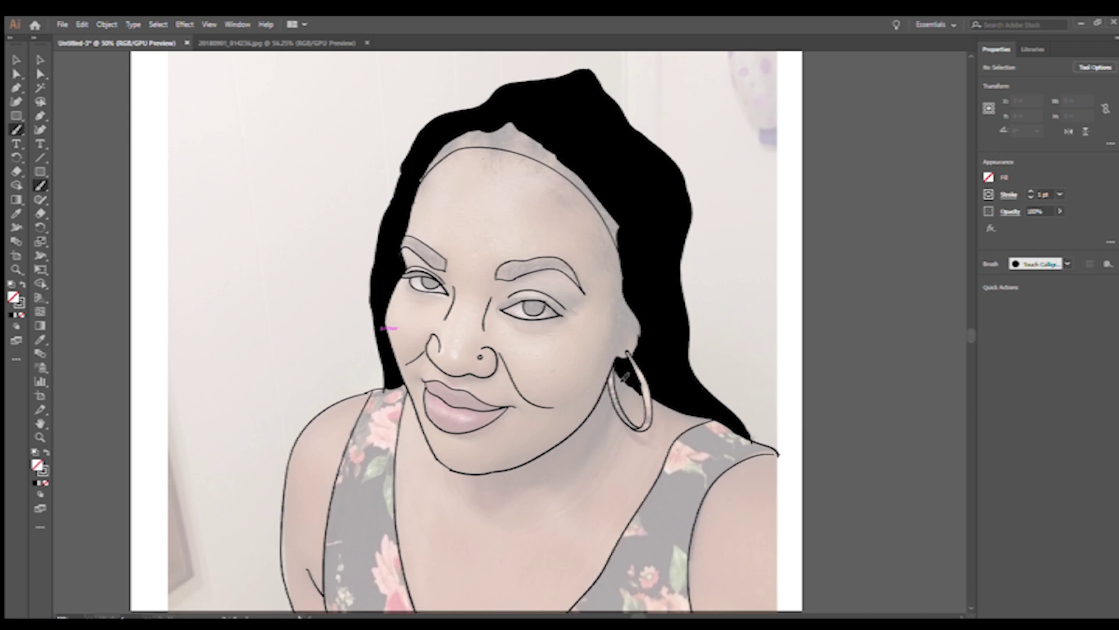
key("shift+e")
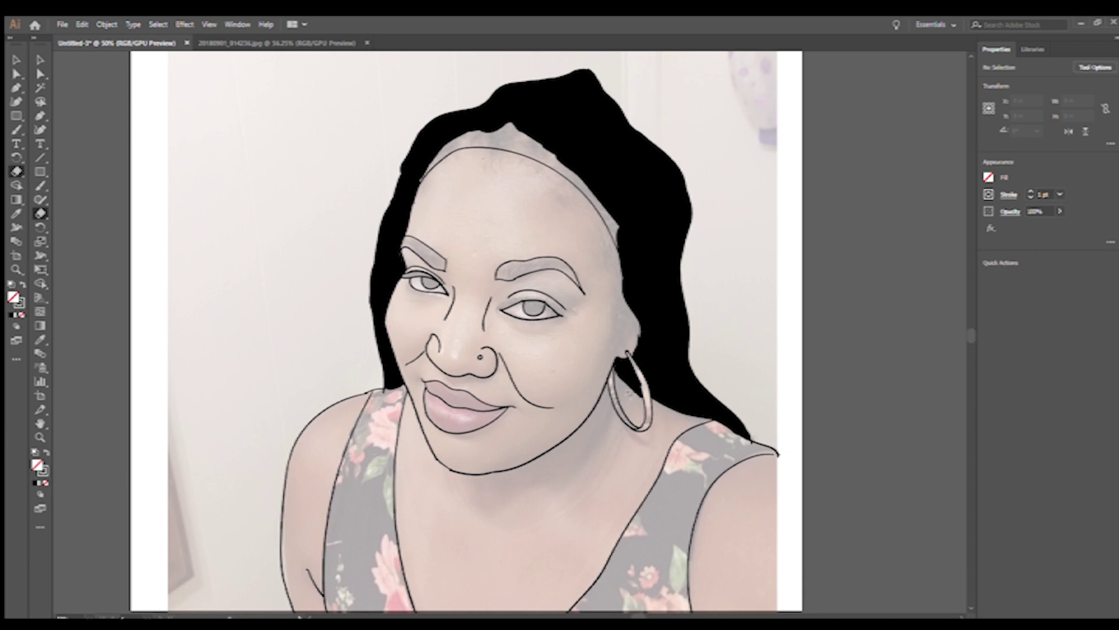
Reshape the forehead hairline by erasing and repainting, extending black down the right temple and sideburn
key("shift+b")
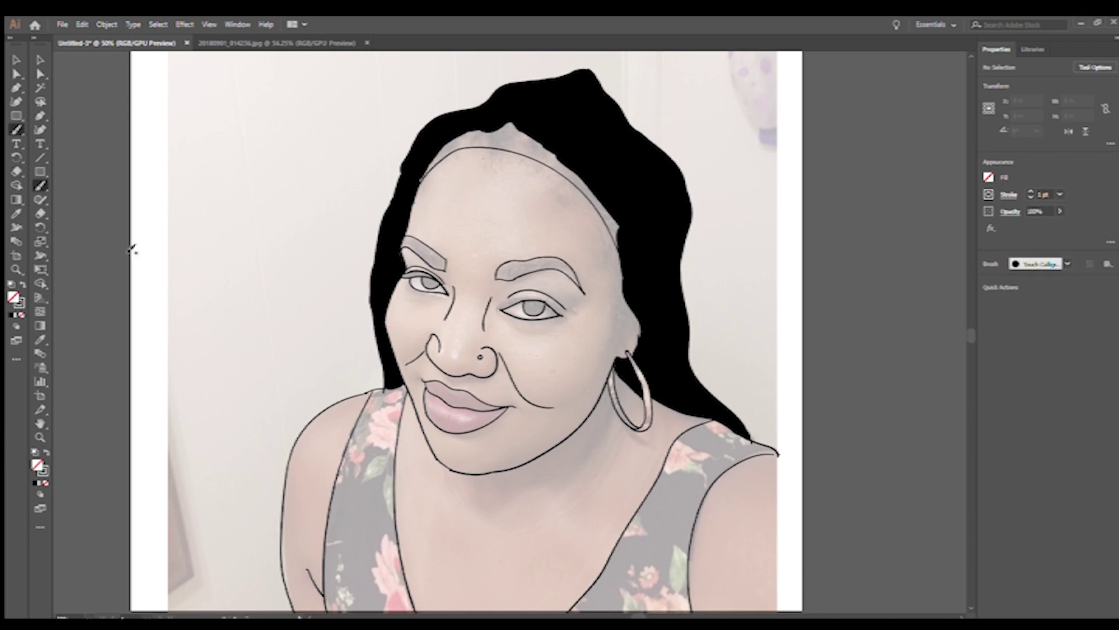
key("shift+e")
mouse_move(426, 178)
left_mouse_down()
mouse_move(577, 188)
mouse_move(595, 214)
left_mouse_up()
key("shift+b")
mouse_move(492, 175)
left_mouse_down()
mouse_move(472, 134)
mouse_move(536, 124)
mouse_move(458, 147)
mouse_move(539, 143)
mouse_move(551, 158)
mouse_move(437, 149)
mouse_move(422, 174)
left_mouse_up()
mouse_move(551, 155)
left_mouse_down()
mouse_move(609, 222)
mouse_move(621, 298)
left_mouse_up()
left_click_drag(612, 257, 615, 349)
left_click_drag(619, 304, 606, 357)
Add short strands along the hairline at the right temple, ear and upper left, deleting stray ones
left_click_drag(607, 241, 598, 207)
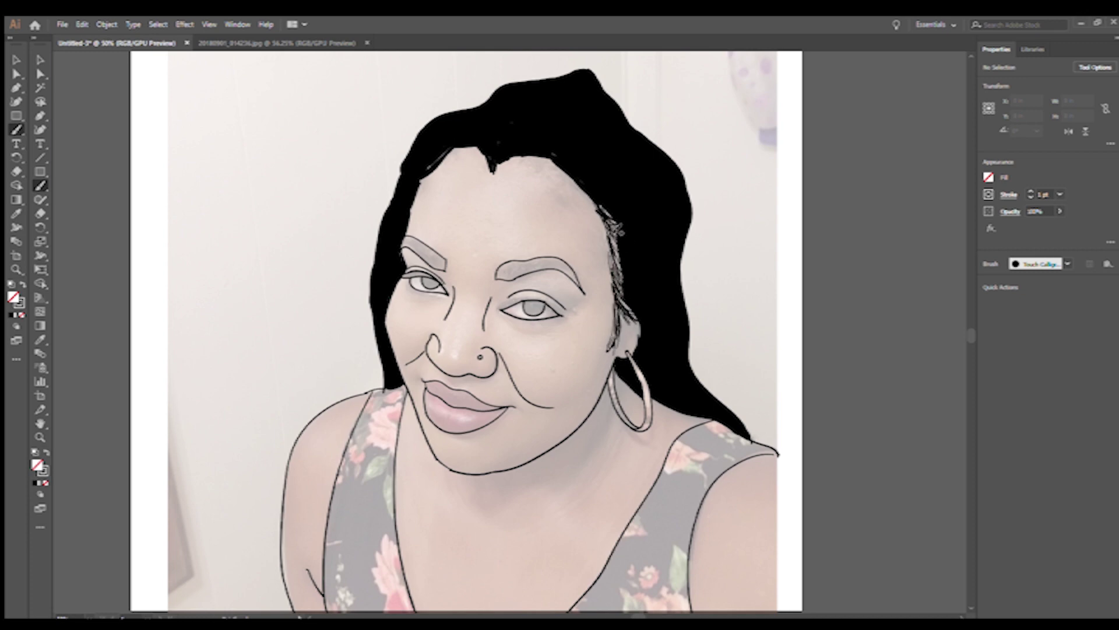
mouse_move(506, 153)
left_mouse_down()
mouse_move(583, 188)
mouse_move(579, 202)
mouse_move(554, 166)
mouse_move(577, 204)
left_mouse_up()
left_click_drag(624, 217, 611, 231)
left_click_drag(616, 274, 644, 337)
left_click_drag(619, 296, 641, 332)
left_click_drag(623, 254, 611, 283)
left_click_drag(618, 223, 608, 242)
mouse_move(494, 172)
left_mouse_down()
mouse_move(464, 140)
mouse_move(450, 146)
left_mouse_up()
mouse_move(446, 143)
left_mouse_down()
mouse_move(408, 221)
mouse_move(493, 175)
left_mouse_up()
left_click(485, 174)
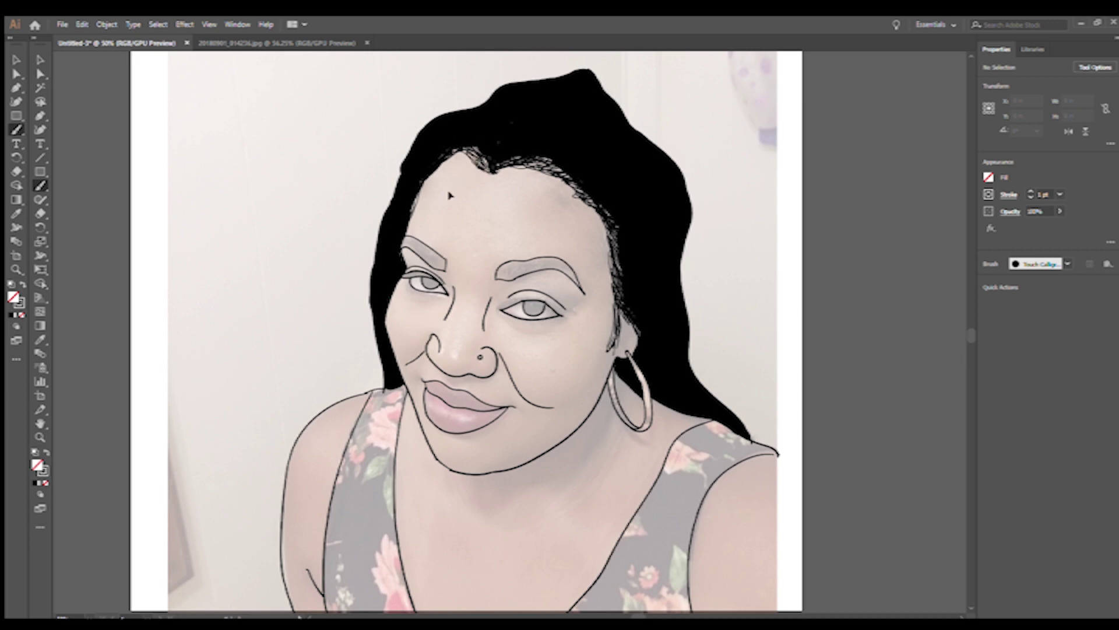
mouse_move(484, 175)
left_mouse_down()
mouse_move(511, 166)
mouse_move(511, 119)
left_mouse_up()
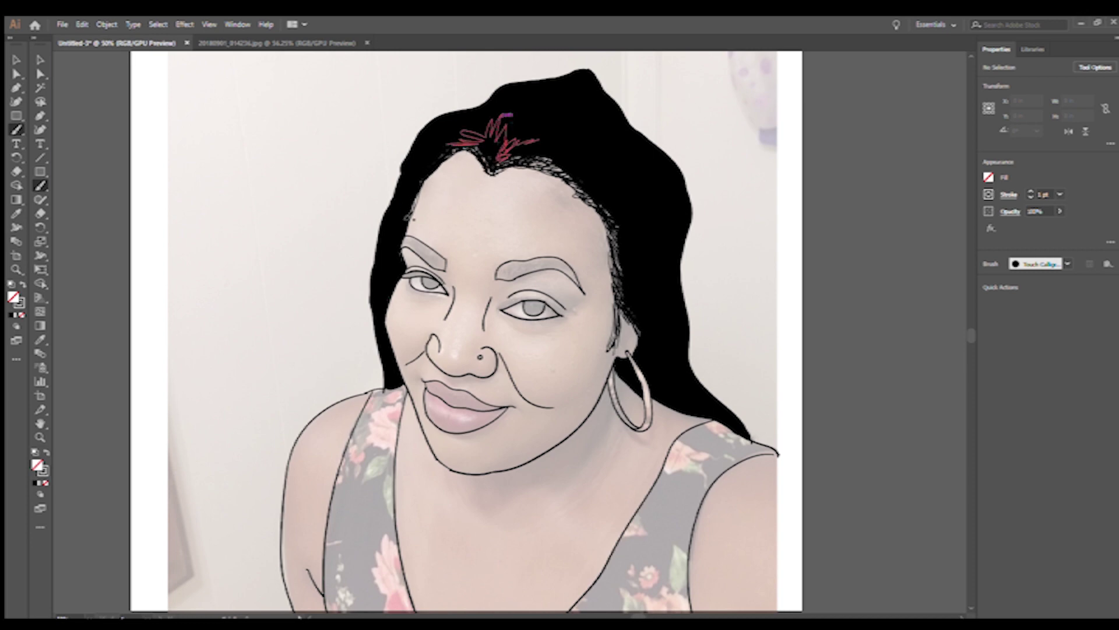
key("Delete")
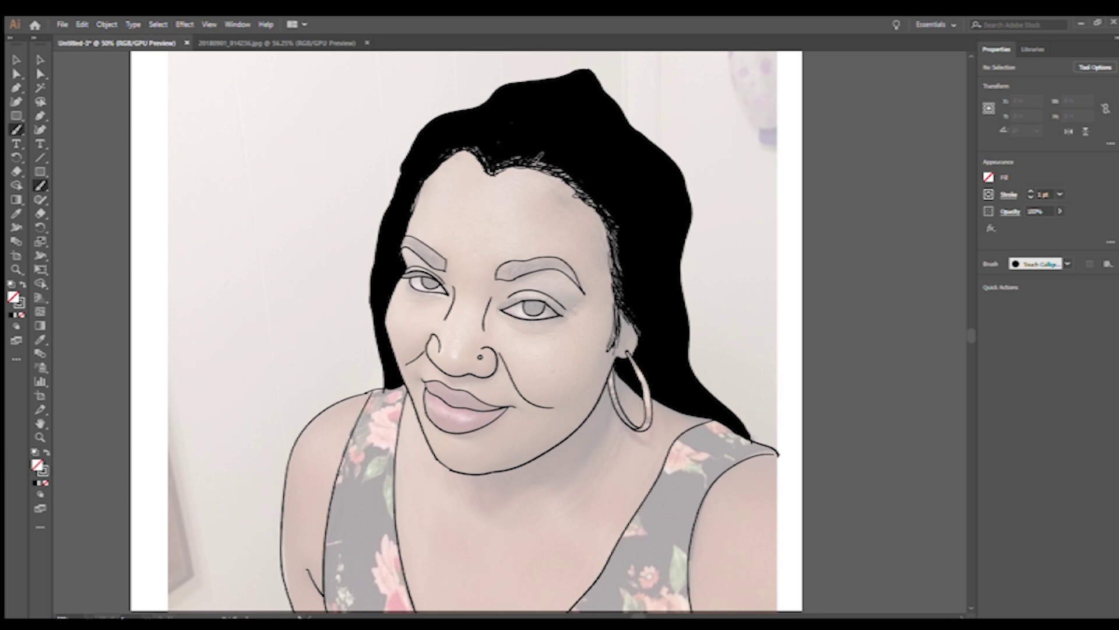
Darken the right hairline edge and draw loose strands along the top and right hair edge
left_click_drag(504, 170, 614, 255)
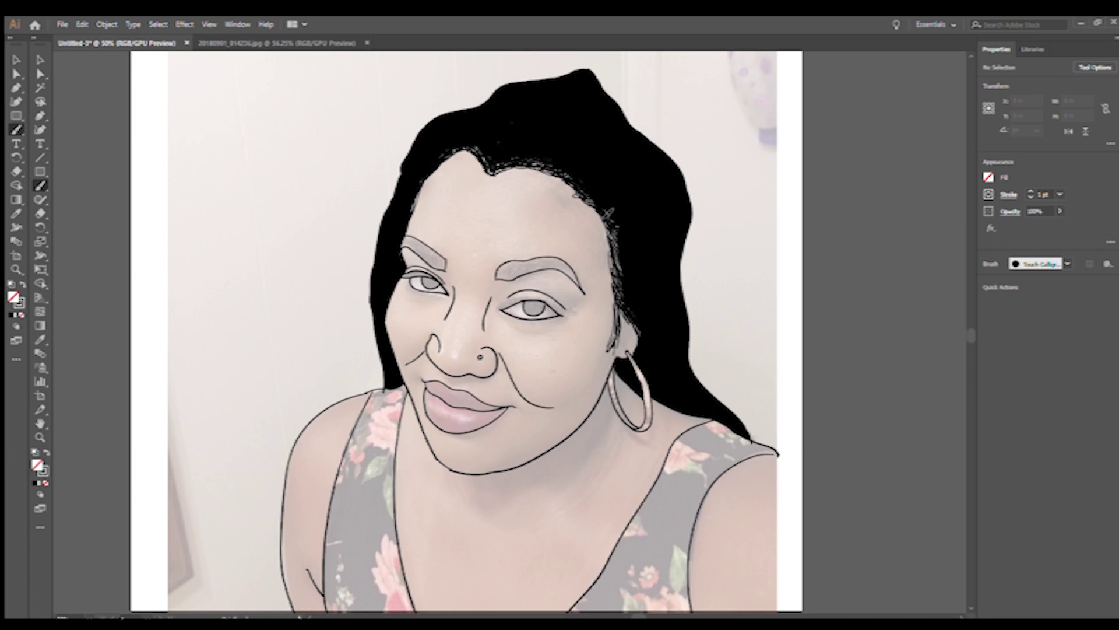
left_click_drag(619, 262, 604, 215)
left_click_drag(492, 169, 449, 157)
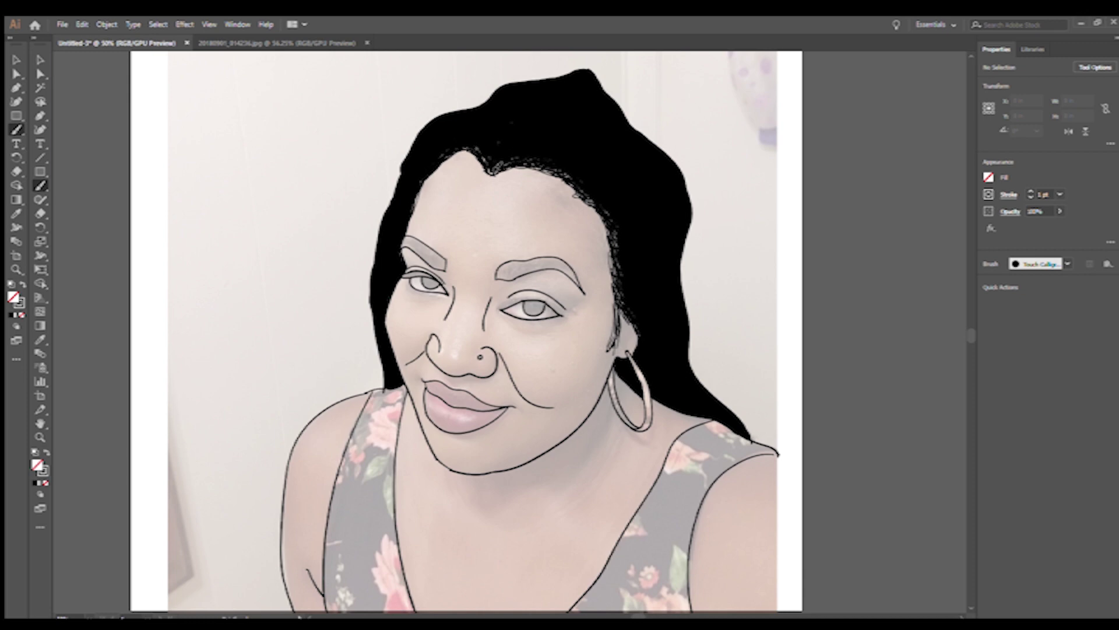
left_click_drag(687, 220, 693, 367)
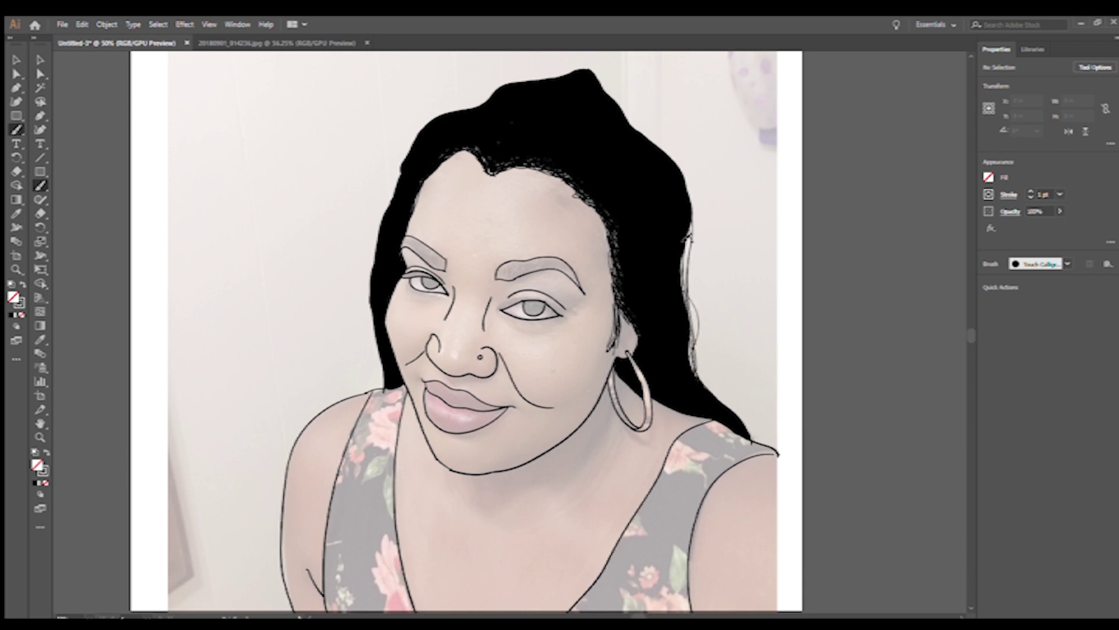
left_click_drag(691, 355, 706, 350)
left_click_drag(600, 87, 694, 298)
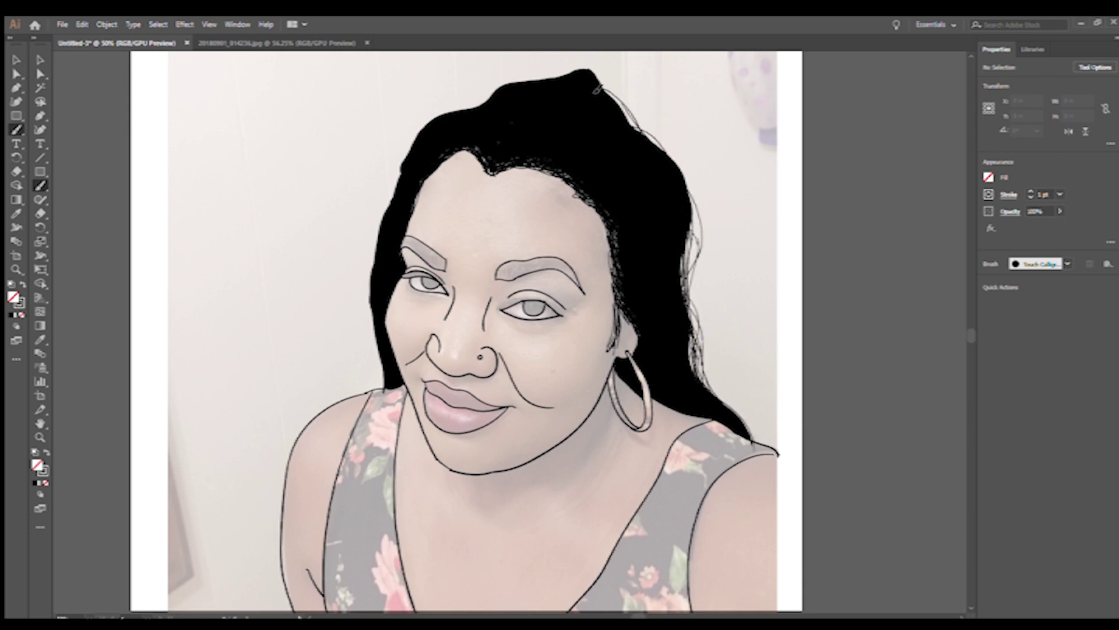
Add thin loose strands down the left outer edge of the hair
left_click_drag(492, 99, 385, 216)
mouse_move(401, 171)
left_mouse_down()
mouse_move(370, 292)
mouse_move(373, 379)
left_mouse_up()
left_click_drag(373, 250, 381, 390)
left_click_drag(408, 163, 367, 275)
mouse_move(391, 192)
left_mouse_down()
mouse_move(357, 329)
mouse_move(361, 292)
left_mouse_up()
mouse_move(427, 136)
left_mouse_down()
mouse_move(379, 251)
mouse_move(359, 370)
left_mouse_up()
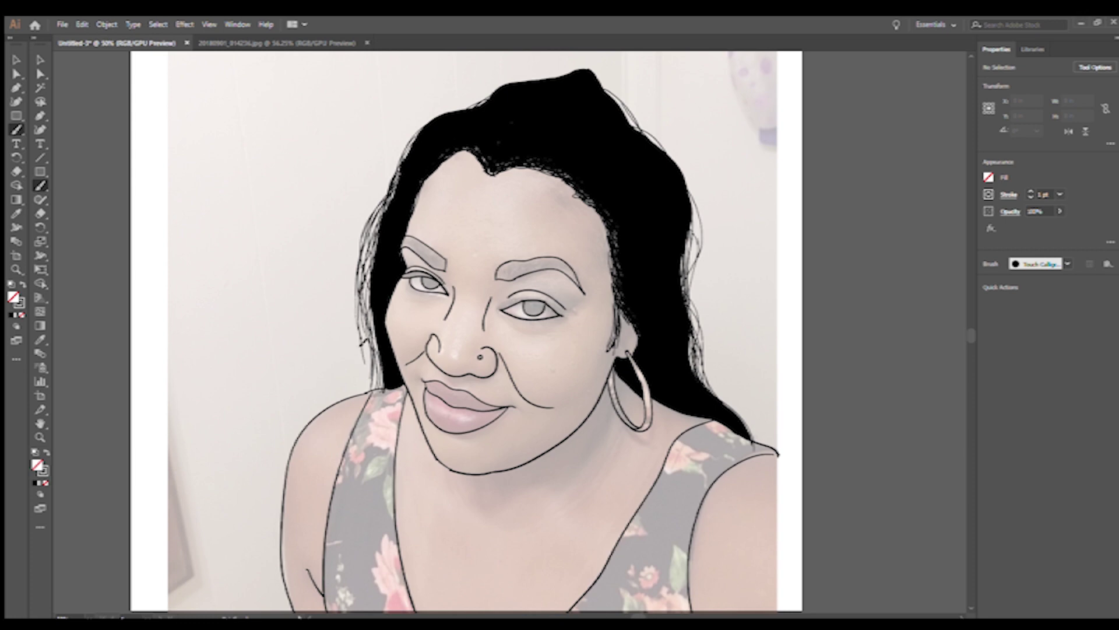
mouse_move(424, 139)
left_mouse_down()
mouse_move(385, 224)
mouse_move(367, 350)
left_mouse_up()
mouse_move(394, 195)
left_mouse_down()
mouse_move(358, 257)
mouse_move(354, 337)
left_mouse_up()
left_click_drag(402, 166, 366, 267)
mouse_move(387, 207)
left_mouse_down()
mouse_move(359, 344)
mouse_move(377, 391)
left_mouse_up()
mouse_move(379, 239)
left_mouse_down()
mouse_move(365, 306)
mouse_move(373, 256)
left_mouse_up()
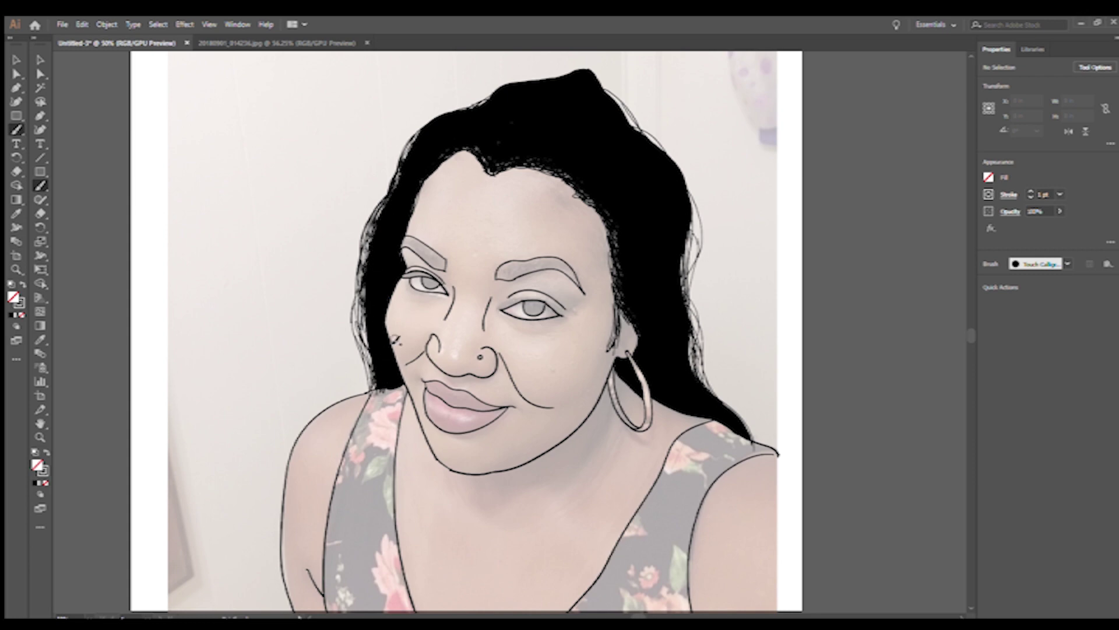
Add a strand at the top-right edge of the hair with the Paintbrush
key("shift+e")
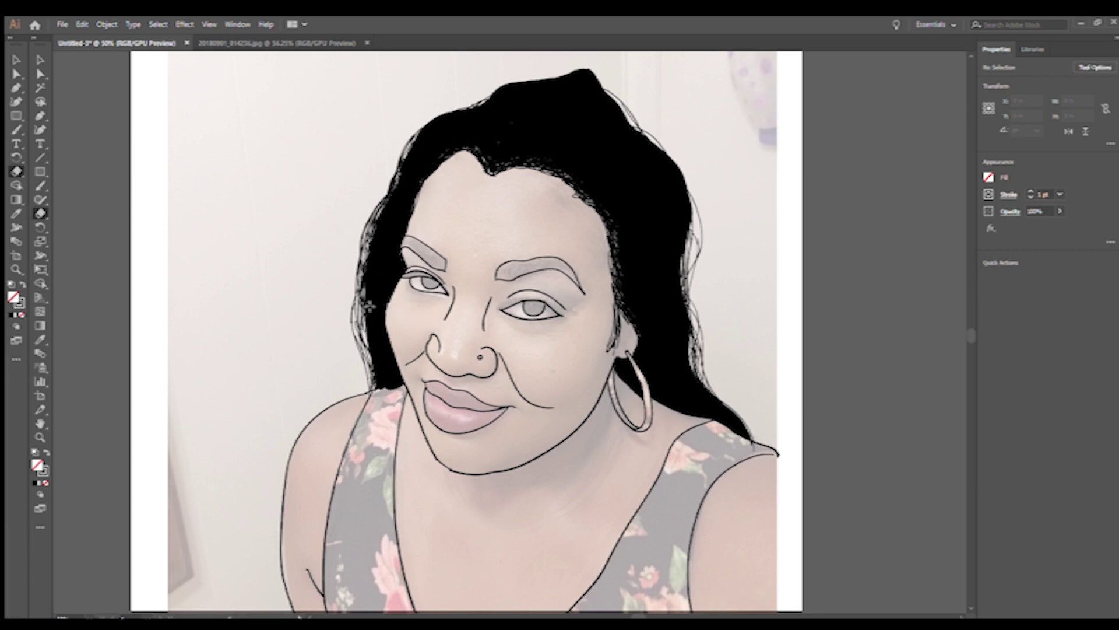
key("b")
left_click_drag(602, 93, 637, 129)
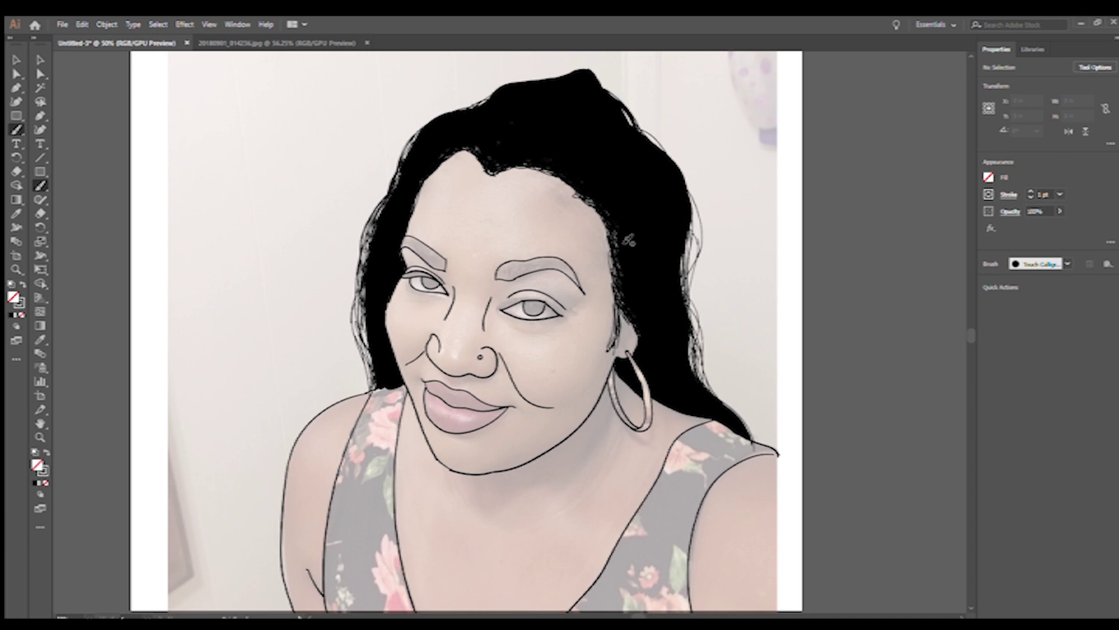
key("shift+e")
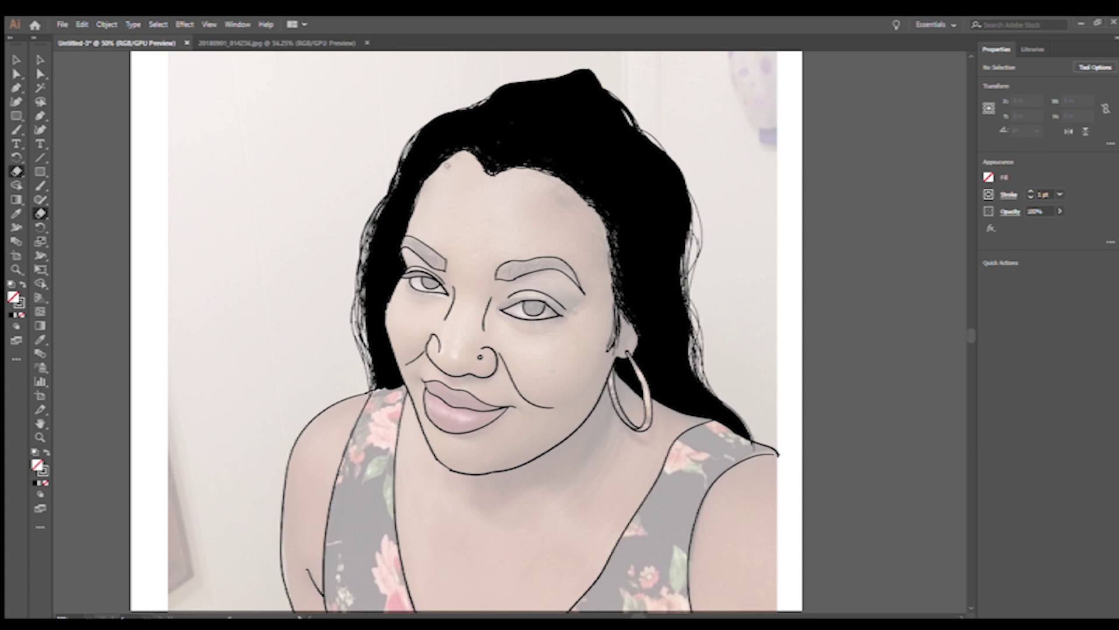
key("b")
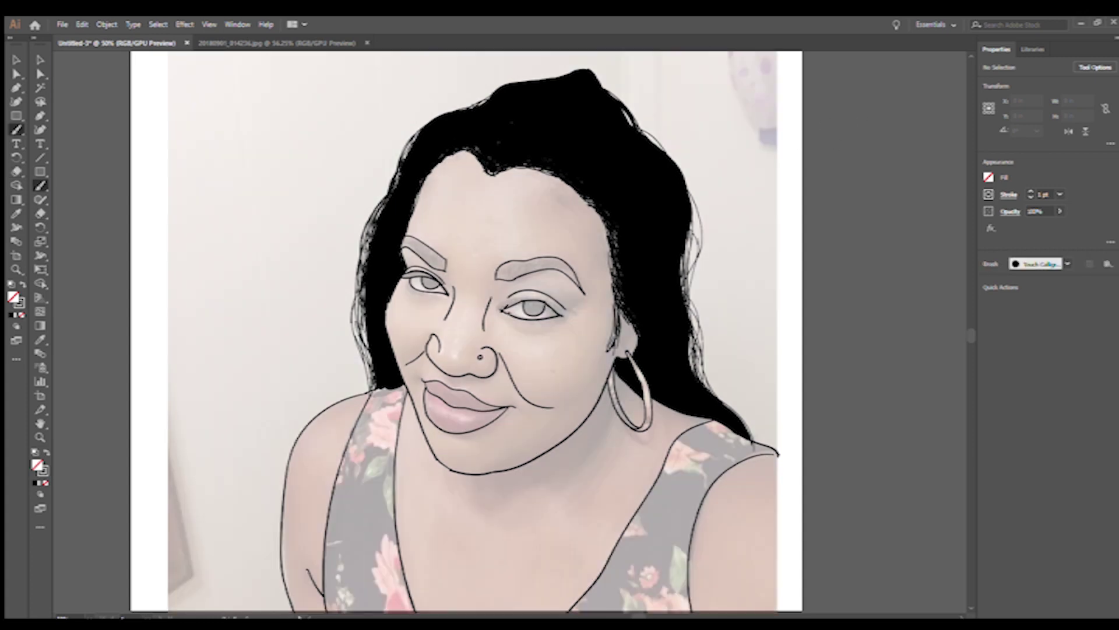
Zoom in to 150% and draw an upper-lid crease line over the right eye
key("ctrl+plus")
key("ctrl+plus")
key("ctrl+plus")
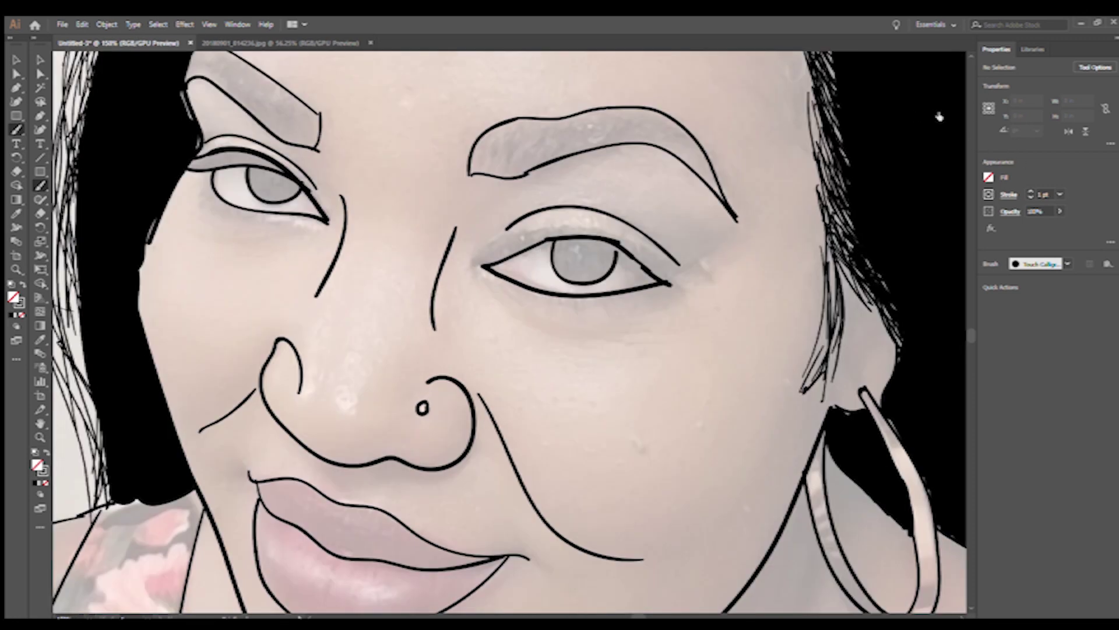
key("ctrl+a")
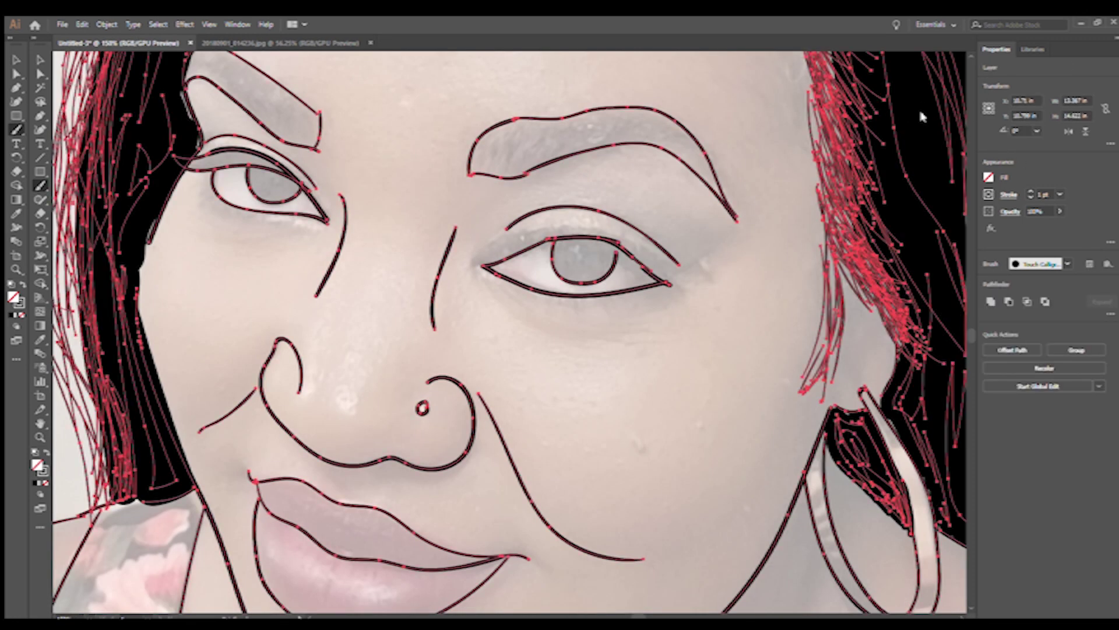
key("ctrl+shift+a")
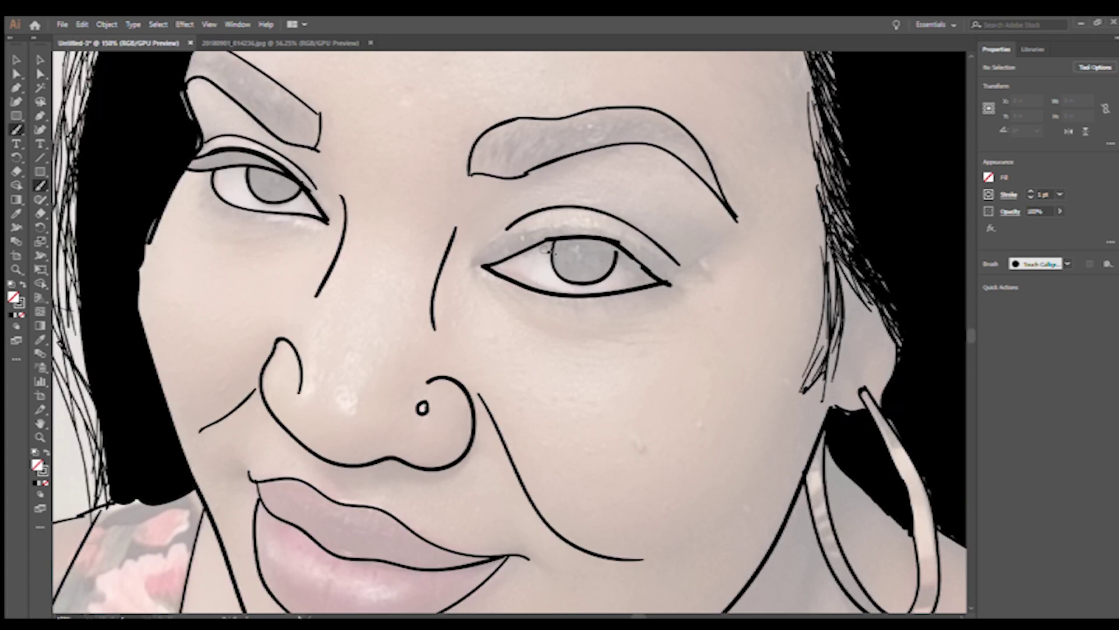
left_click_drag(486, 265, 689, 271)
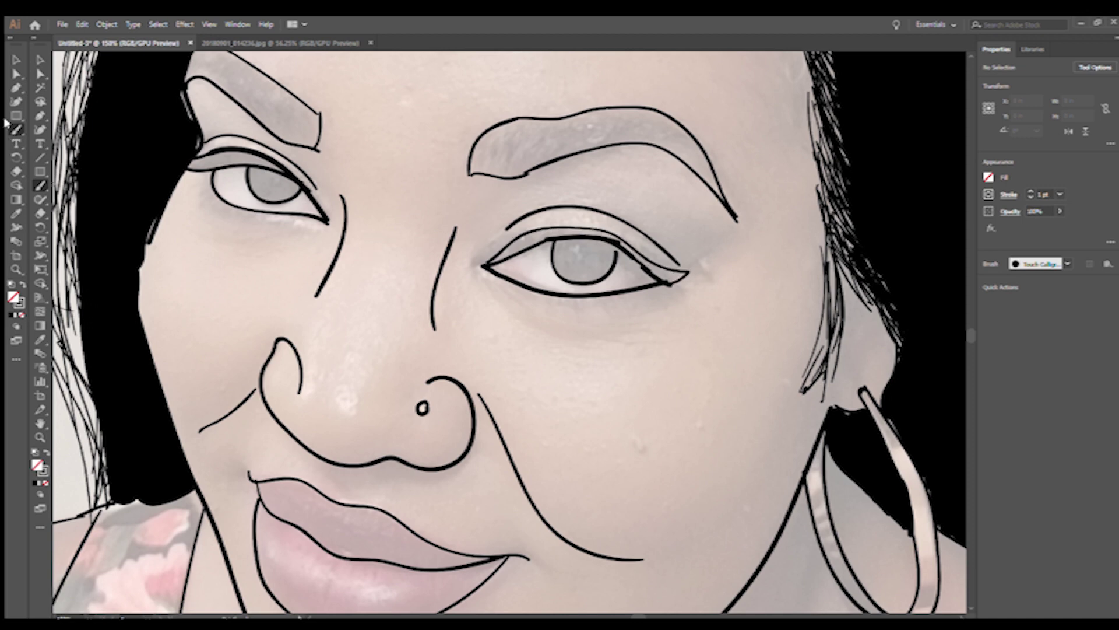
Erase the old eyebrow outlines with the Eraser
left_click(40, 214)
left_click_drag(469, 175, 712, 190)
mouse_move(323, 153)
left_mouse_down()
mouse_move(193, 76)
mouse_move(247, 157)
left_mouse_up()
left_click_drag(283, 127, 260, 130)
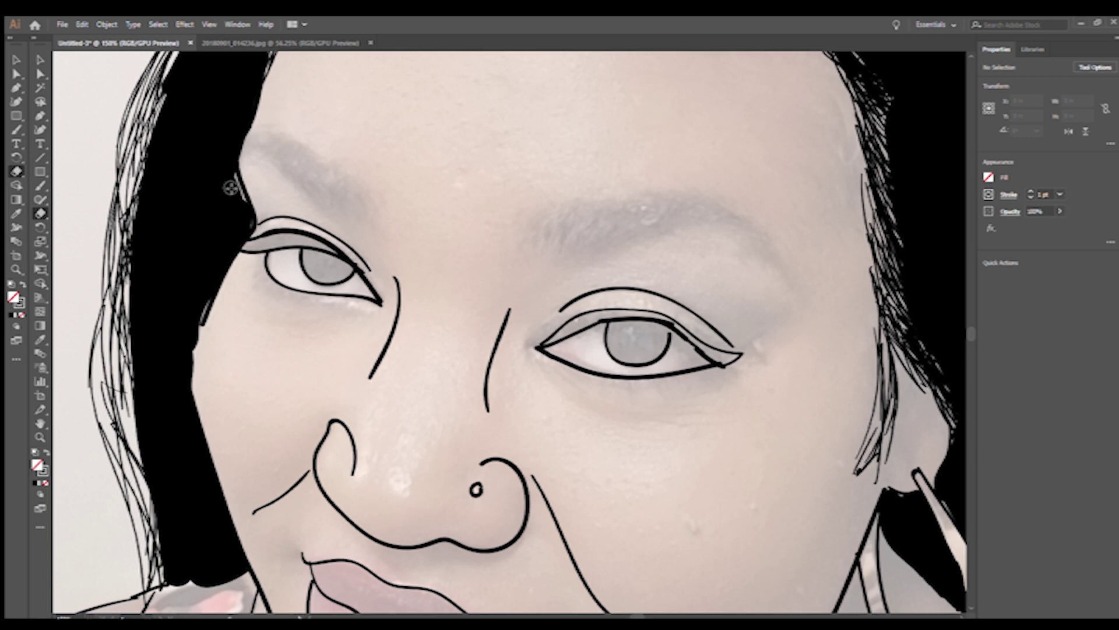
Sketch hair strokes across the left eyebrow, then erase them all
key("b")
left_click_drag(378, 233, 377, 198)
mouse_move(375, 230)
left_mouse_down()
mouse_move(359, 189)
mouse_move(347, 181)
mouse_move(341, 195)
mouse_move(345, 186)
mouse_move(357, 201)
mouse_move(330, 186)
left_mouse_up()
key("ctrl+z")
key("ctrl+z")
key("ctrl+z")
mouse_move(327, 210)
left_mouse_down()
mouse_move(314, 181)
mouse_move(289, 166)
left_mouse_up()
left_click_drag(240, 165, 279, 170)
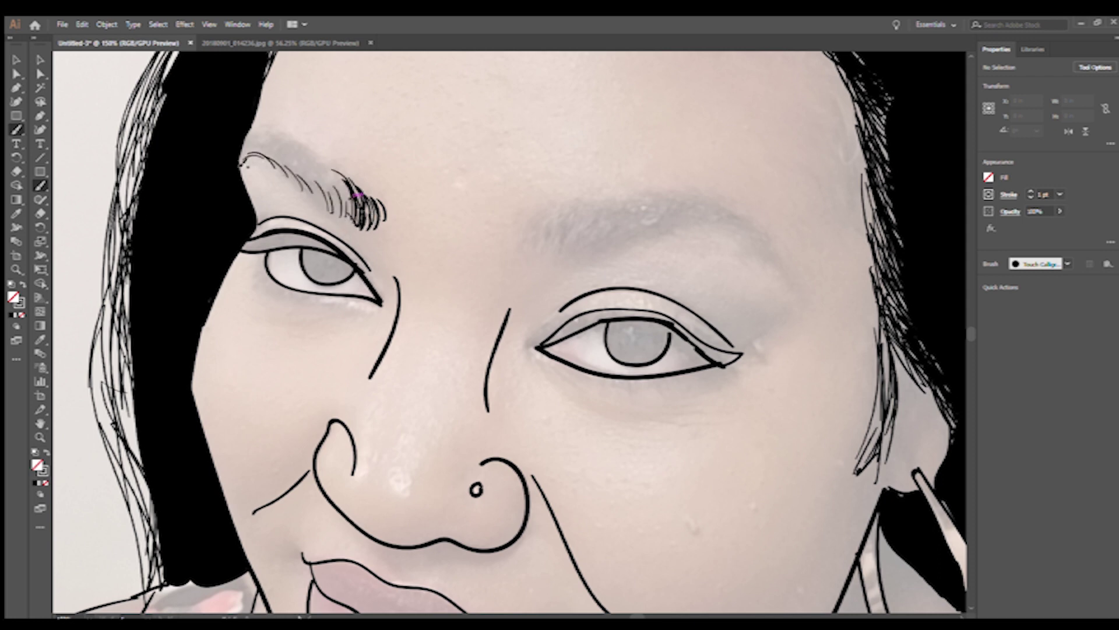
left_click_drag(344, 213, 319, 170)
mouse_move(327, 198)
left_mouse_down()
mouse_move(306, 166)
mouse_move(283, 166)
left_mouse_up()
left_click_drag(294, 186, 244, 153)
mouse_move(330, 191)
left_mouse_down()
mouse_move(284, 147)
mouse_move(239, 153)
left_mouse_up()
left_click_drag(304, 159, 291, 145)
left_click_drag(320, 191, 281, 141)
mouse_move(341, 207)
left_mouse_down()
mouse_move(301, 165)
mouse_move(238, 159)
left_mouse_up()
key("shift+e")
left_click_drag(384, 216, 242, 156)
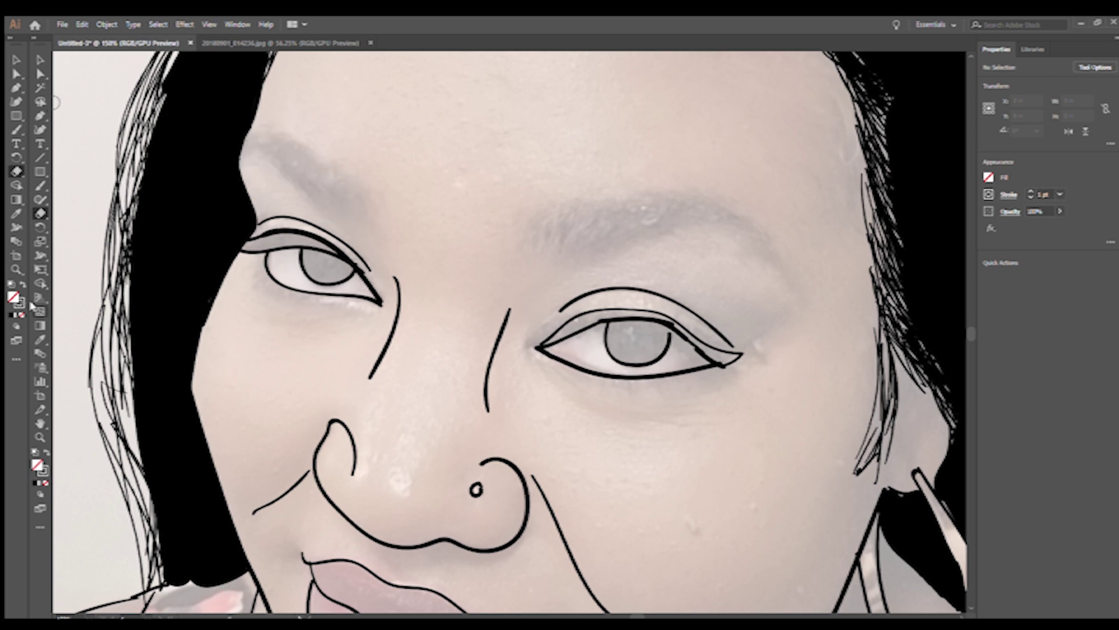
Outline the left eyebrow's shape with thin brush strokes, redrawing after an undo
key("b")
left_click_drag(239, 168, 377, 231)
left_click_drag(374, 191, 244, 142)
key("ctrl+z")
key("ctrl+z")
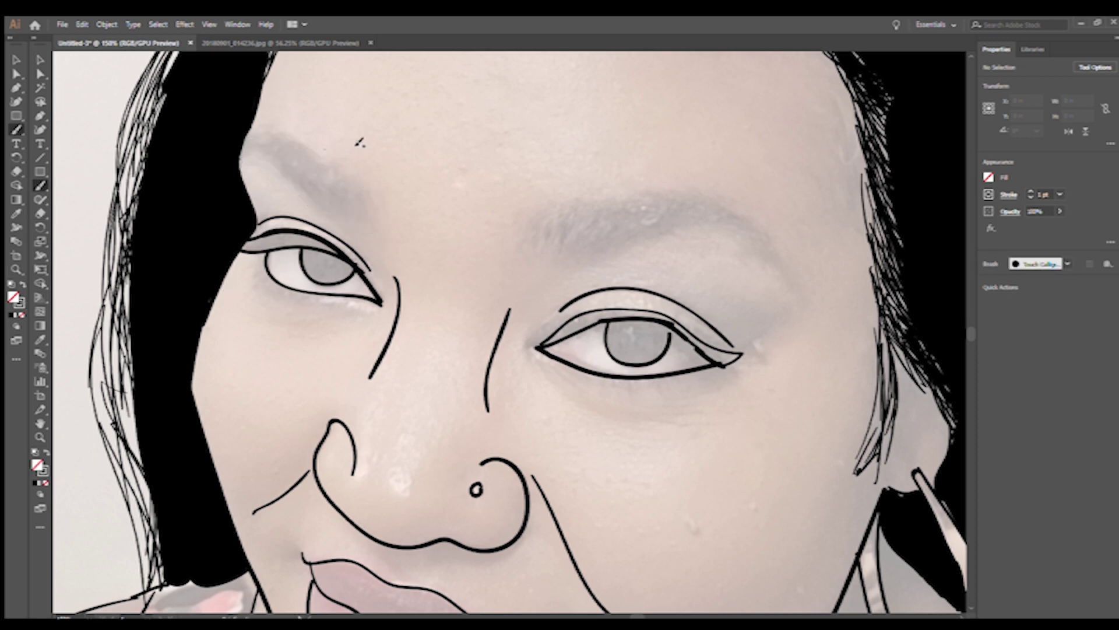
mouse_move(379, 205)
left_mouse_down()
mouse_move(241, 159)
mouse_move(334, 168)
mouse_move(378, 207)
left_mouse_up()
Trace a thin curved outline along the right eyebrow and clean up its inner end
left_click_drag(524, 251, 549, 213)
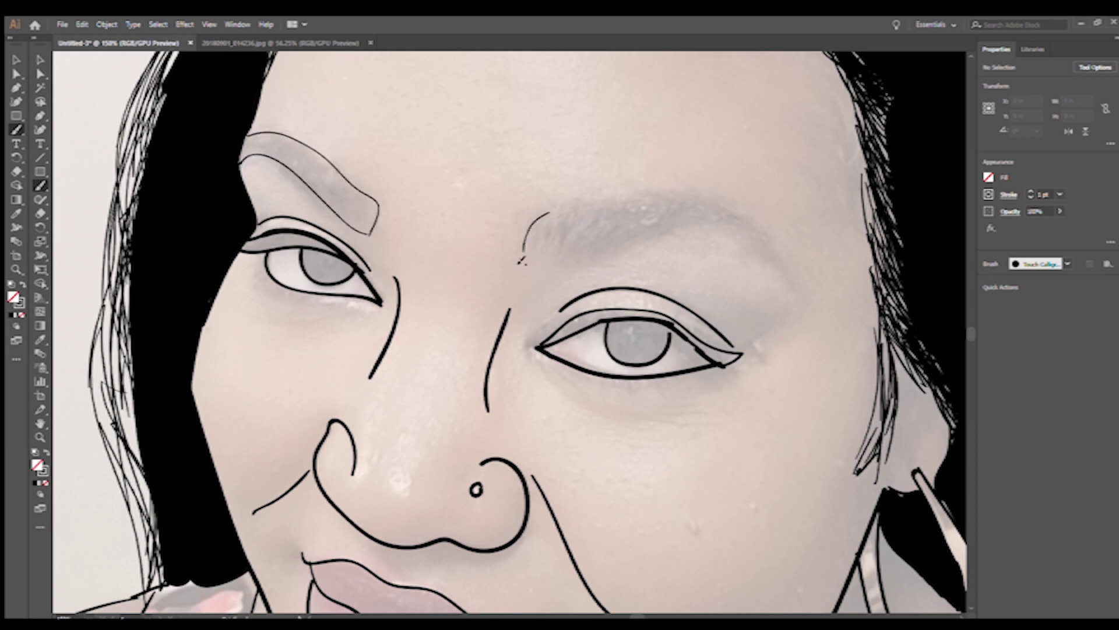
mouse_move(541, 241)
left_mouse_down()
mouse_move(697, 189)
mouse_move(799, 296)
left_mouse_up()
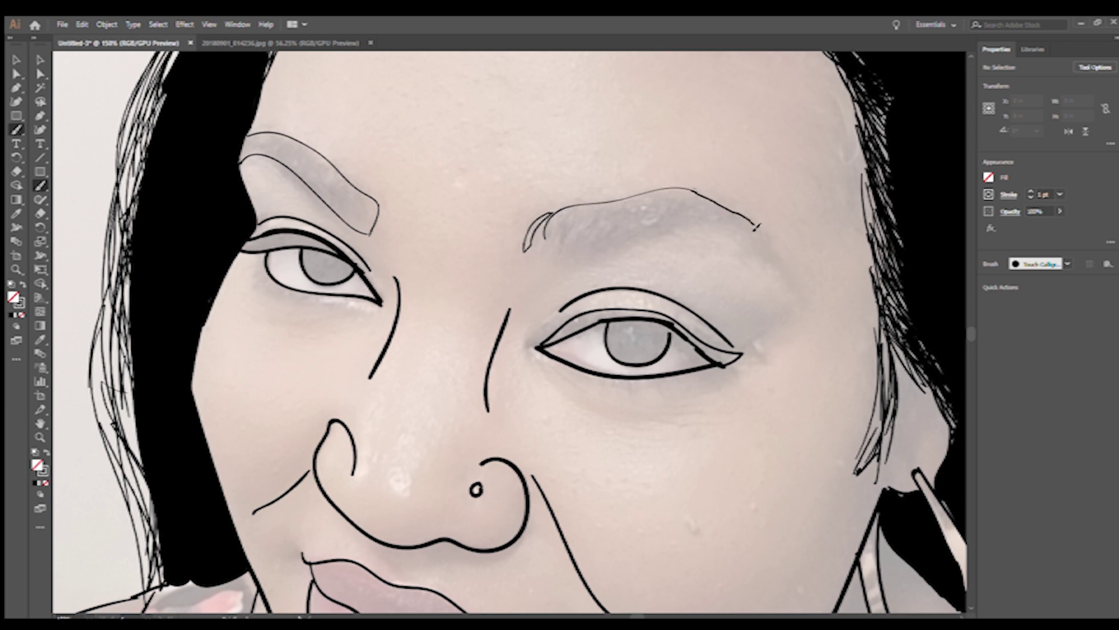
left_click_drag(548, 230, 799, 294)
key("shift+e")
mouse_move(545, 212)
left_mouse_down()
mouse_move(530, 253)
mouse_move(548, 209)
left_mouse_up()
key("b")
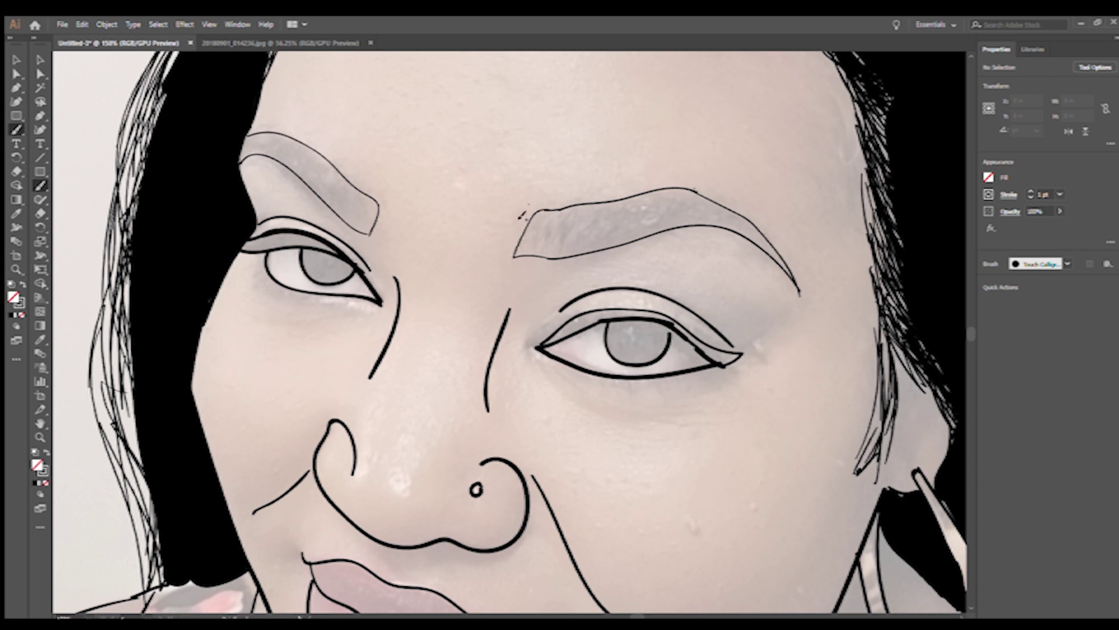
Erase the thick right upper lid and repaint it with a thinner stroke
key("shift+e")
left_click_drag(580, 329, 676, 322)
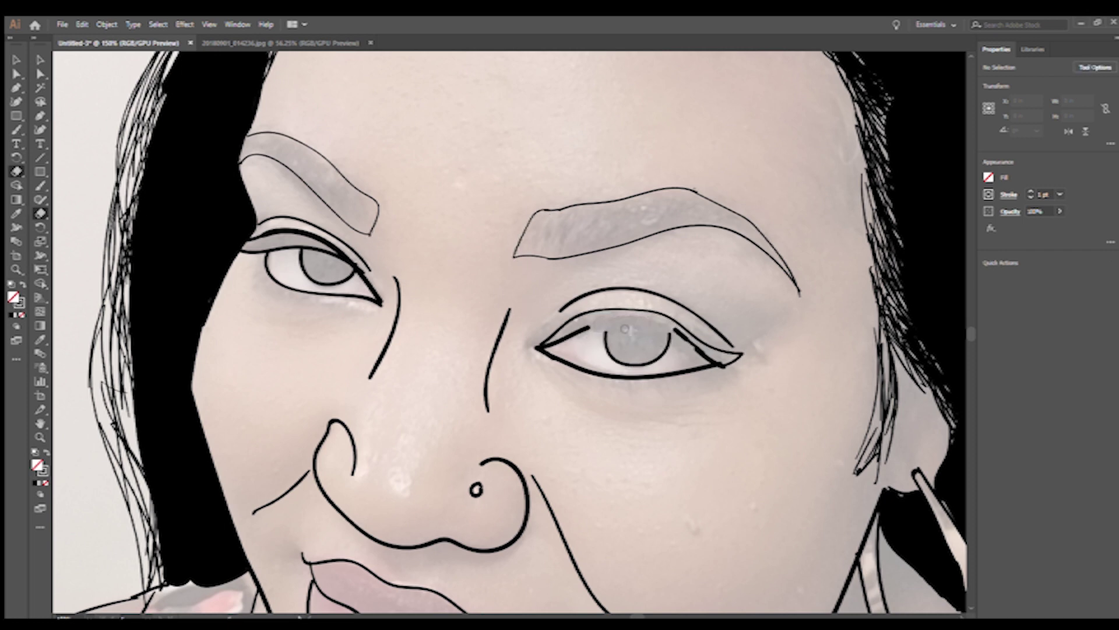
key("b")
left_click_drag(646, 319, 701, 353)
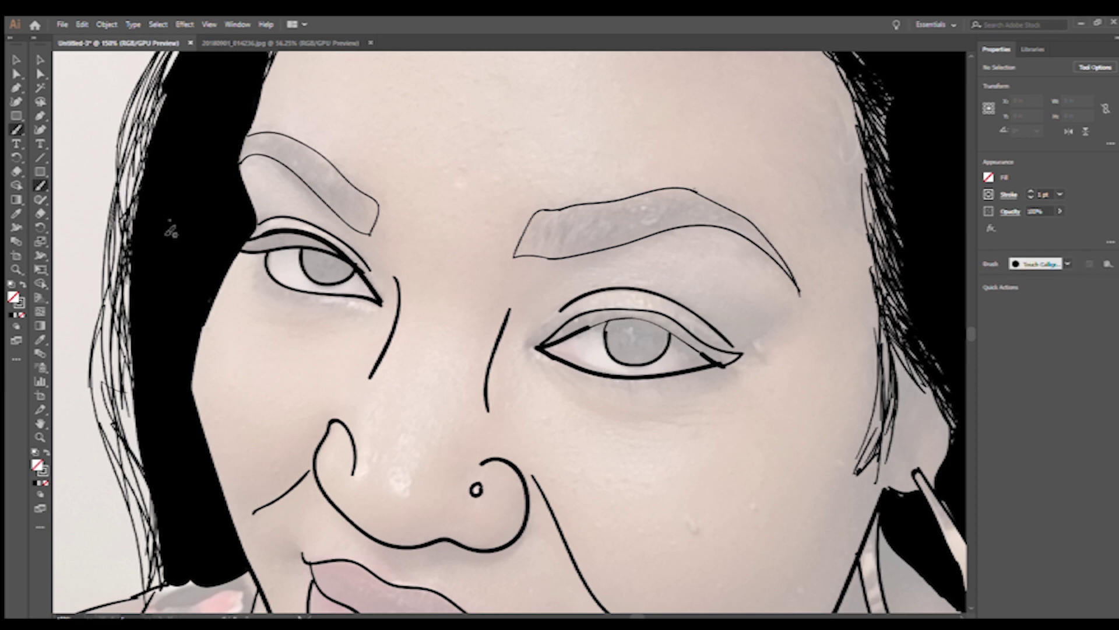
key("shift+e")
key("b")
key("ctrl+minus")
key("ctrl+minus")
key("ctrl+minus")
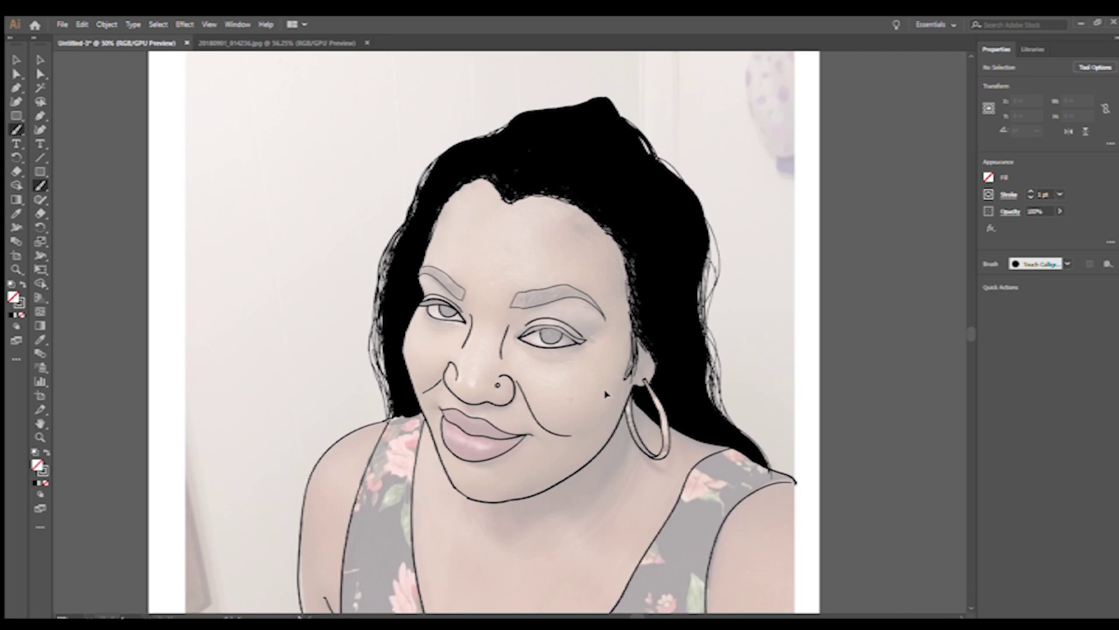
Paint both eyebrows solid black, shortening the right brow's tail and erasing stray marks
mouse_move(518, 303)
left_mouse_down()
mouse_move(582, 291)
mouse_move(507, 306)
mouse_move(580, 292)
mouse_move(611, 324)
left_mouse_up()
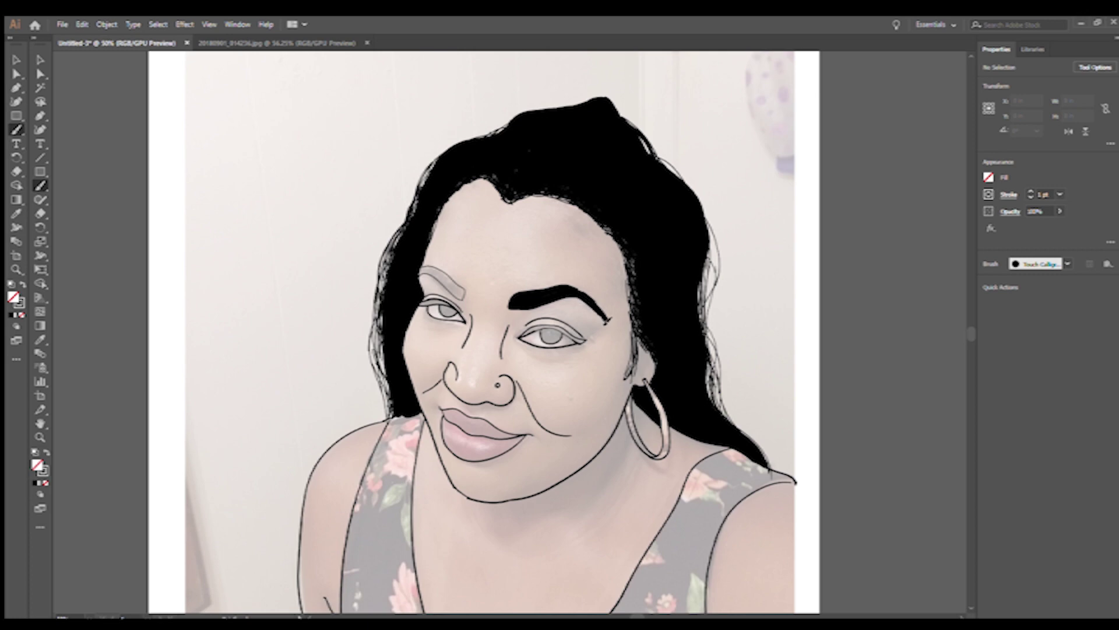
left_click_drag(463, 293, 419, 265)
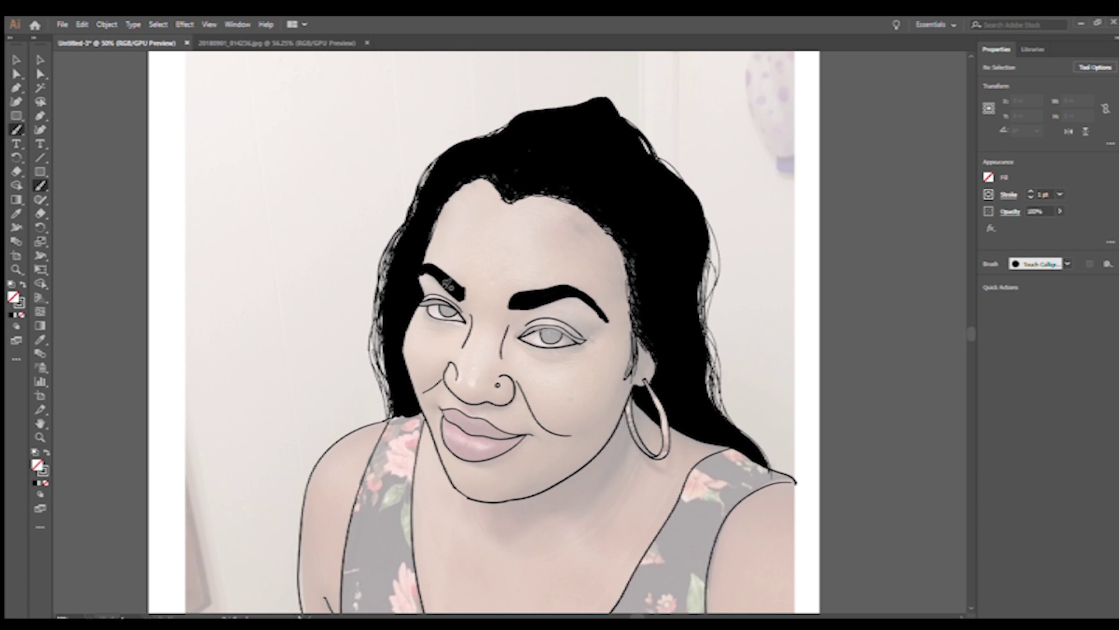
key("shift+e")
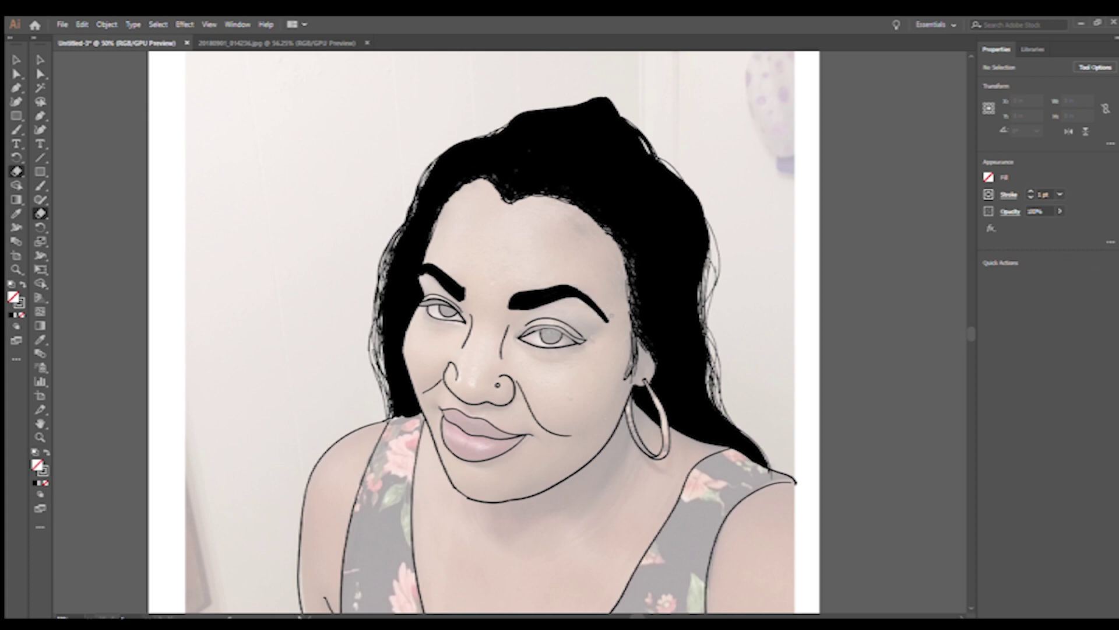
left_click_drag(611, 321, 600, 312)
key("b")
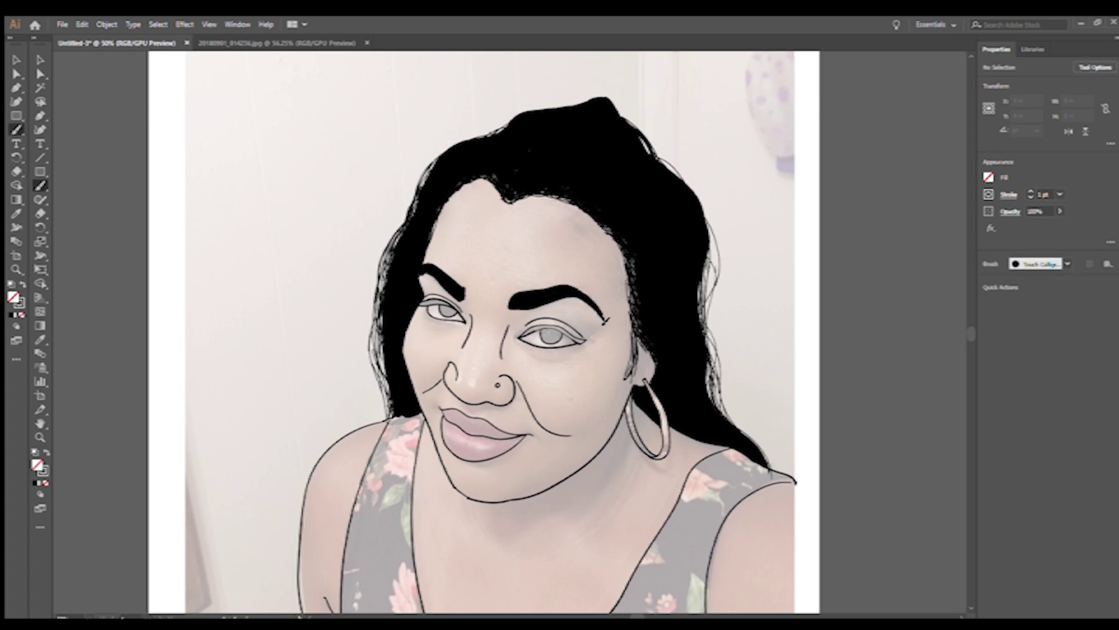
key("shift+e")
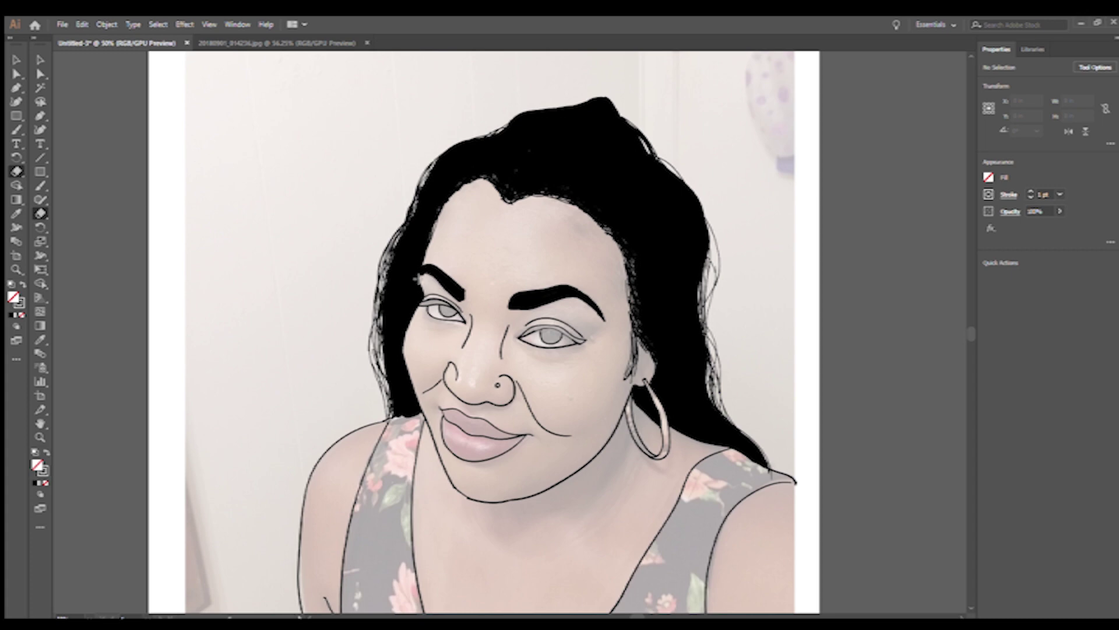
left_click_drag(402, 353, 416, 284)
Reshape the left eyebrow, round its tip, and fill the gap at its inner end
key("ctrl+plus")
key("ctrl+plus")
key("ctrl+plus")
left_click_drag(513, 309, 385, 245)
key("b")
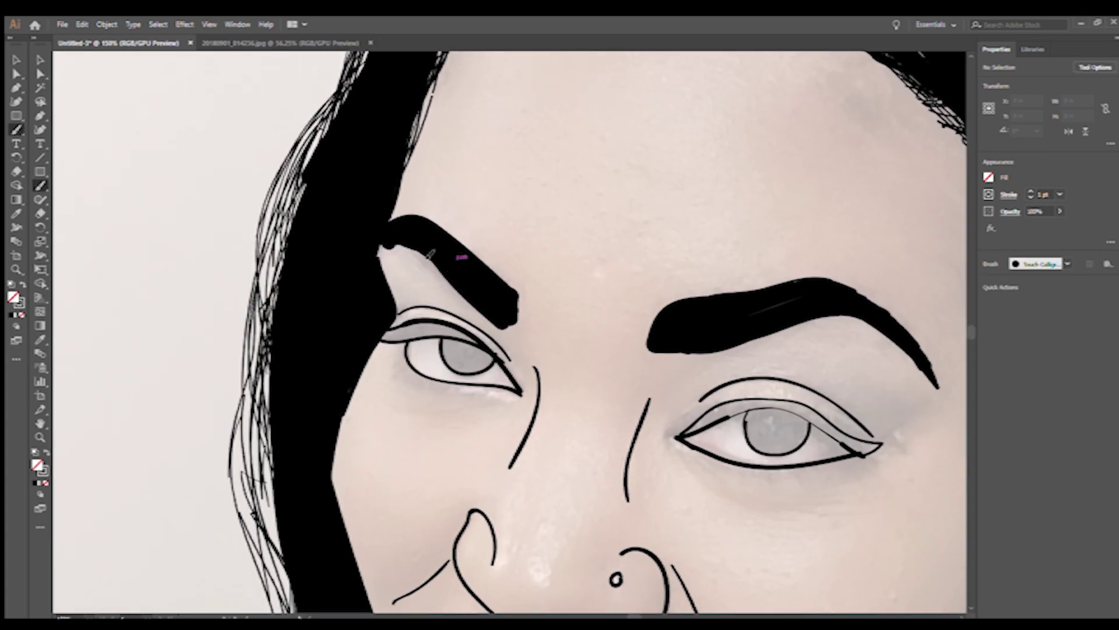
left_click_drag(518, 295, 516, 322)
key("shift+e")
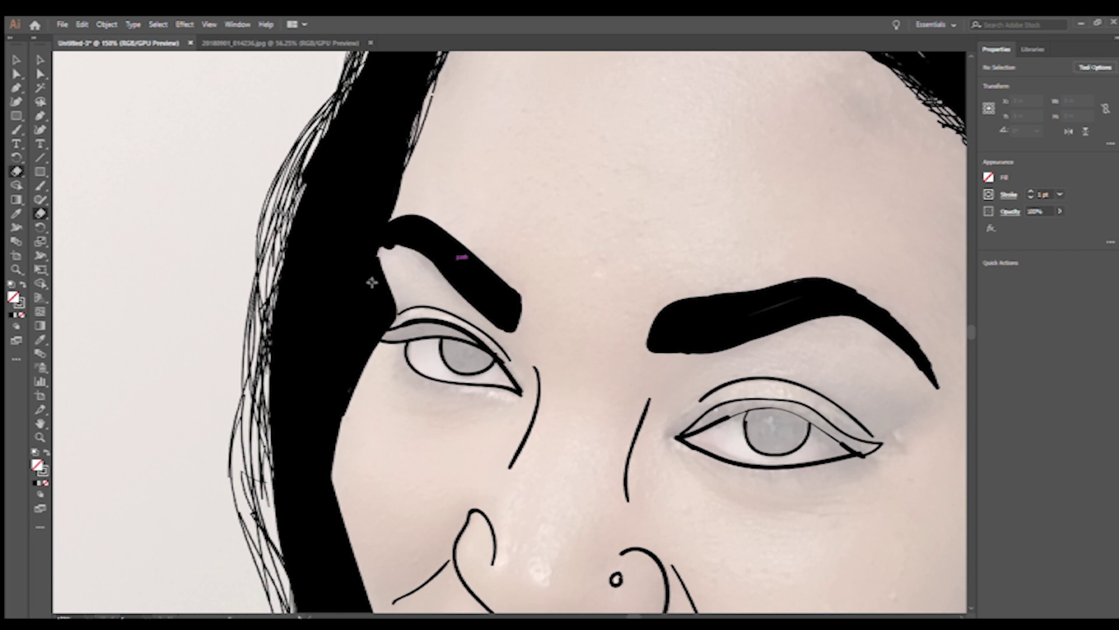
key("b")
left_click_drag(399, 241, 382, 250)
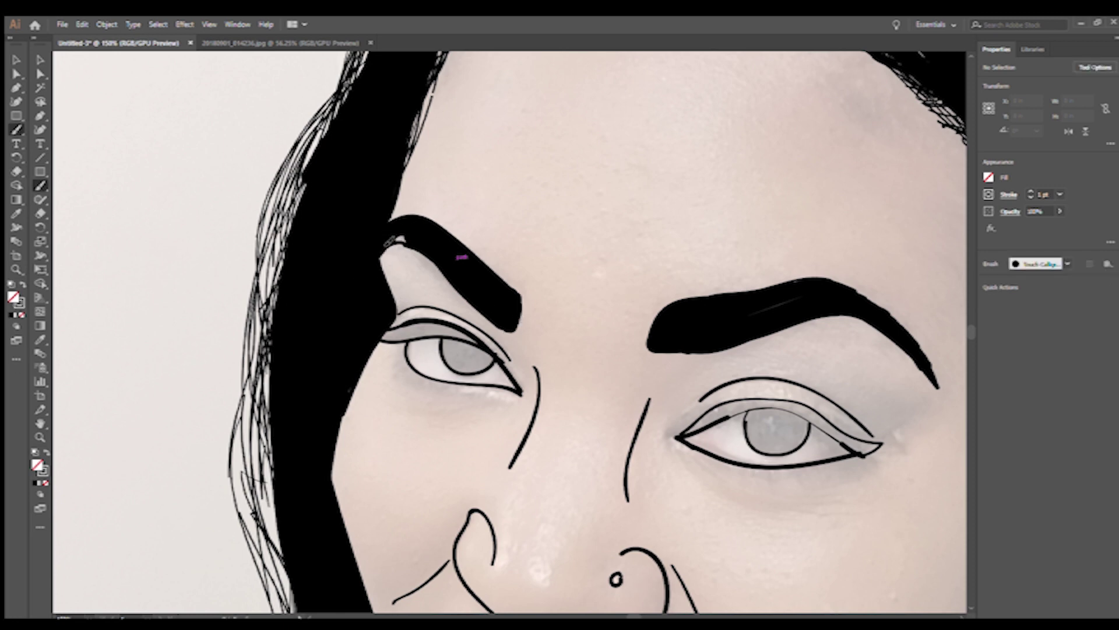
key("ctrl+0")
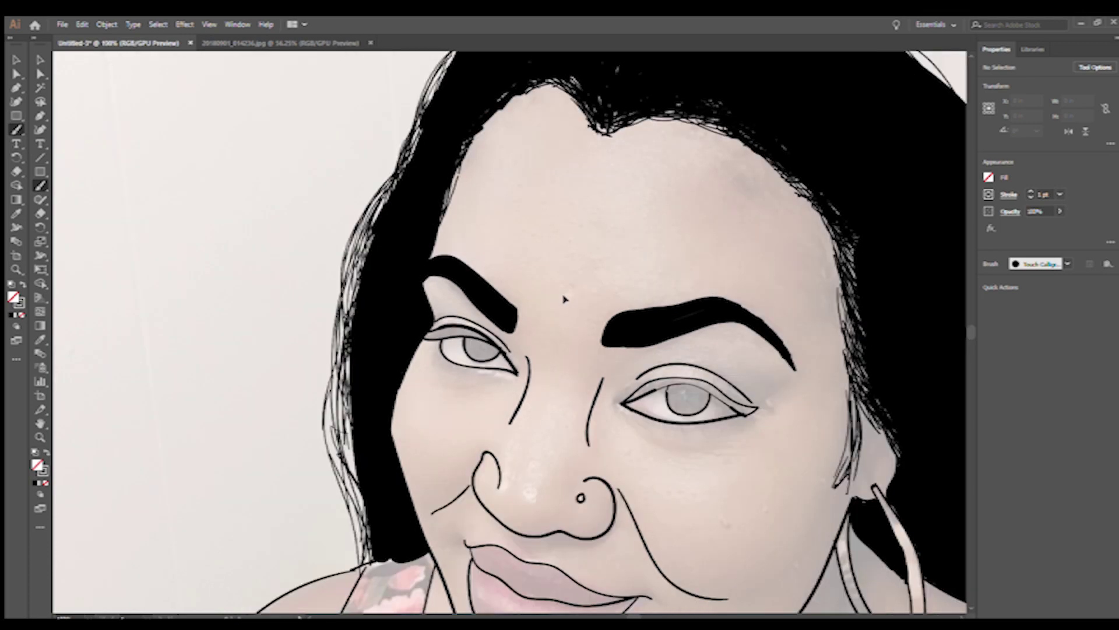
mouse_move(378, 431)
left_mouse_down()
mouse_move(323, 264)
mouse_move(328, 384)
left_mouse_up()
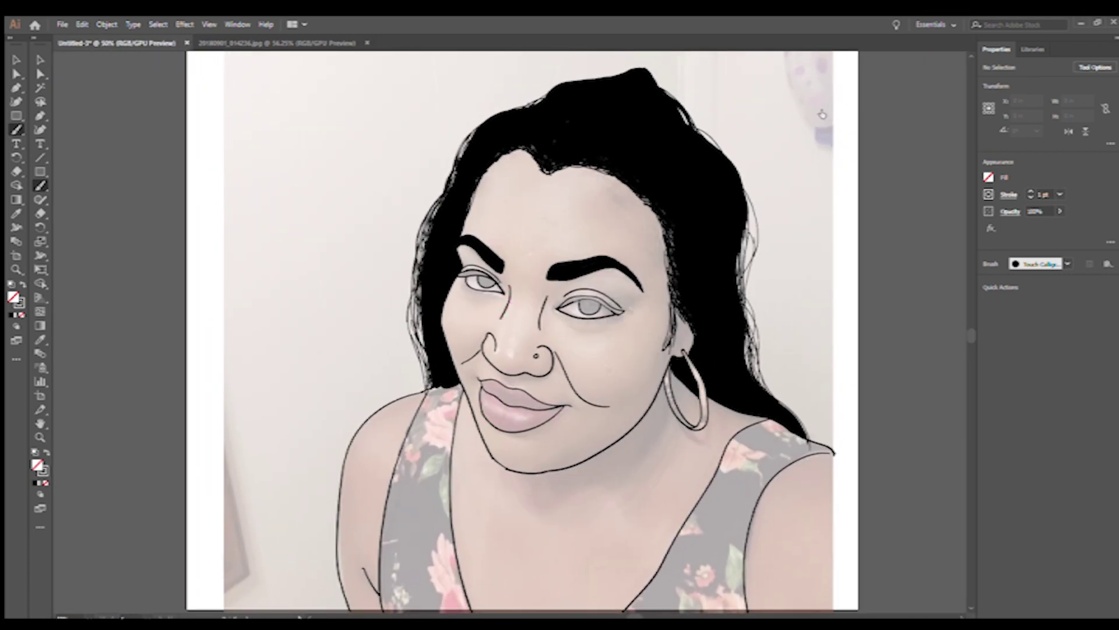
Hide and reshow the photo template, then extend the outline at the right shoulder tip
key("ctrl+shift+w")
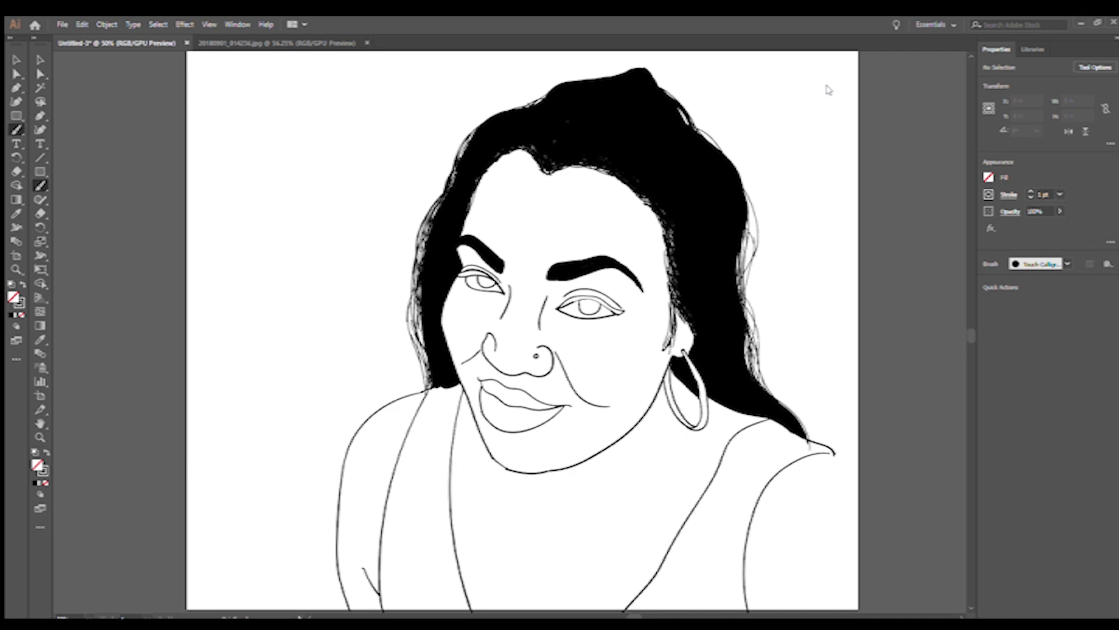
key("ctrl+shift+w")
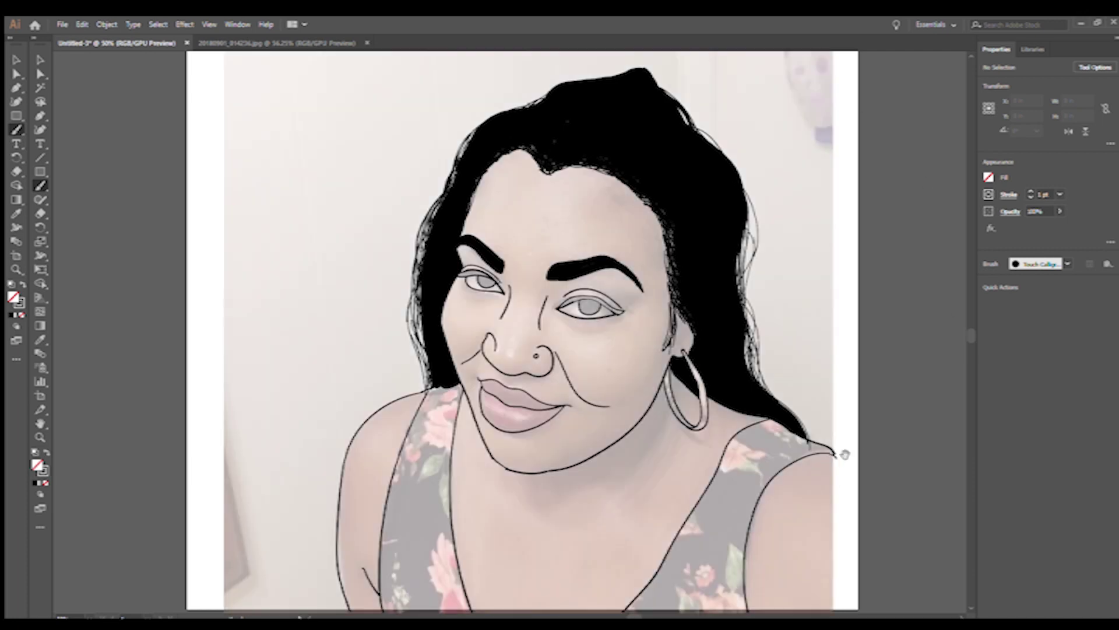
left_click_drag(835, 458, 831, 452)
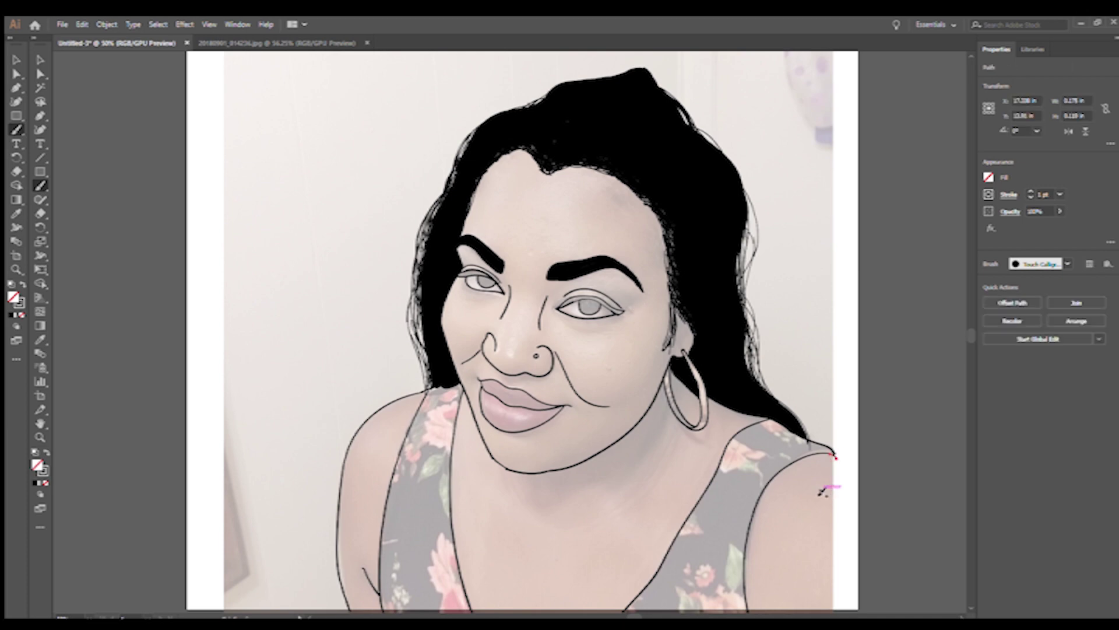
Deselect the new shoulder stroke and undo the short strokes beneath both eyes
key("ctrl+shift+a")
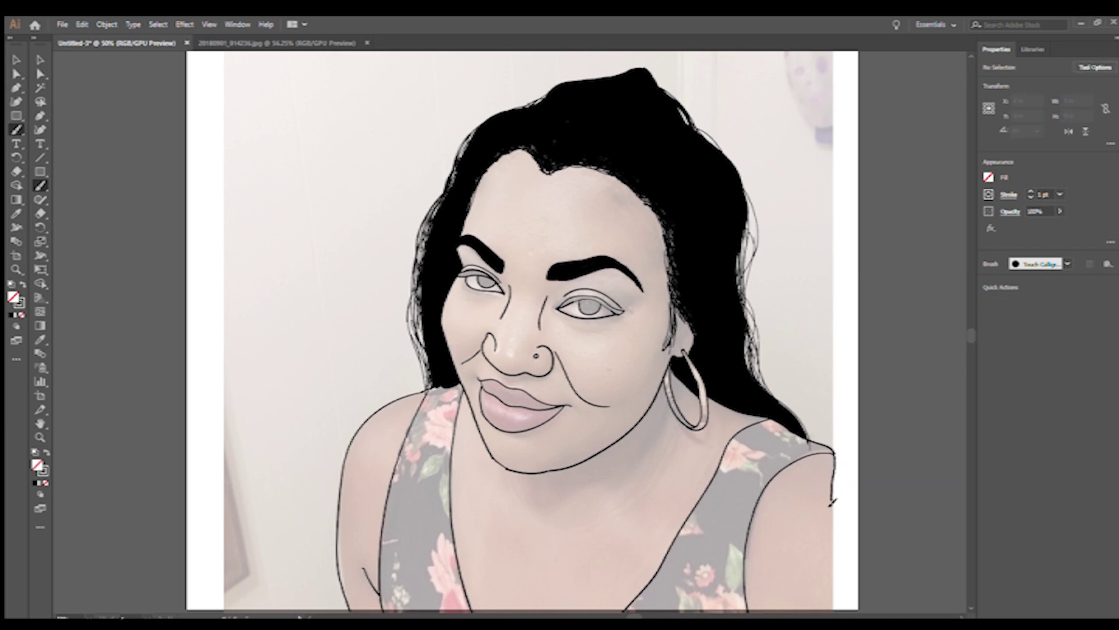
scroll(351, 445, "down", 5)
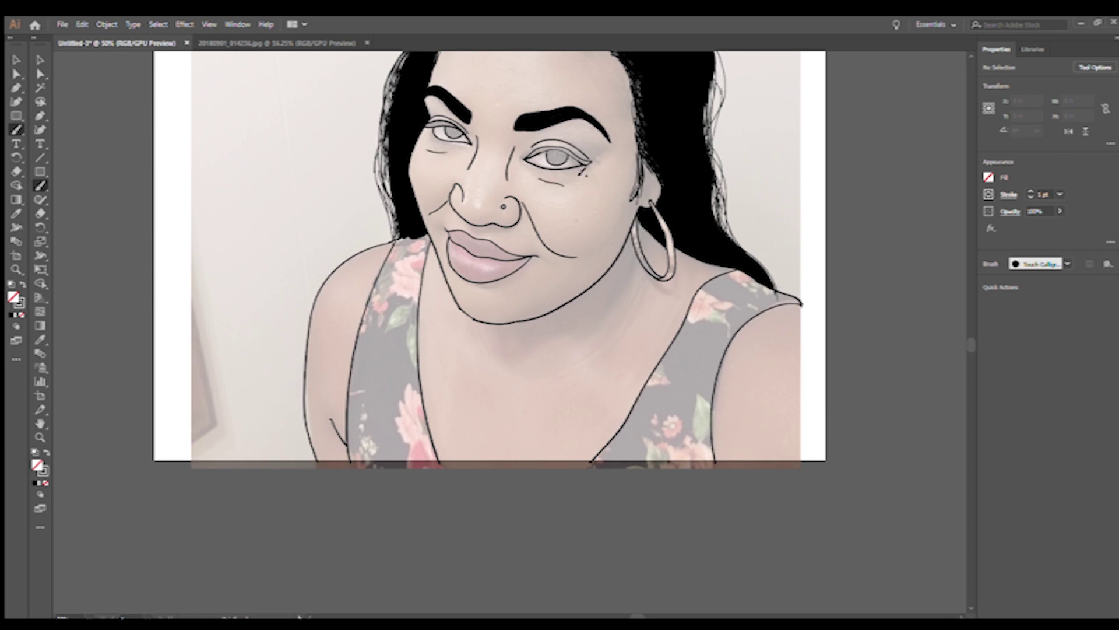
key("ctrl+z")
key("ctrl+z")
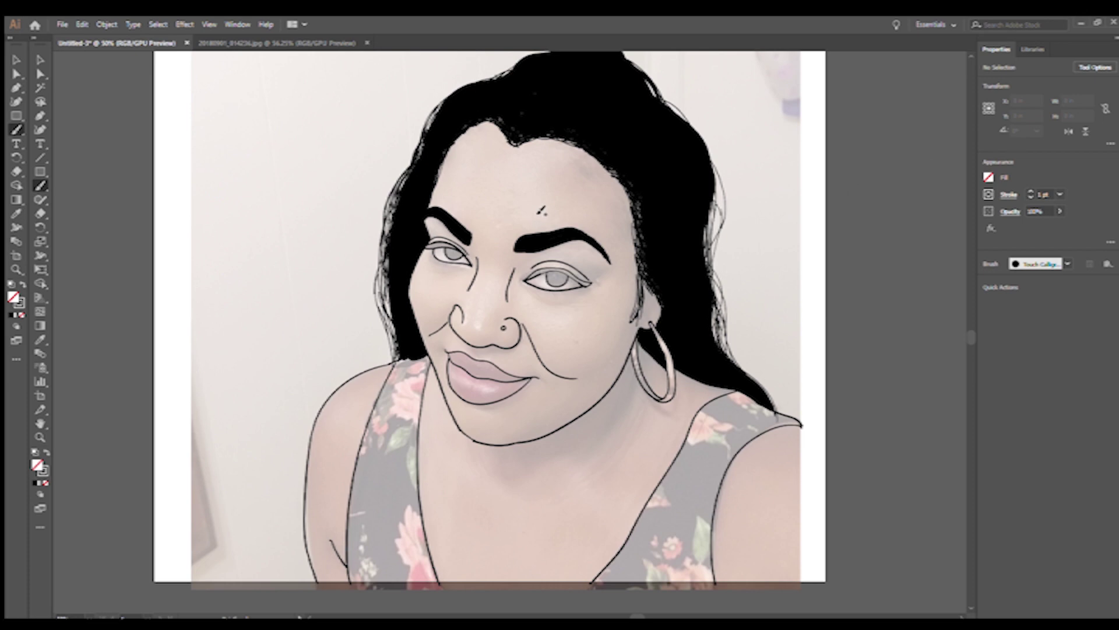
Trace the portrait's right and bottom edges, tidy the bottom stroke, and add a hairline strand
left_click_drag(803, 427, 801, 580)
mouse_move(802, 430)
left_mouse_down()
mouse_move(803, 580)
mouse_move(315, 583)
left_mouse_up()
key("e")
key("shift+e")
left_click_drag(600, 580, 801, 580)
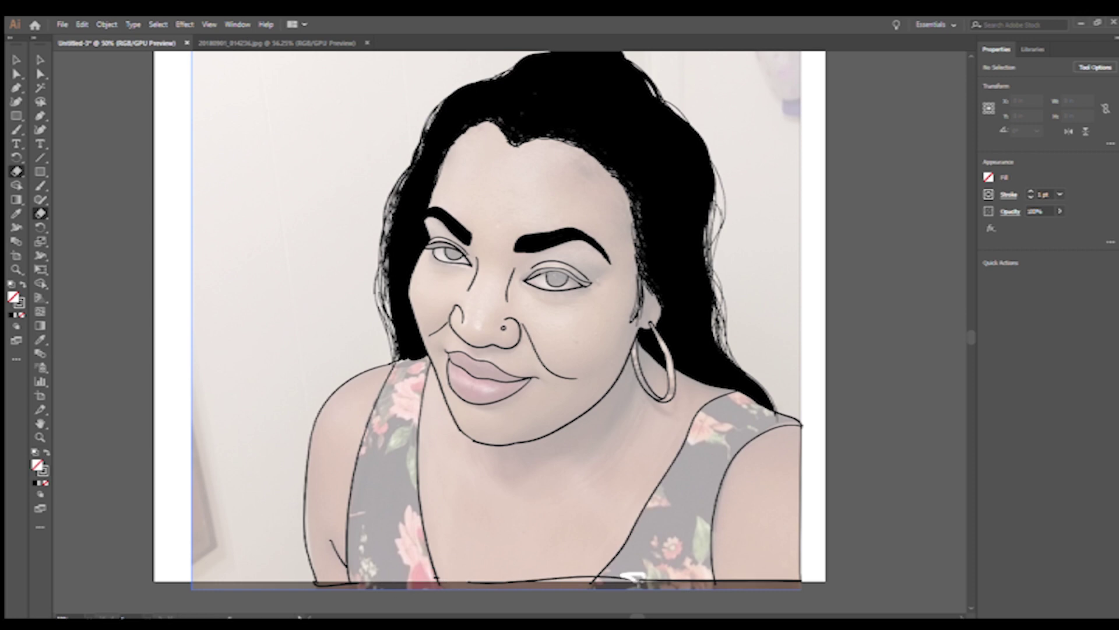
key("b")
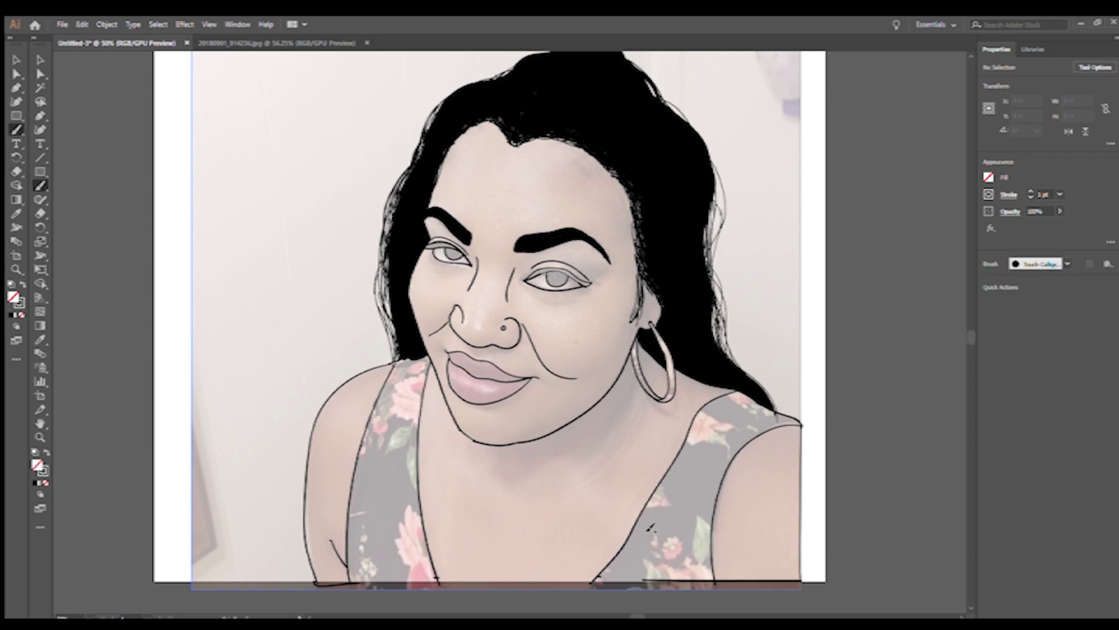
left_click_drag(650, 580, 350, 580)
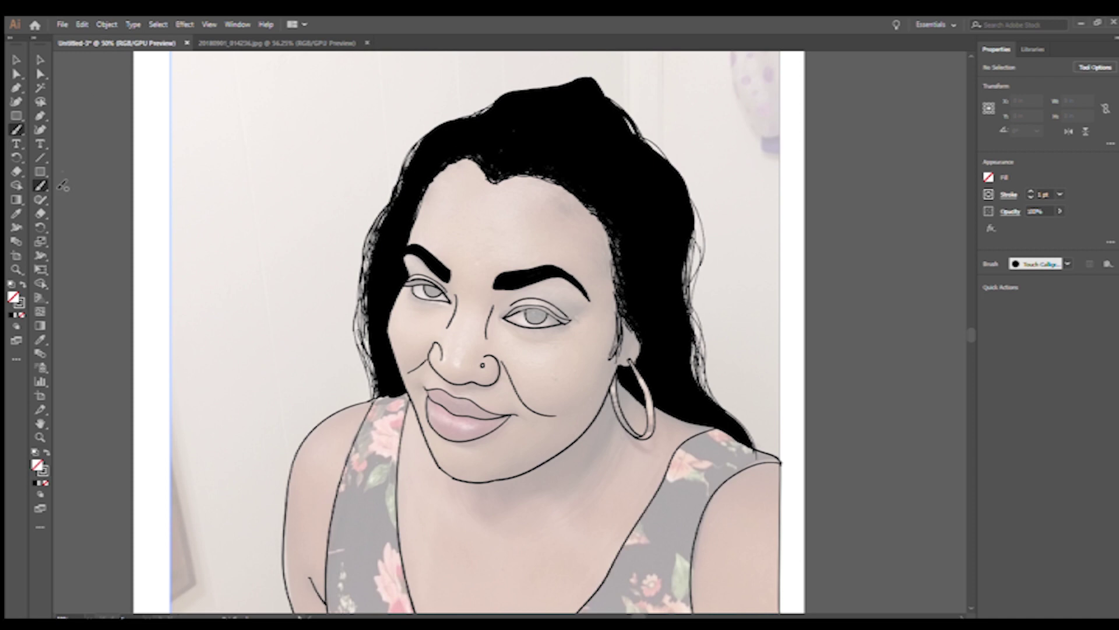
mouse_move(577, 188)
left_mouse_down()
mouse_move(571, 208)
mouse_move(555, 176)
left_mouse_up()
Undo the hairline strokes, select then deselect all, and toggle the photo template off
key("ctrl+z")
key("ctrl+z")
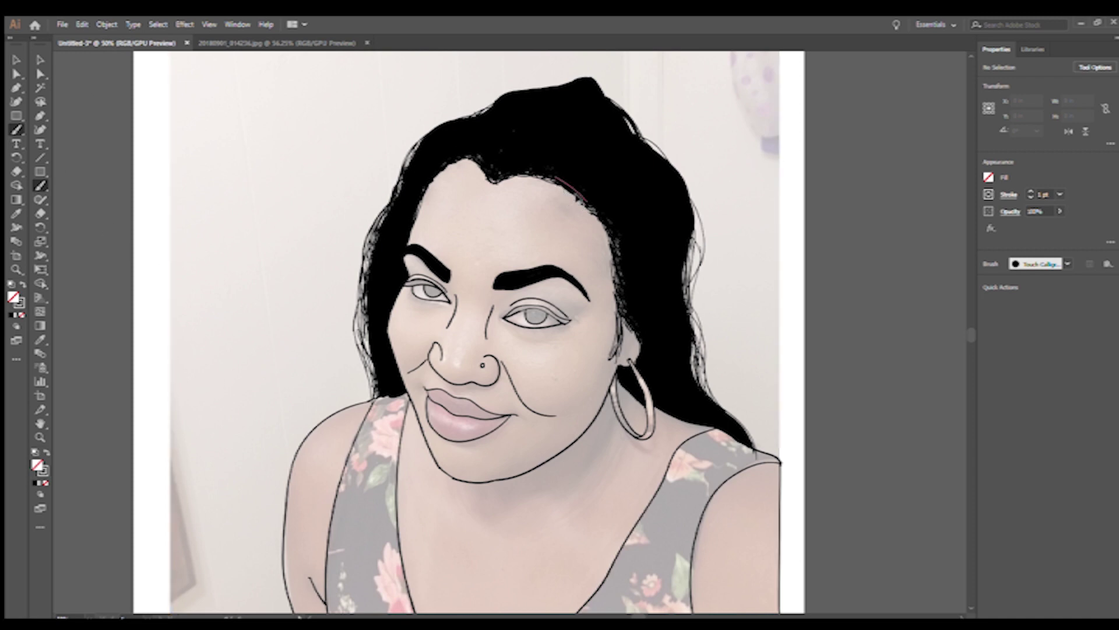
key("ctrl+a")
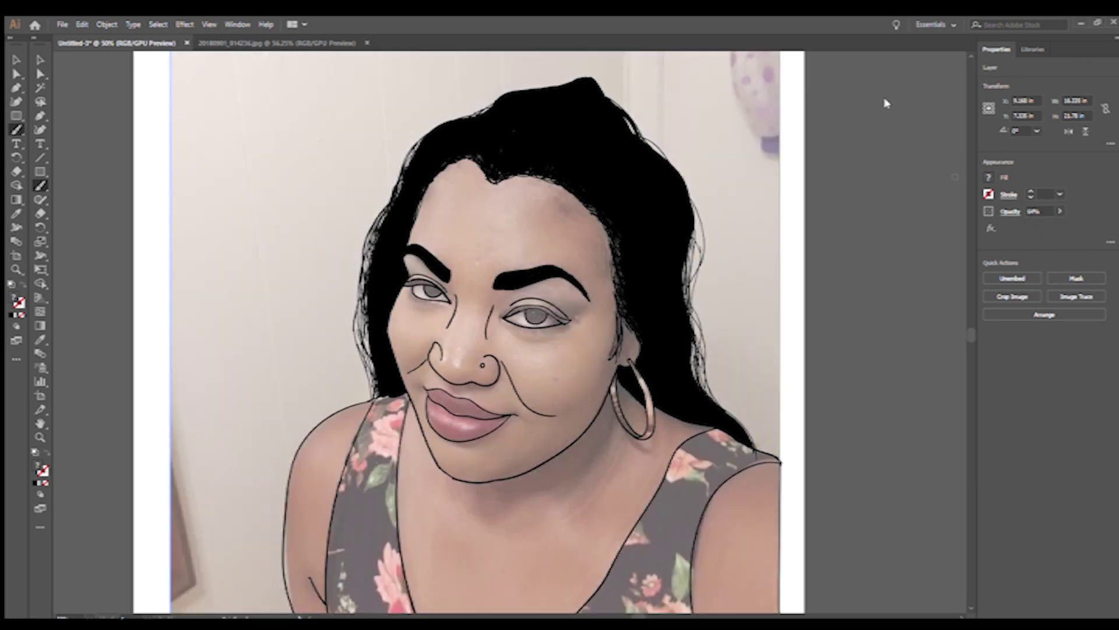
key("ctrl+shift+a")
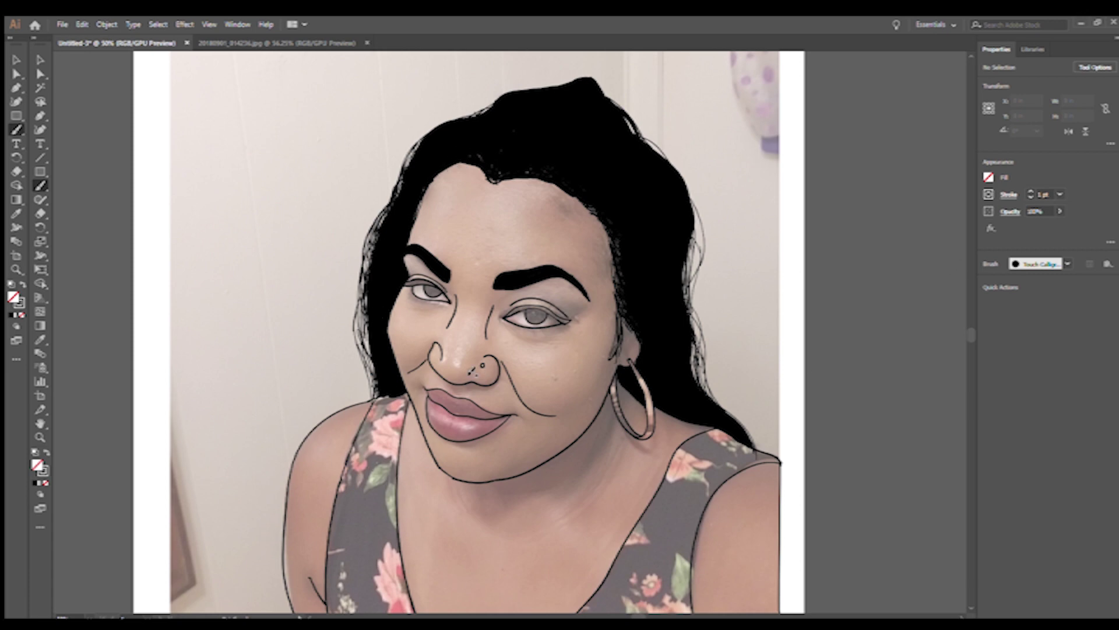
key("shift+e")
key("ctrl+shift+w")
key("ctrl+shift+w")
key("b")
key("ctrl+shift+w")
key("ctrl+shift+w")
key("shift+e")
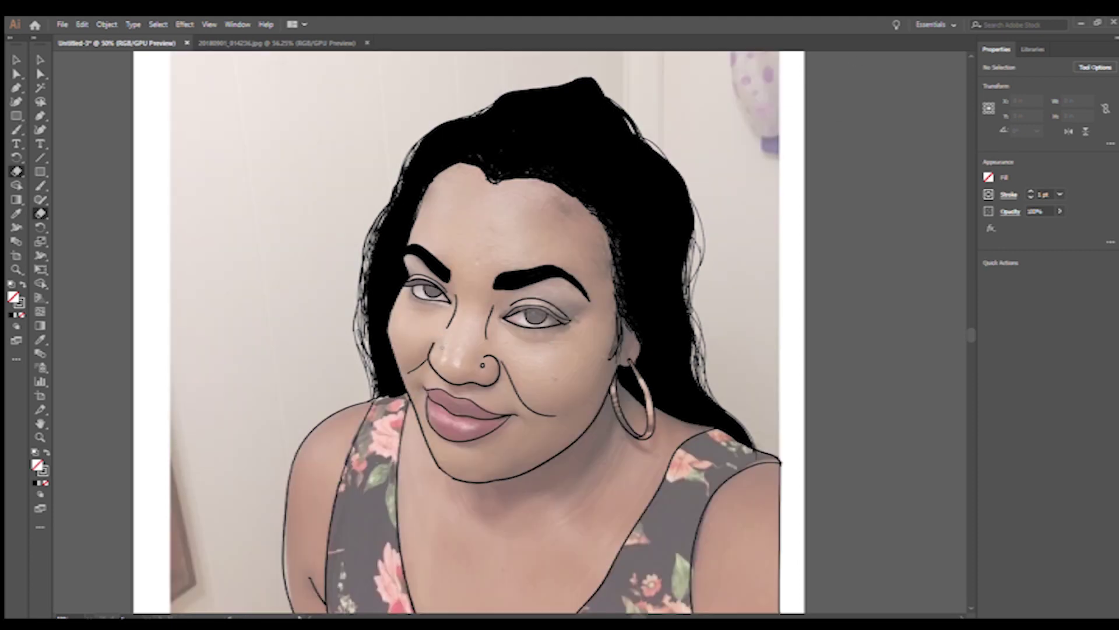
key("b")
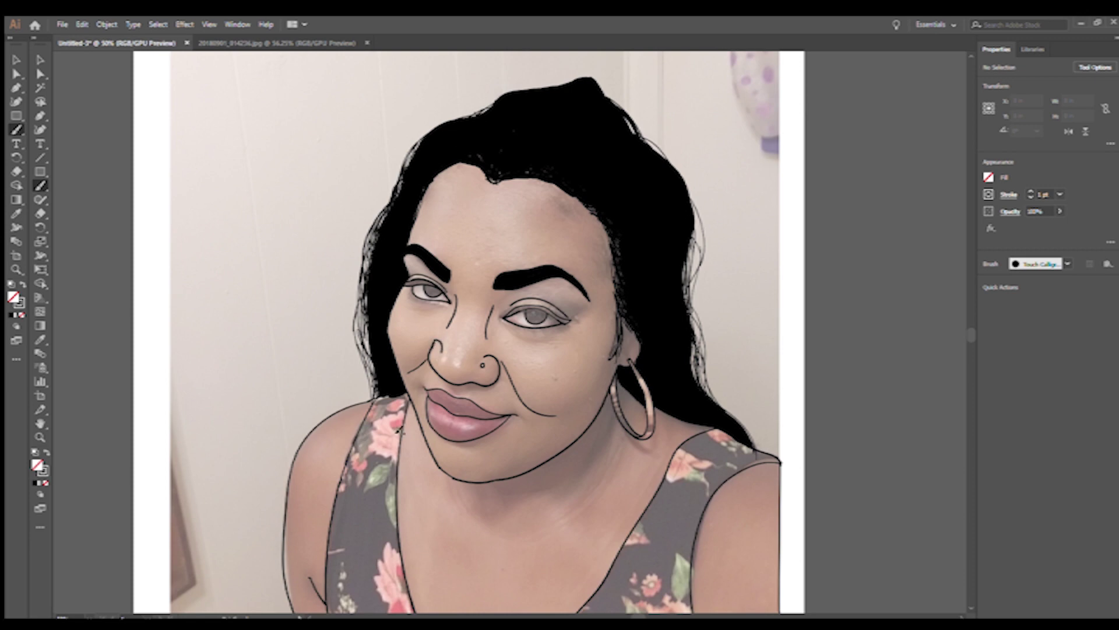
key("ctrl+shift+w")
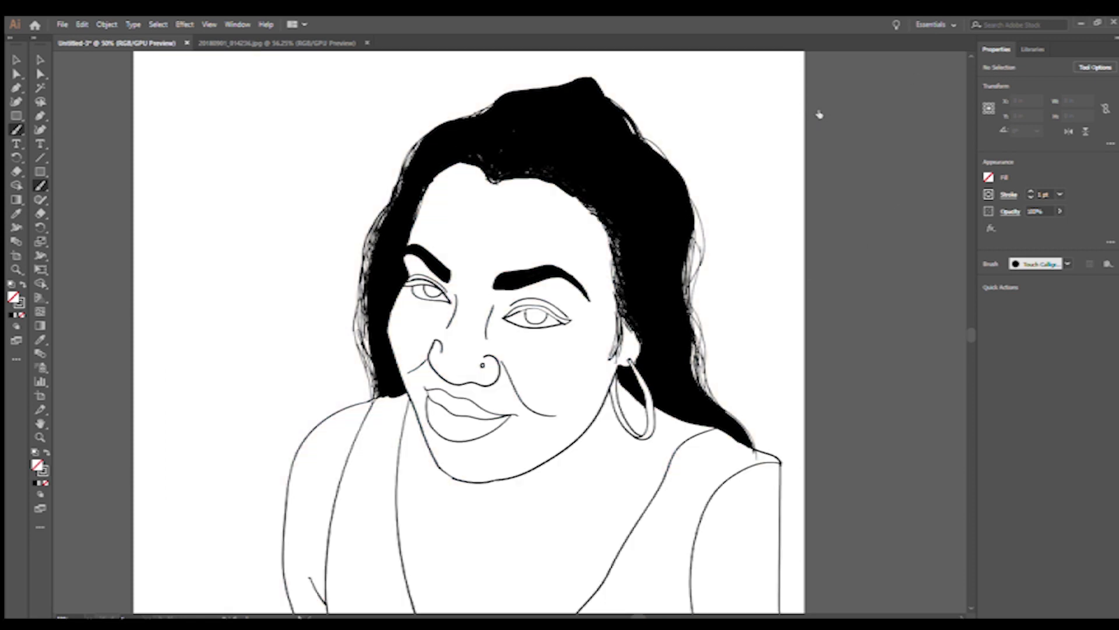
Show the photo again and add curved hair strands at the forehead hairline
key("ctrl+shift+w")
key("ctrl+shift+w")
key("ctrl+shift+w")
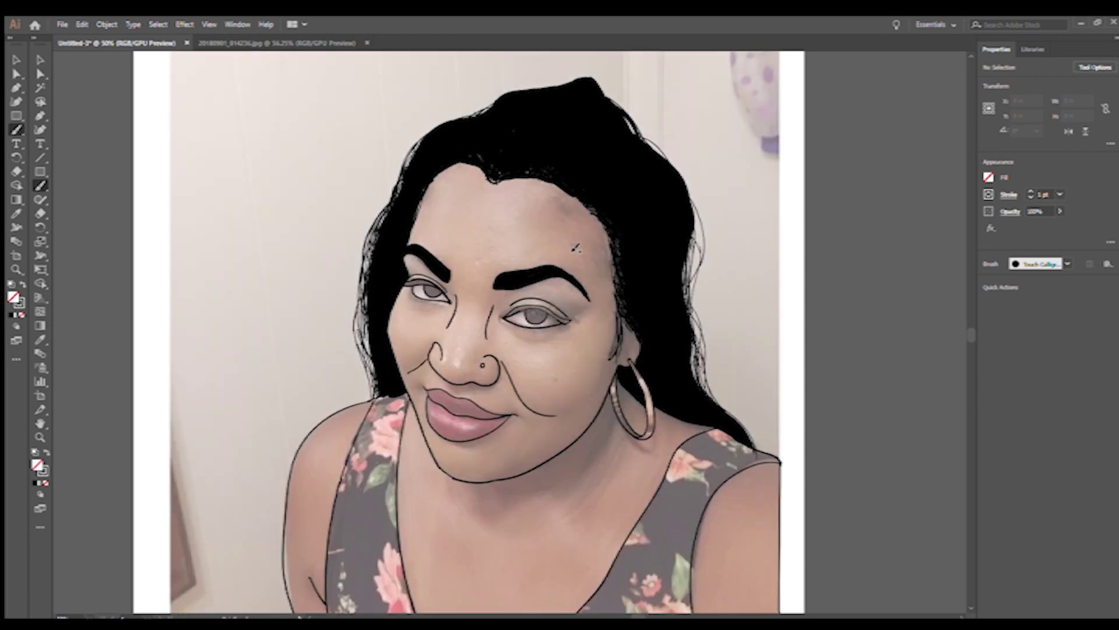
left_click_drag(557, 188, 578, 217)
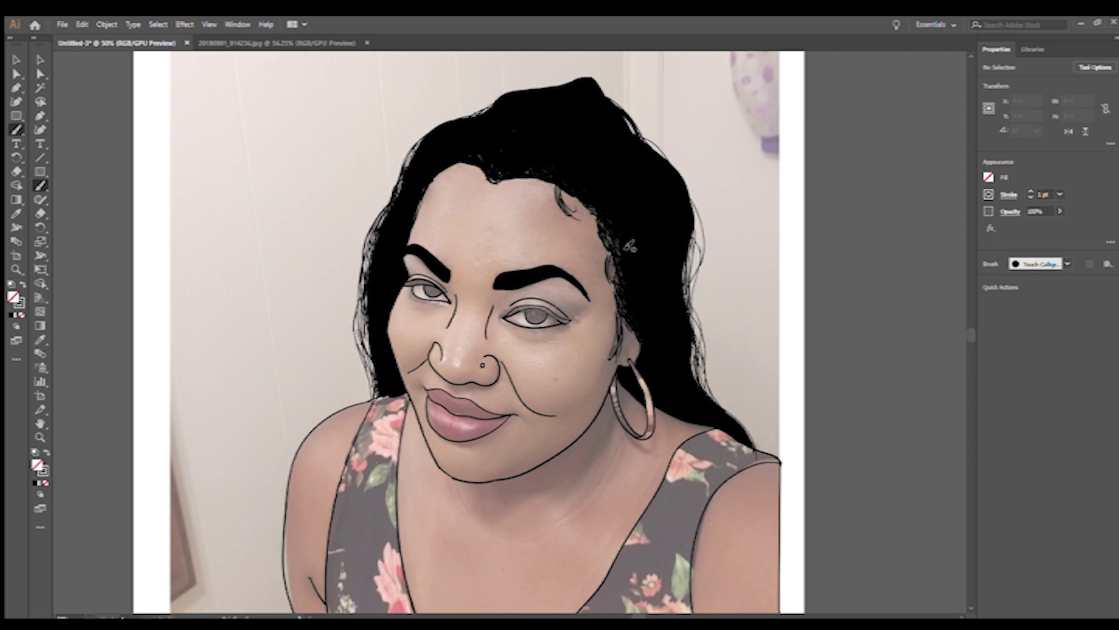
left_click_drag(557, 198, 574, 219)
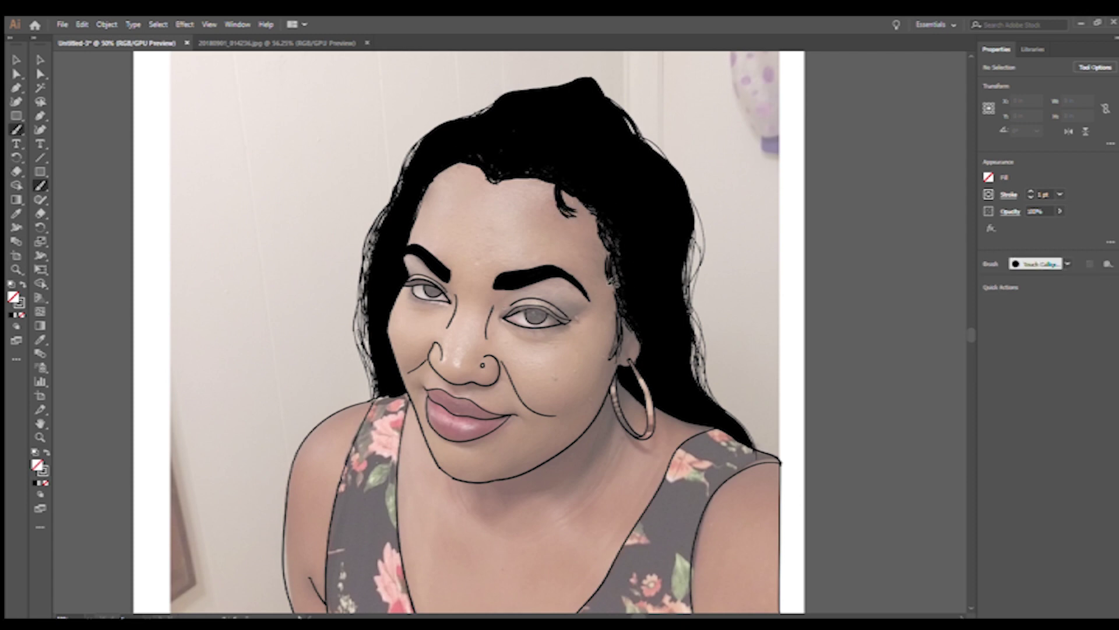
left_click_drag(565, 227, 564, 193)
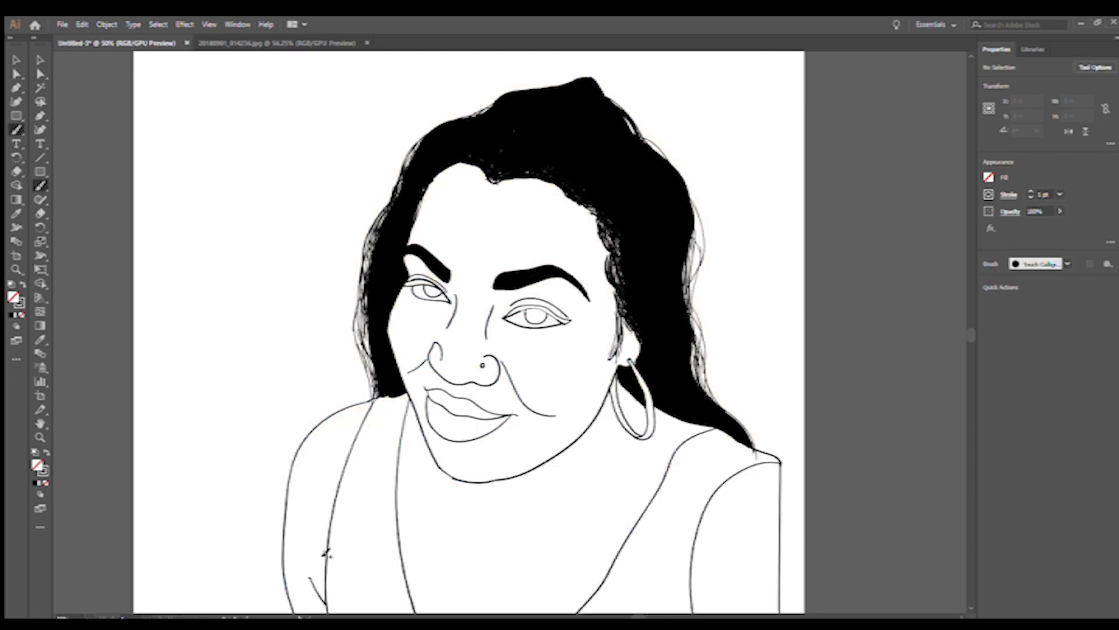
scroll(323, 555, "down", 4)
Erase the stray right-edge line and close the top's outline along the bottom and right edges
key("shift+e")
left_click_drag(709, 354, 709, 510)
key("b")
left_click_drag(710, 348, 736, 413)
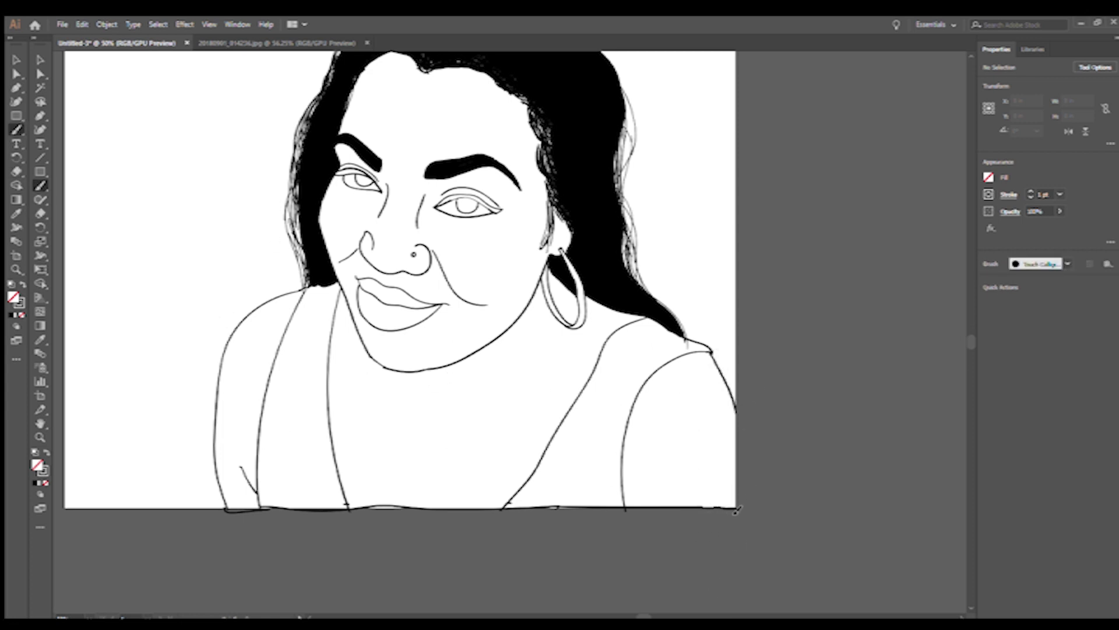
left_click_drag(701, 509, 738, 507)
left_click_drag(737, 411, 736, 513)
scroll(282, 380, "up", 3)
scroll(282, 379, "left", 1)
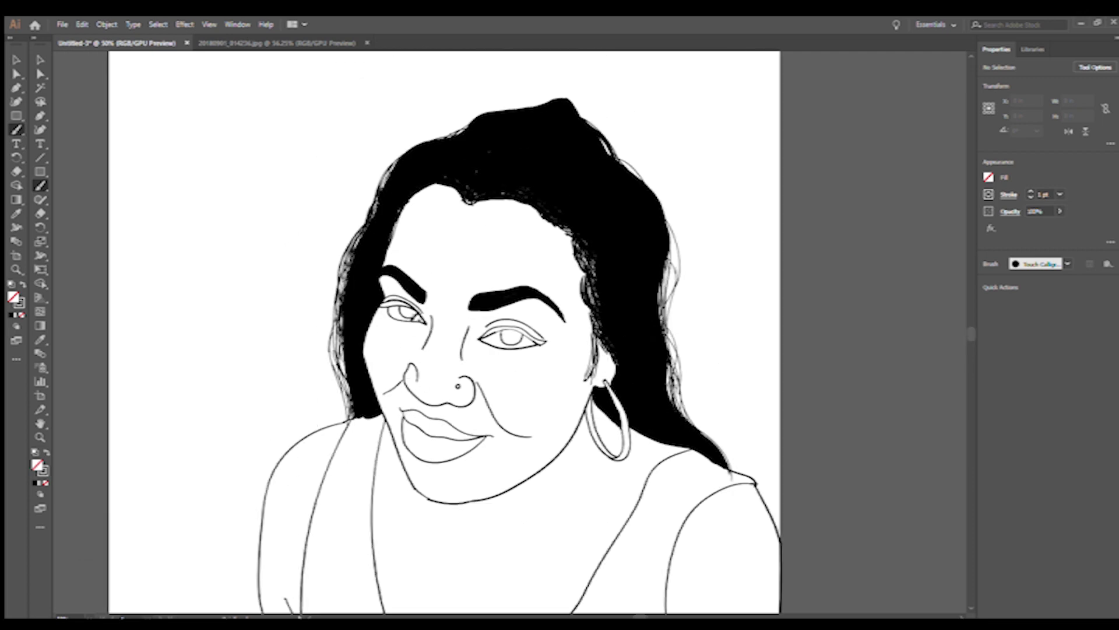
key("ctrl+plus")
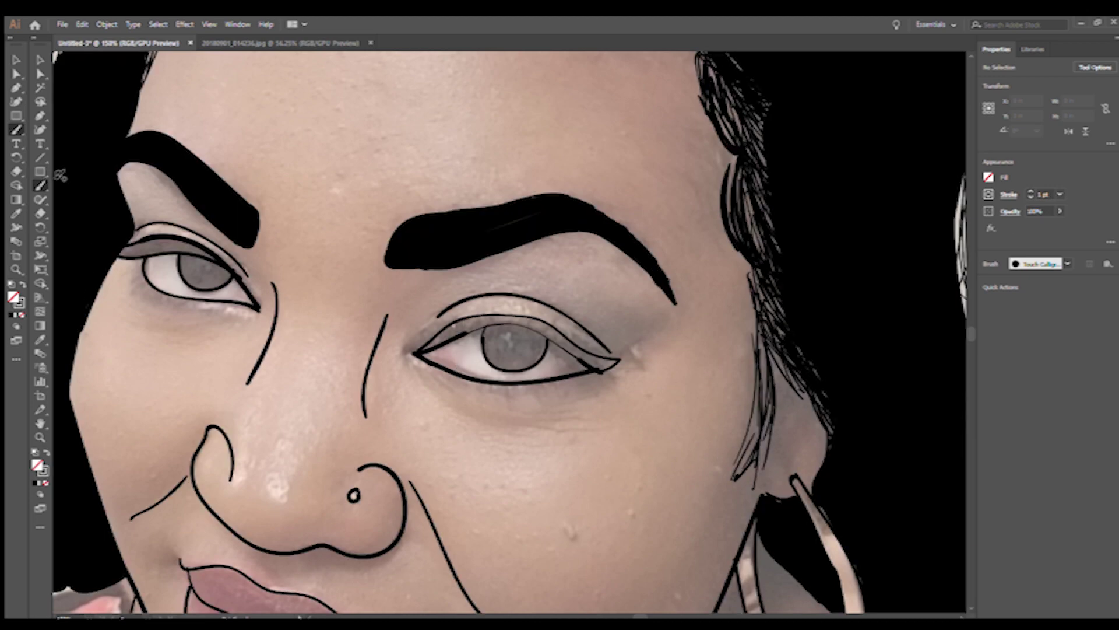
Erase the right-hand eye's outline and redraw its crease arc and upper lid
key("shift+e")
left_click_drag(420, 350, 406, 433)
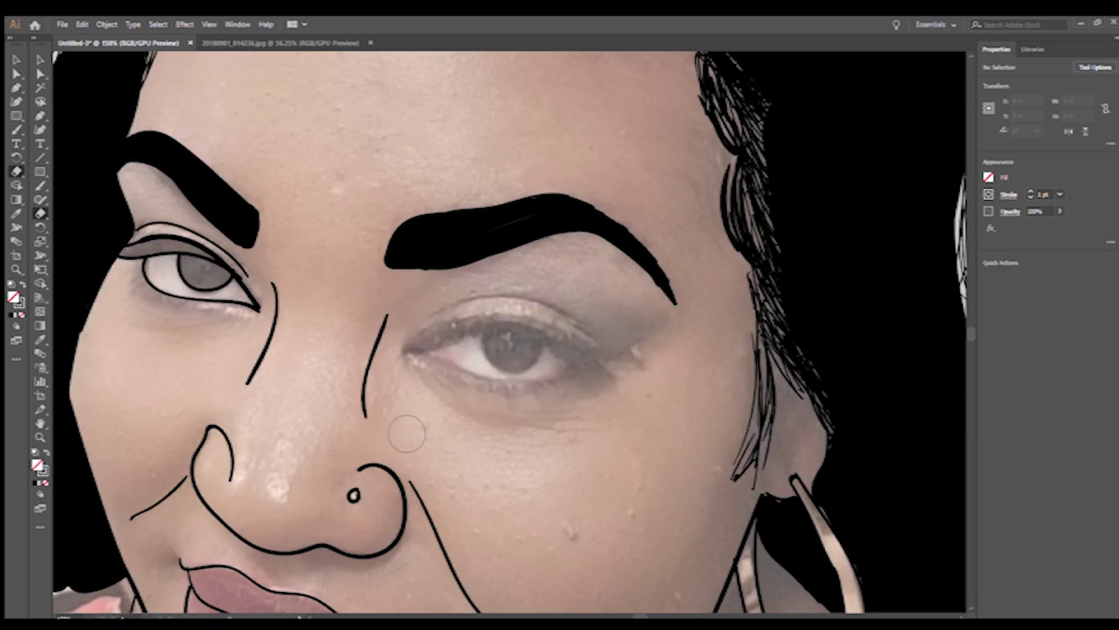
key("b")
left_click_drag(424, 321, 607, 353)
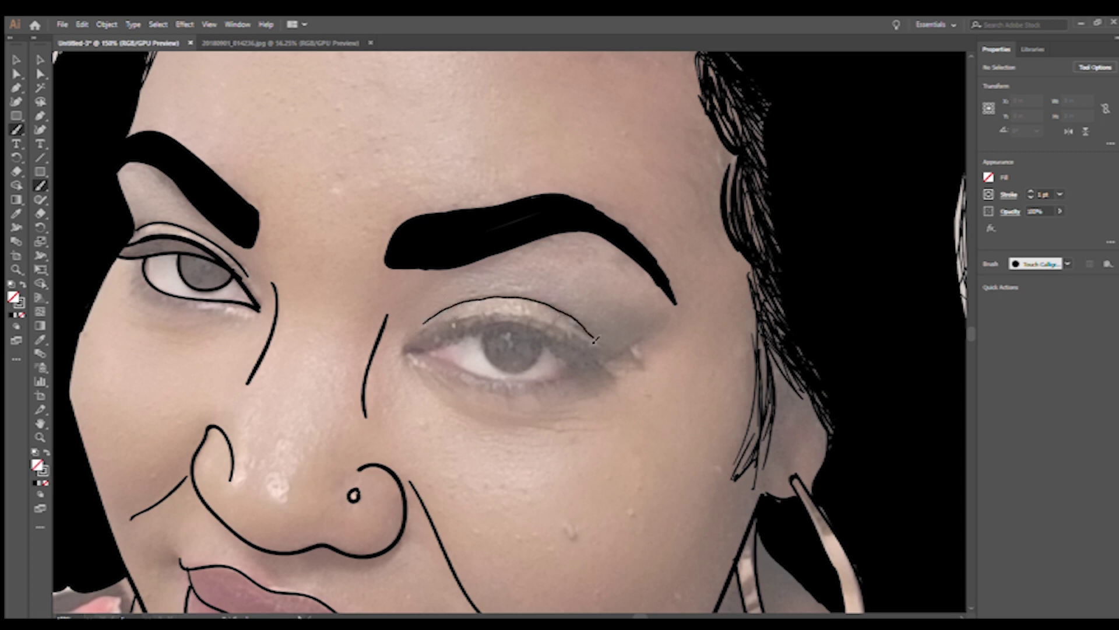
mouse_move(414, 350)
left_mouse_down()
mouse_move(526, 331)
mouse_move(589, 364)
left_mouse_up()
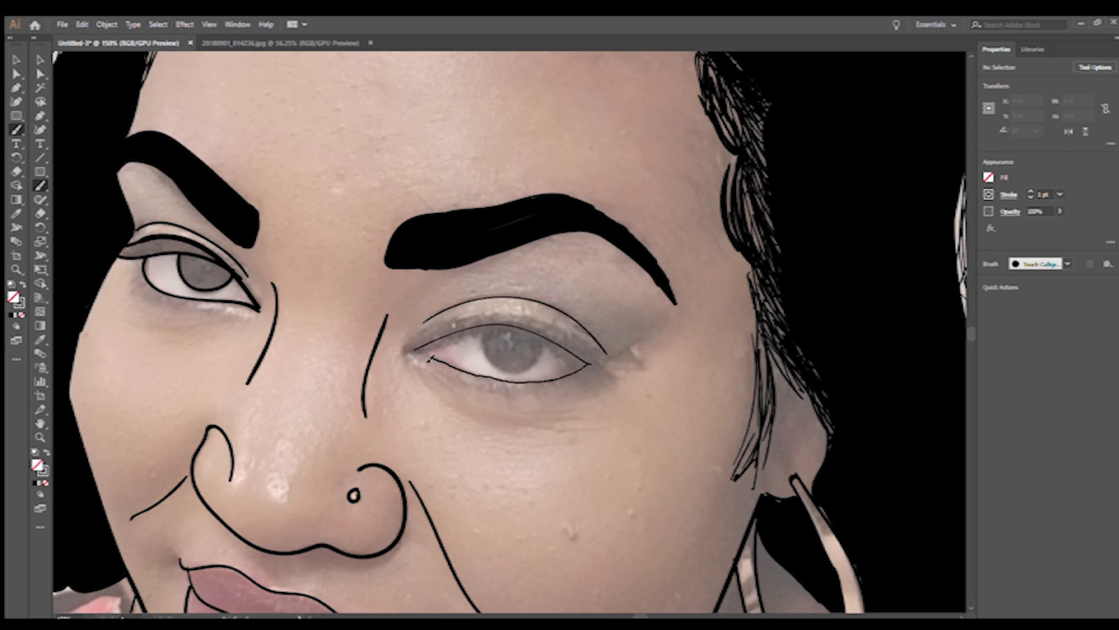
left_click_drag(413, 350, 586, 377)
key("ctrl+z")
key("ctrl+z")
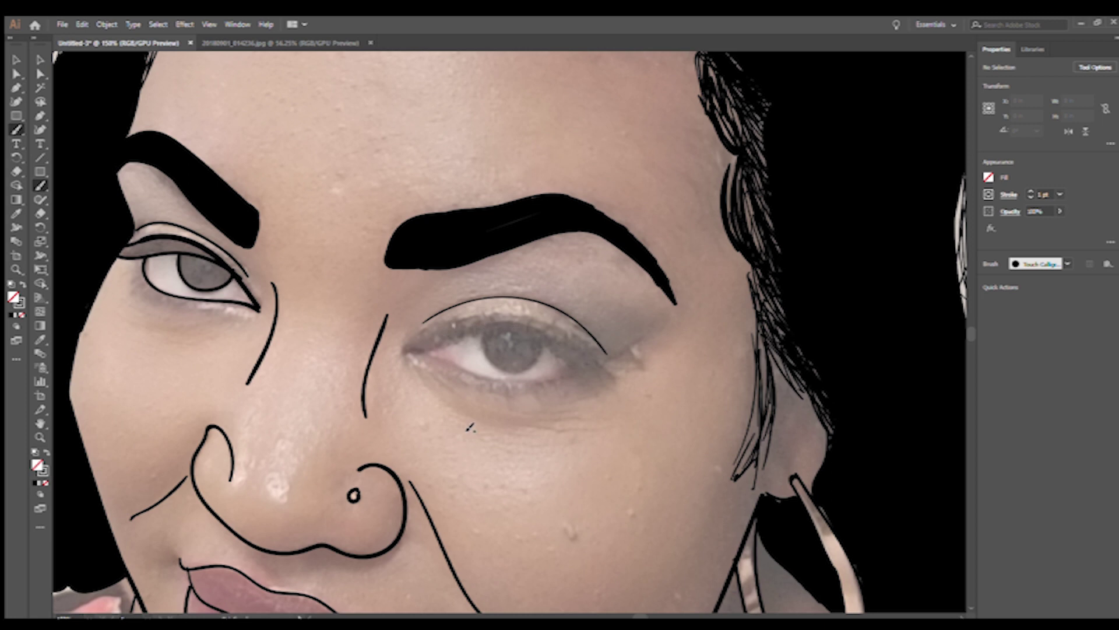
mouse_move(425, 357)
left_mouse_down()
mouse_move(575, 368)
mouse_move(421, 356)
left_mouse_up()
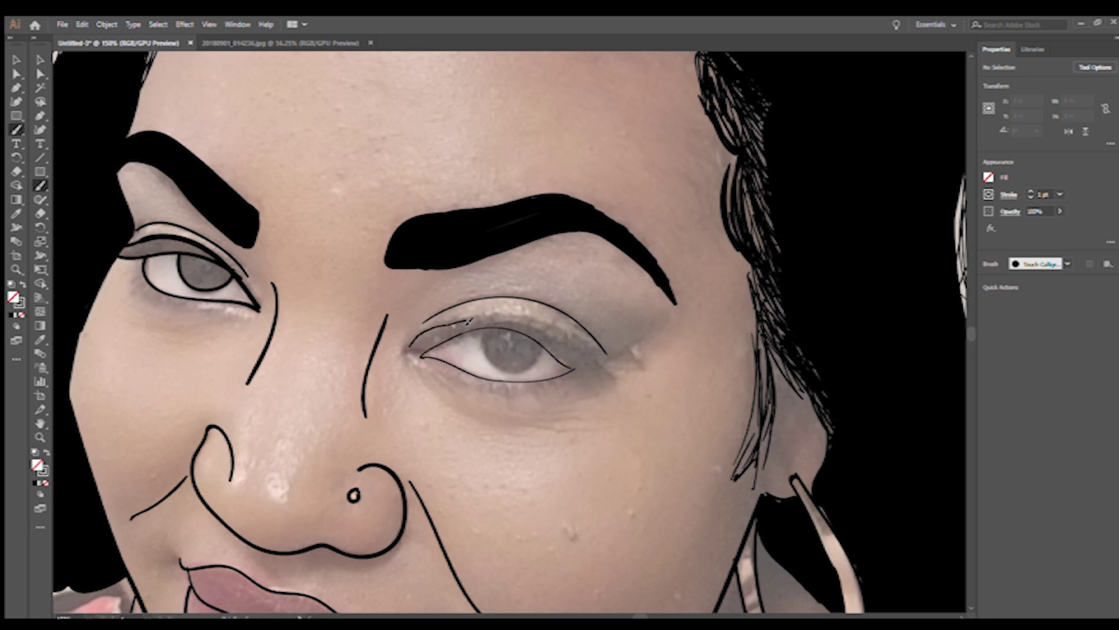
mouse_move(409, 348)
left_mouse_down()
mouse_move(641, 342)
mouse_move(567, 378)
left_mouse_up()
key("ctrl+z")
key("ctrl+z")
mouse_move(498, 320)
left_mouse_down()
mouse_move(572, 364)
mouse_move(542, 334)
mouse_move(565, 332)
mouse_move(551, 341)
mouse_move(528, 326)
left_mouse_up()
Paint eyelashes along the right-hand eye's upper lid, undoing the lower lashes
mouse_move(444, 331)
left_mouse_down()
mouse_move(432, 337)
mouse_move(435, 326)
mouse_move(503, 332)
left_mouse_up()
mouse_move(508, 316)
left_mouse_down()
mouse_move(513, 335)
mouse_move(528, 318)
mouse_move(539, 322)
left_mouse_up()
mouse_move(483, 336)
left_mouse_down()
mouse_move(473, 317)
mouse_move(486, 314)
left_mouse_up()
left_click_drag(569, 352, 586, 367)
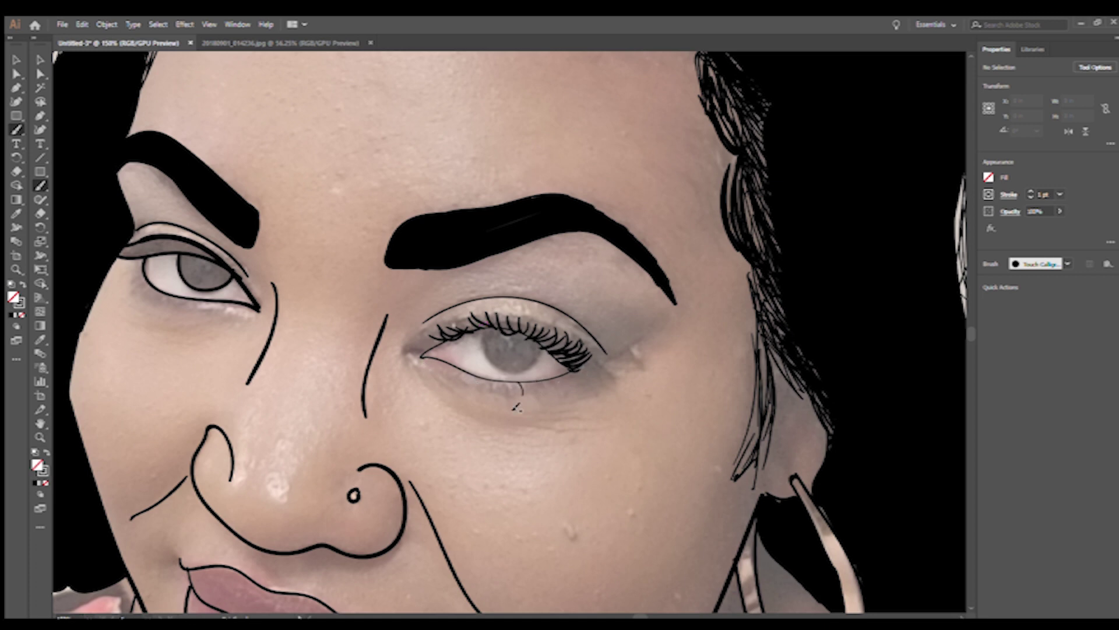
mouse_move(524, 383)
left_mouse_down()
mouse_move(518, 394)
mouse_move(527, 387)
left_mouse_up()
key("ctrl+z")
key("ctrl+z")
key("ctrl+z")
Erase both eyes' lashes and lower lines, then draw a thin lid and iris on the right-hand eye
left_click_drag(428, 500, 437, 498)
left_click(16, 171)
left_click_drag(575, 349, 425, 352)
left_click_drag(251, 303, 150, 257)
key("b")
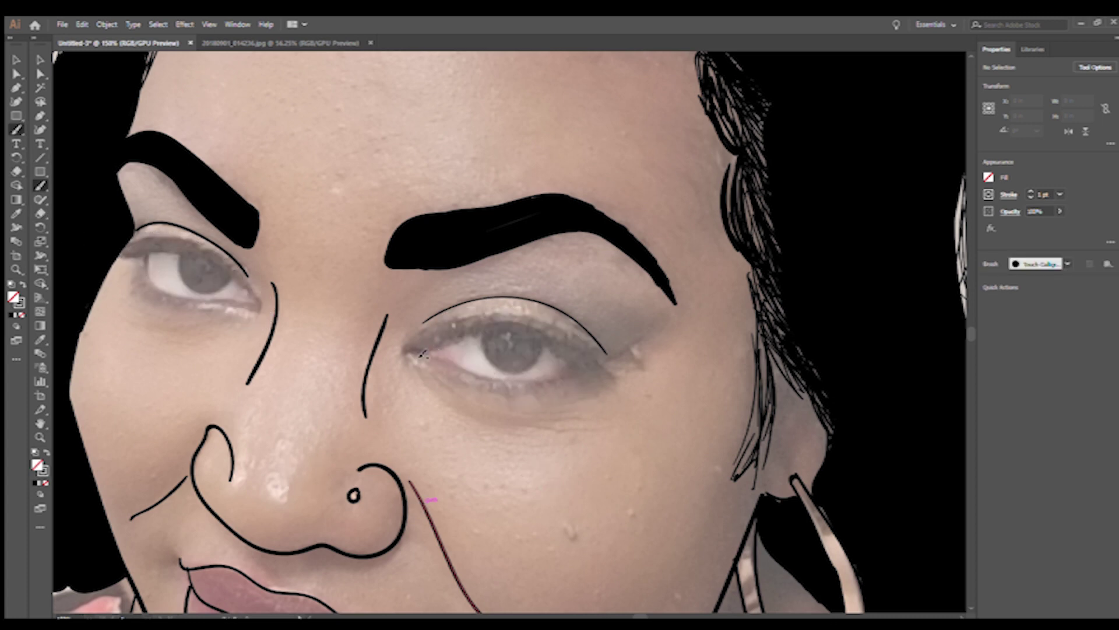
mouse_move(413, 350)
left_mouse_down()
mouse_move(486, 329)
mouse_move(601, 359)
left_mouse_up()
mouse_move(436, 354)
left_mouse_down()
mouse_move(586, 373)
mouse_move(598, 363)
mouse_move(537, 339)
mouse_move(496, 378)
left_mouse_up()
mouse_move(488, 328)
left_mouse_down()
mouse_move(485, 359)
mouse_move(528, 335)
left_mouse_up()
Draw a thin upper lid and iris outline on the left-hand eye
mouse_move(132, 241)
left_mouse_down()
mouse_move(185, 239)
mouse_move(247, 290)
mouse_move(145, 255)
mouse_move(247, 292)
left_mouse_up()
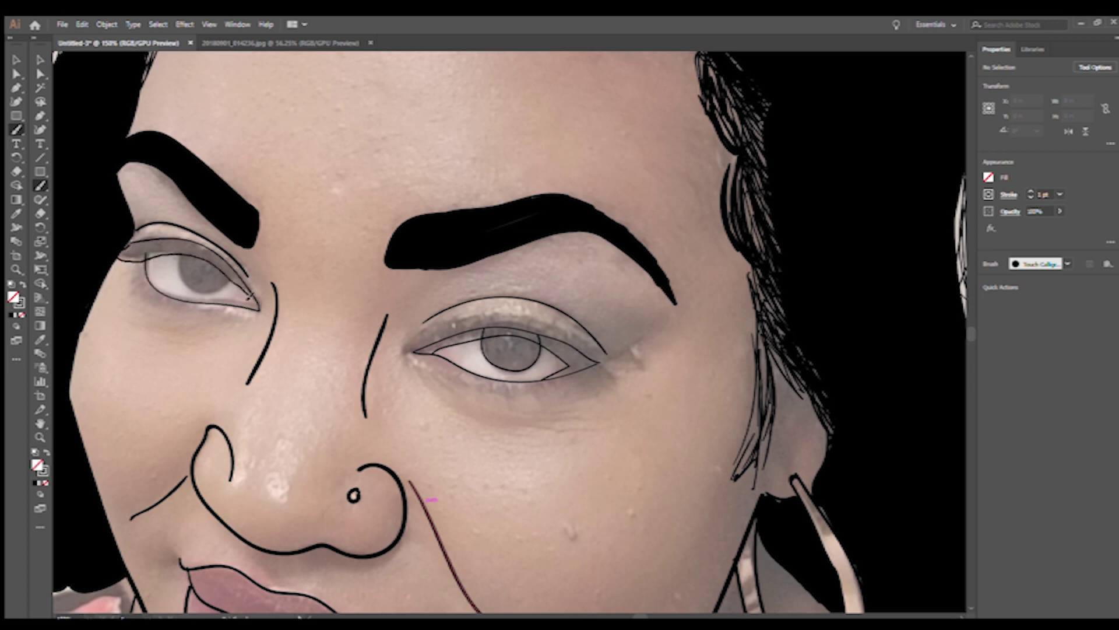
left_click_drag(181, 251, 231, 279)
key("ctrl+z")
left_click_drag(182, 249, 228, 280)
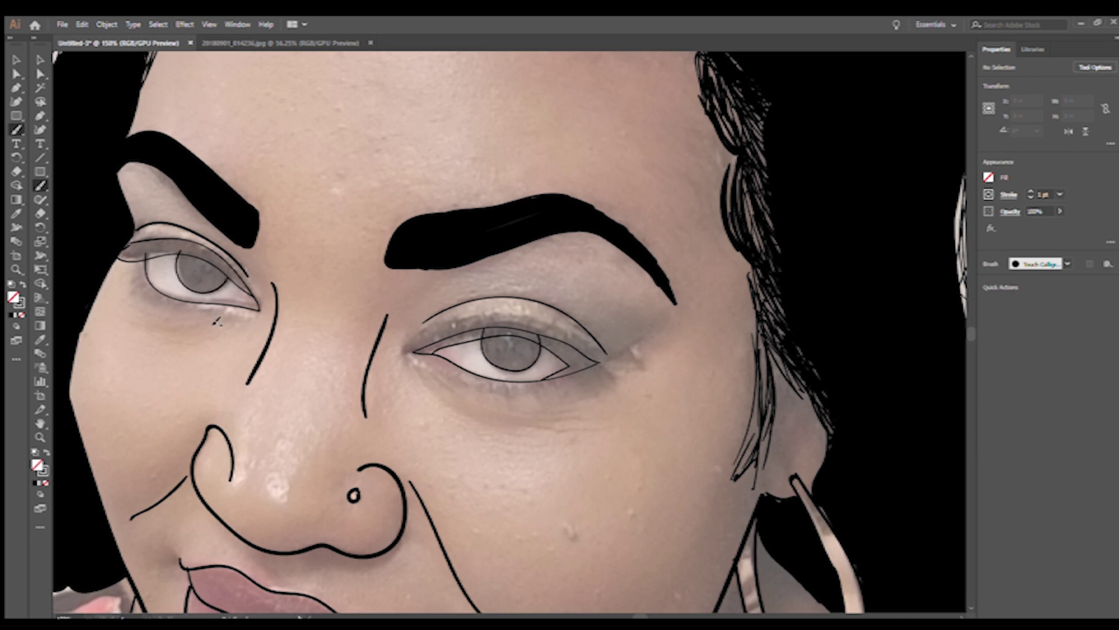
Trim the right-hand eye's outline and circle its iris with upper and lower arcs
key("shift+e")
left_click_drag(482, 332, 496, 338)
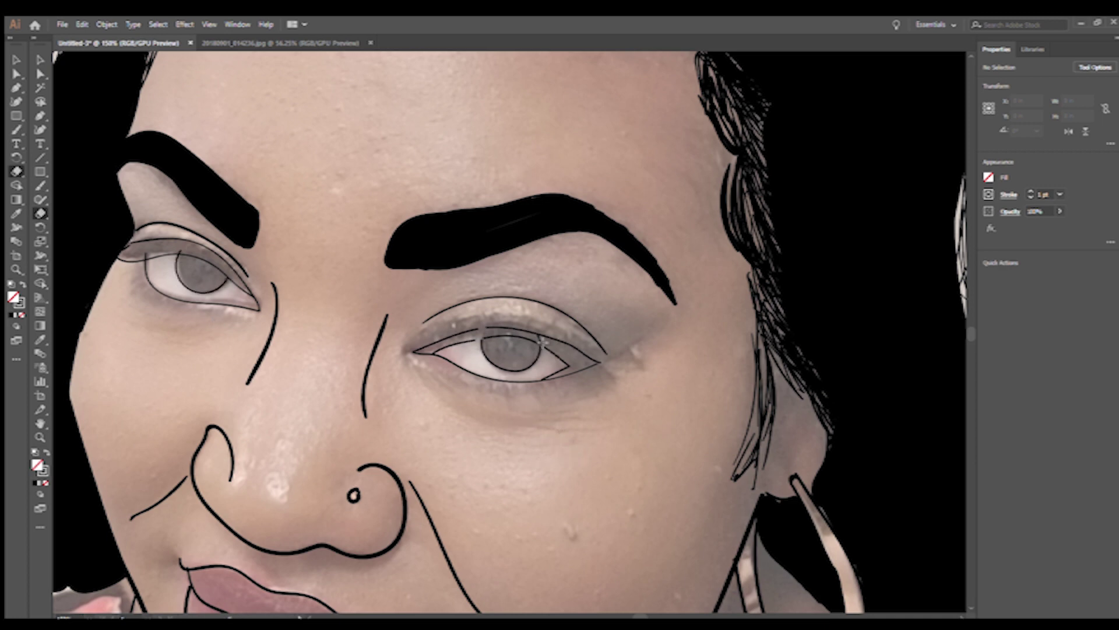
left_click_drag(545, 378, 568, 366)
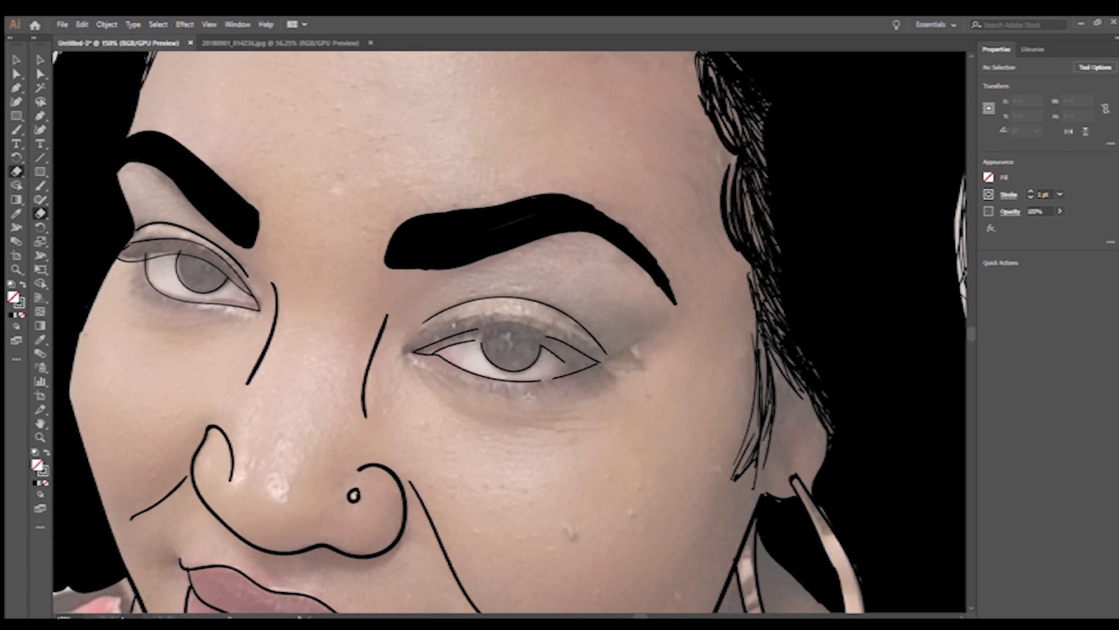
key("b")
left_click_drag(482, 343, 554, 372)
left_click_drag(492, 324, 548, 338)
Erase stray iris and inner-lid strokes, then redraw the right-hand upper lid and iris edge
key("shift+e")
left_click_drag(443, 353, 481, 352)
mouse_move(412, 352)
left_mouse_down()
mouse_move(603, 351)
mouse_move(443, 358)
mouse_move(478, 337)
mouse_move(574, 364)
mouse_move(427, 352)
left_mouse_up()
key("b")
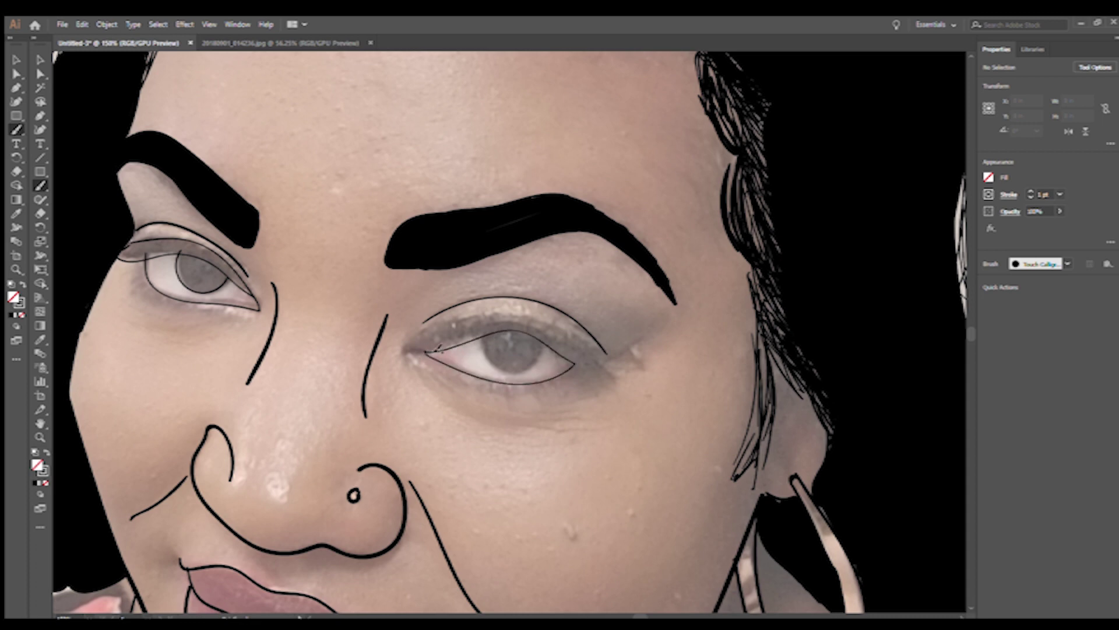
mouse_move(426, 352)
left_mouse_down()
mouse_move(492, 330)
mouse_move(575, 365)
left_mouse_up()
key("ctrl+z")
left_click_drag(574, 362, 498, 327)
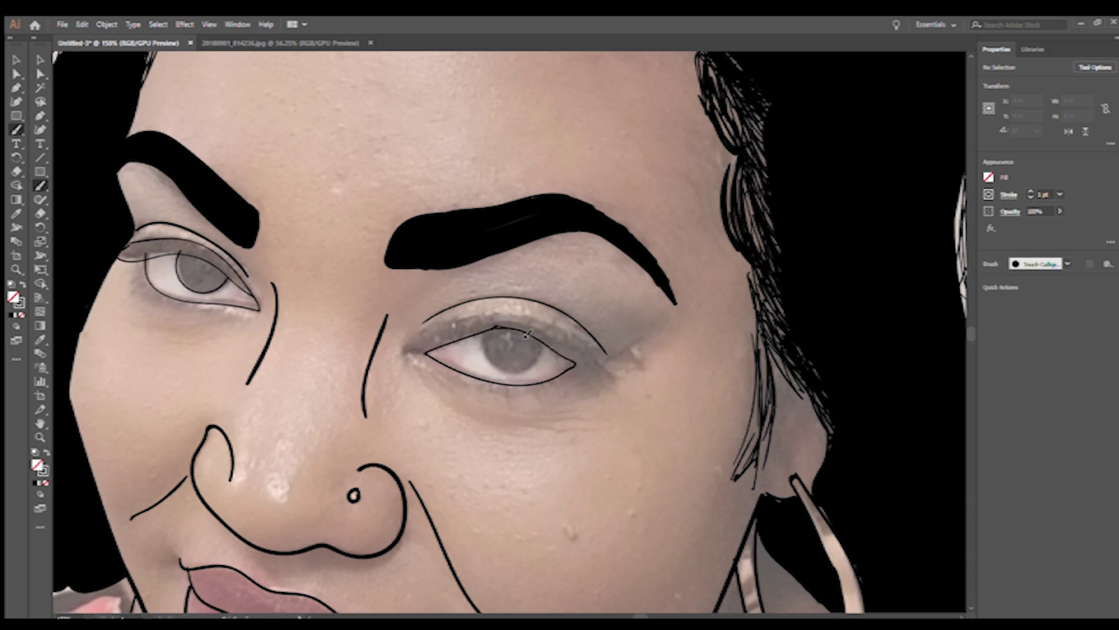
left_click(17, 170)
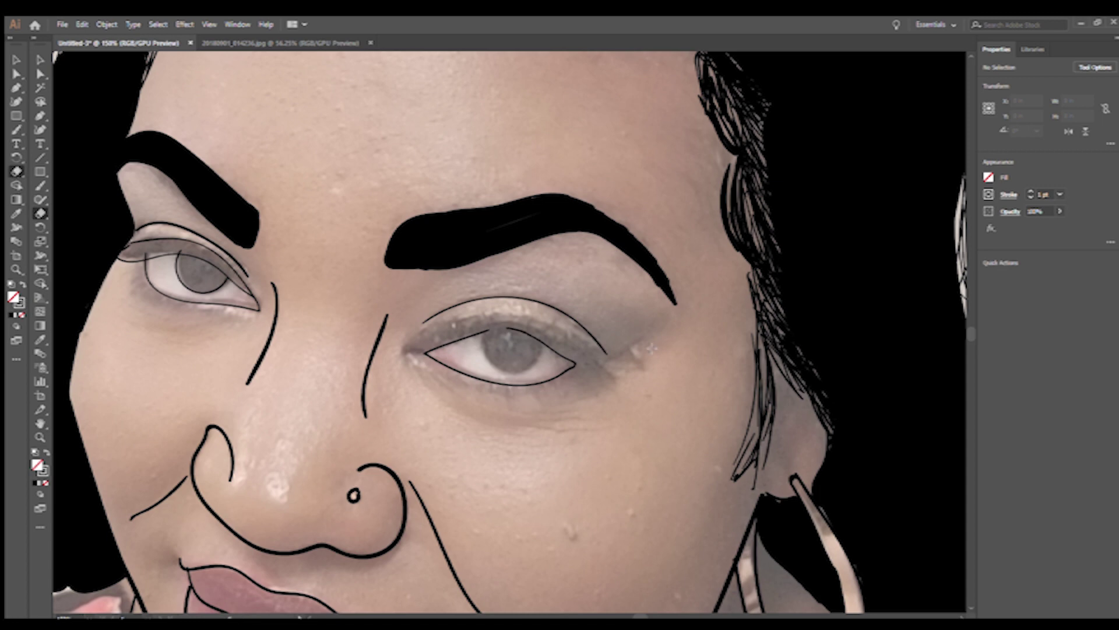
key("b")
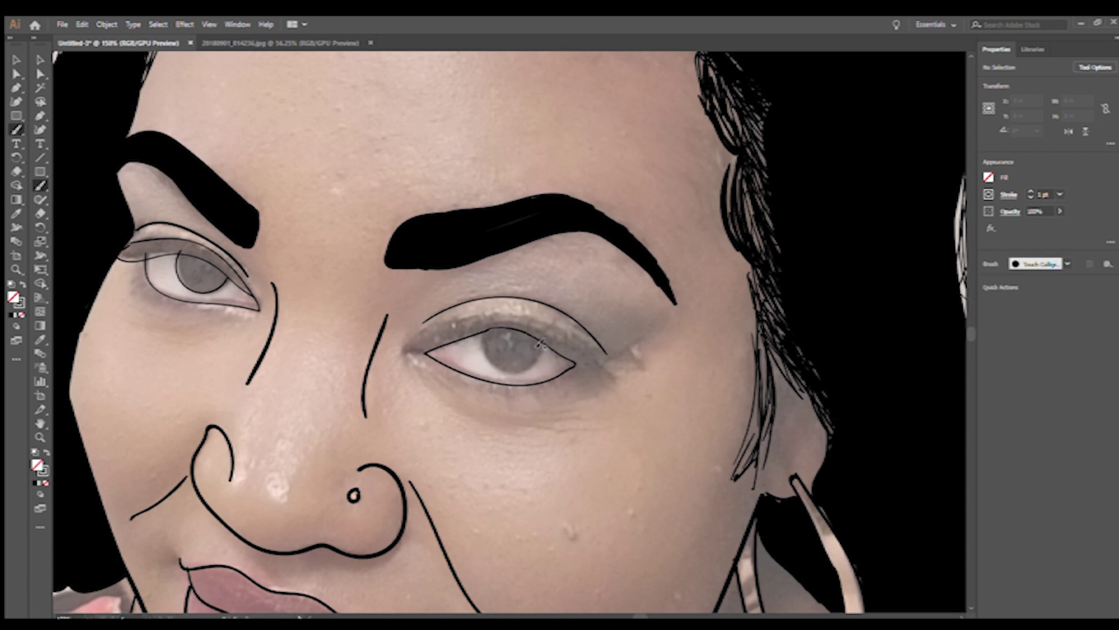
mouse_move(484, 335)
left_mouse_down()
mouse_move(541, 341)
mouse_move(490, 365)
mouse_move(541, 341)
left_mouse_up()
key("ctrl+z")
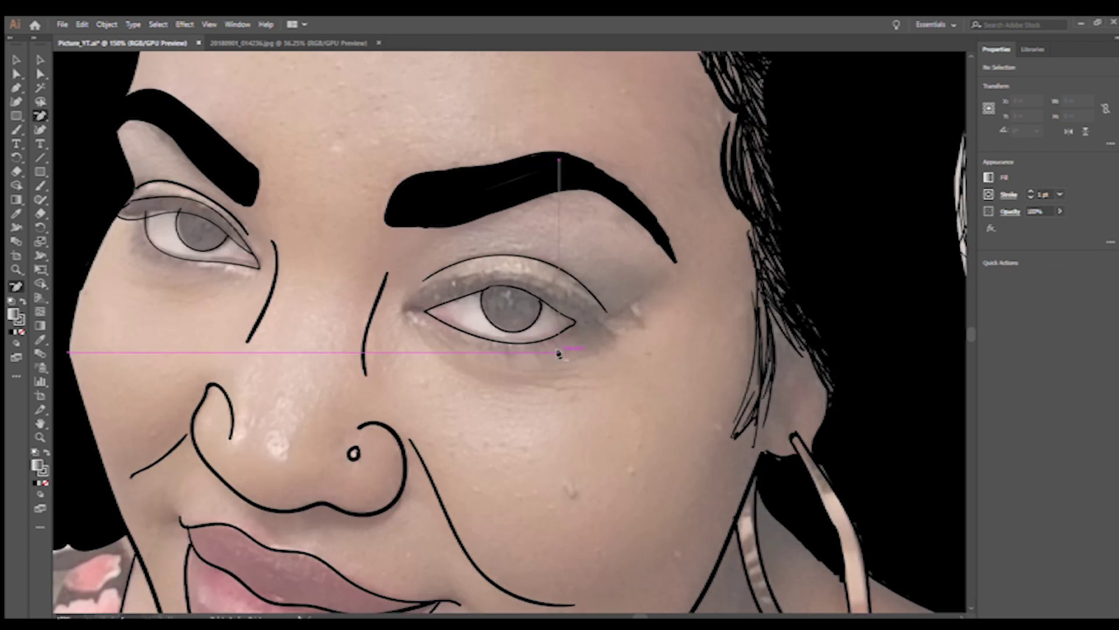
Zoom out to the whole portrait and test-erase the hair top, then undo it
key("ctrl+0")
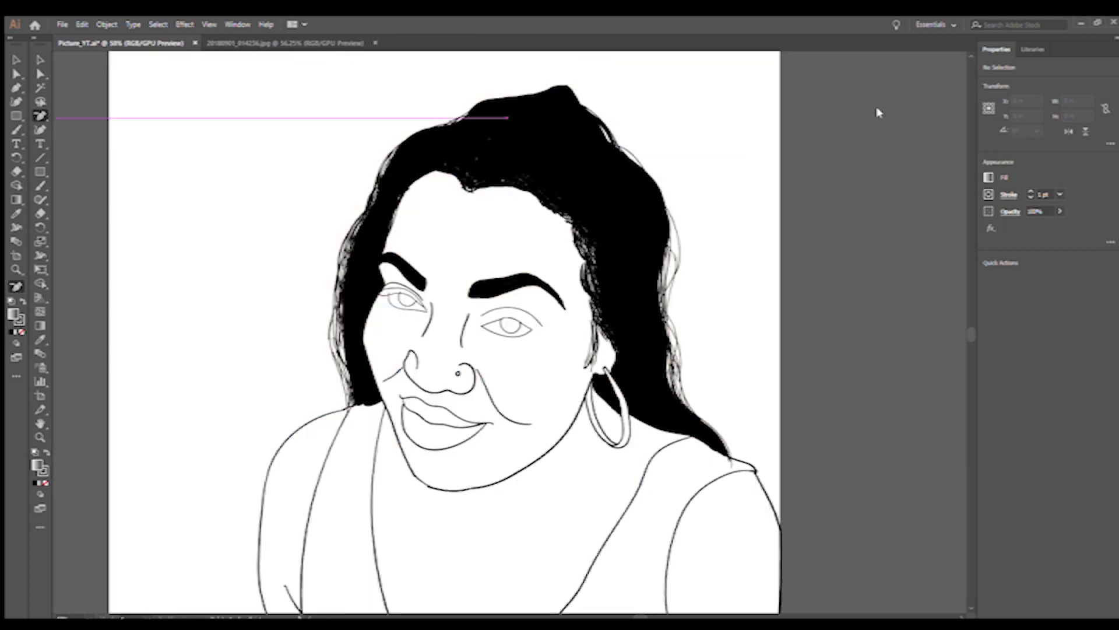
key("shift+e")
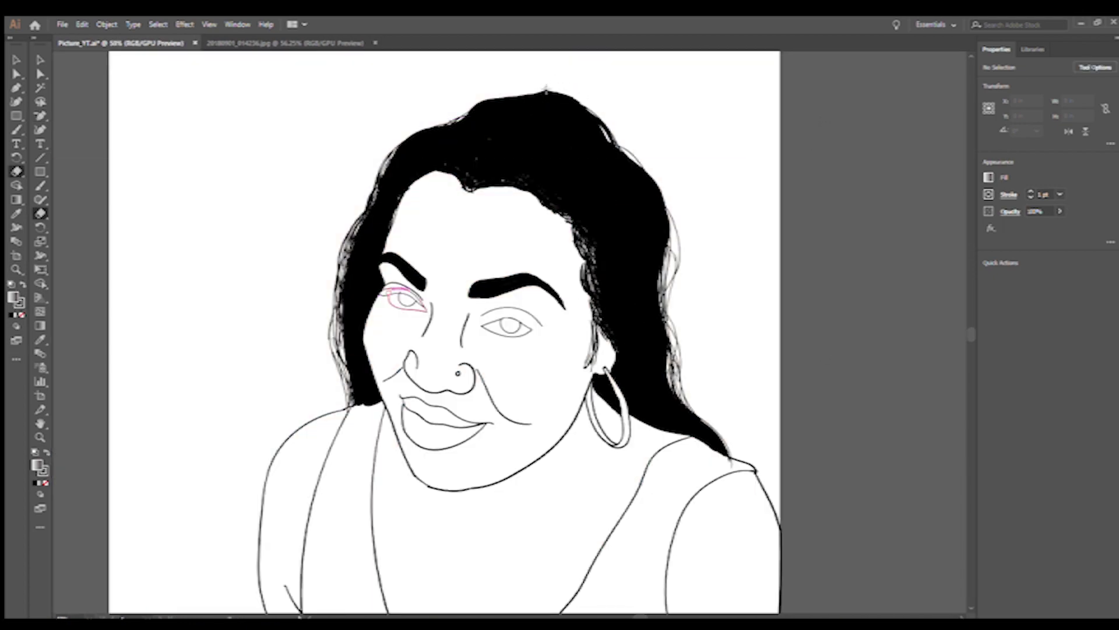
left_click_drag(586, 93, 514, 102)
key("ctrl+z")
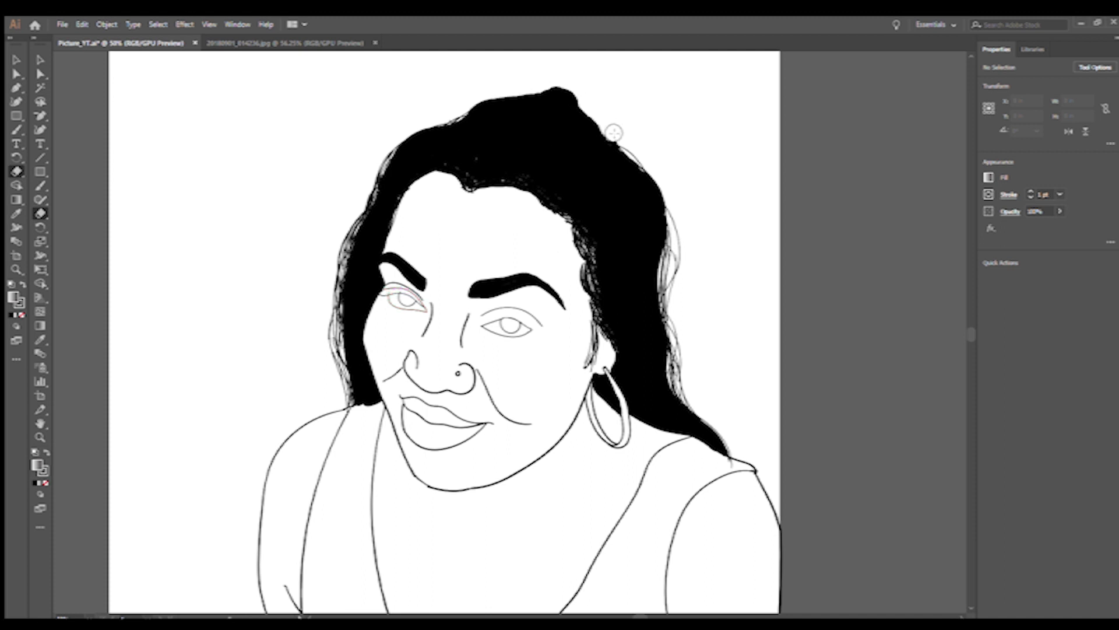
Paint over the ragged top-right hair strands with the Paintbrush, fill set to None
key("b")
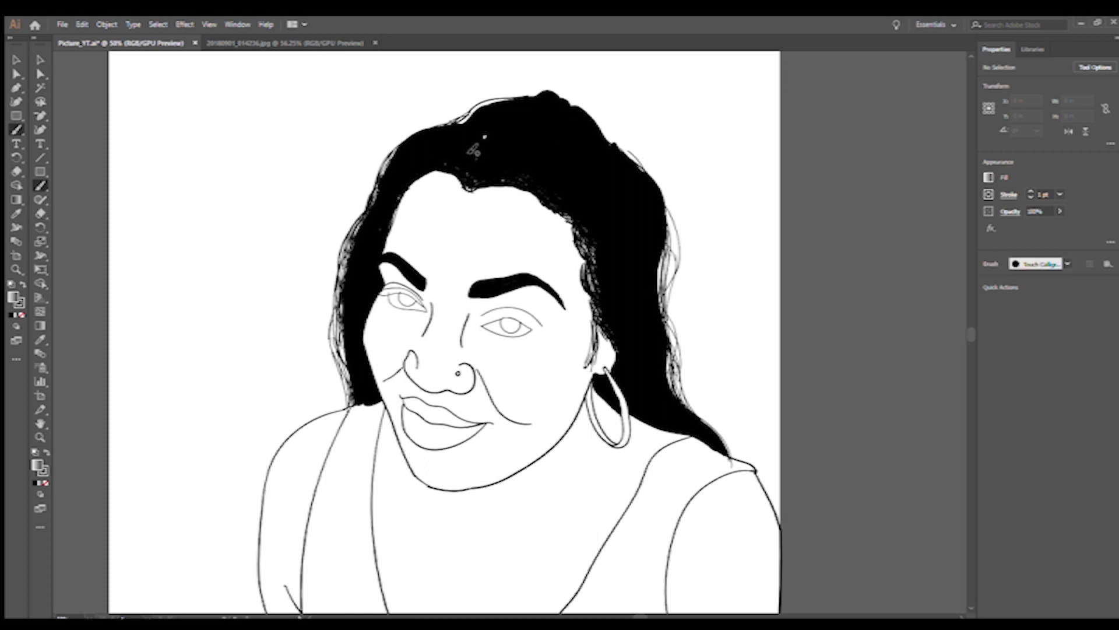
key("slash")
left_click_drag(481, 111, 645, 172)
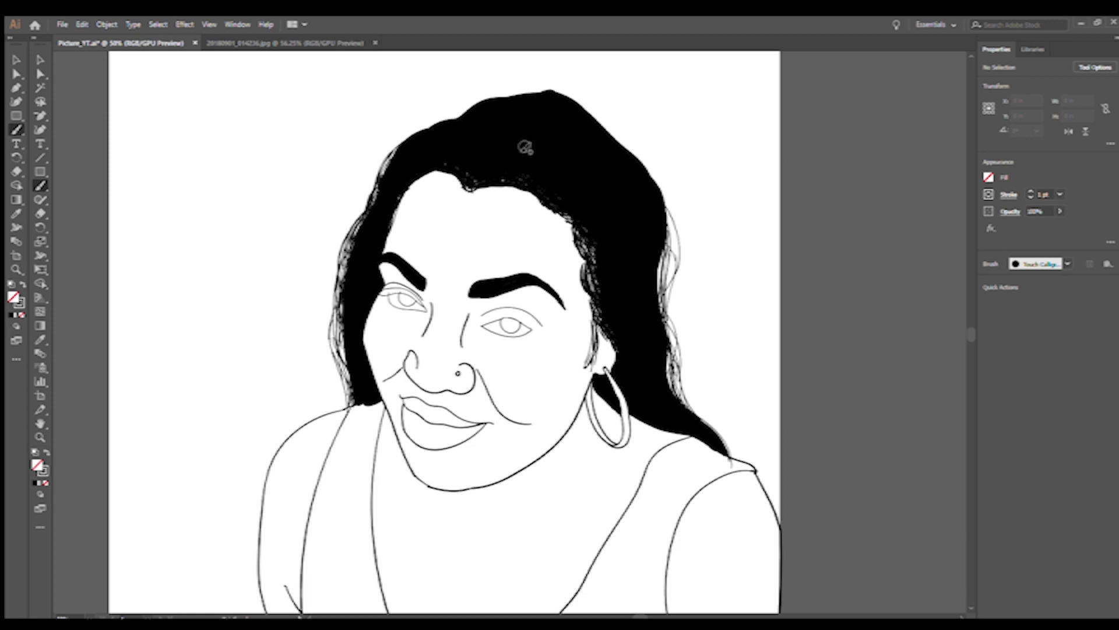
key("shift+b")
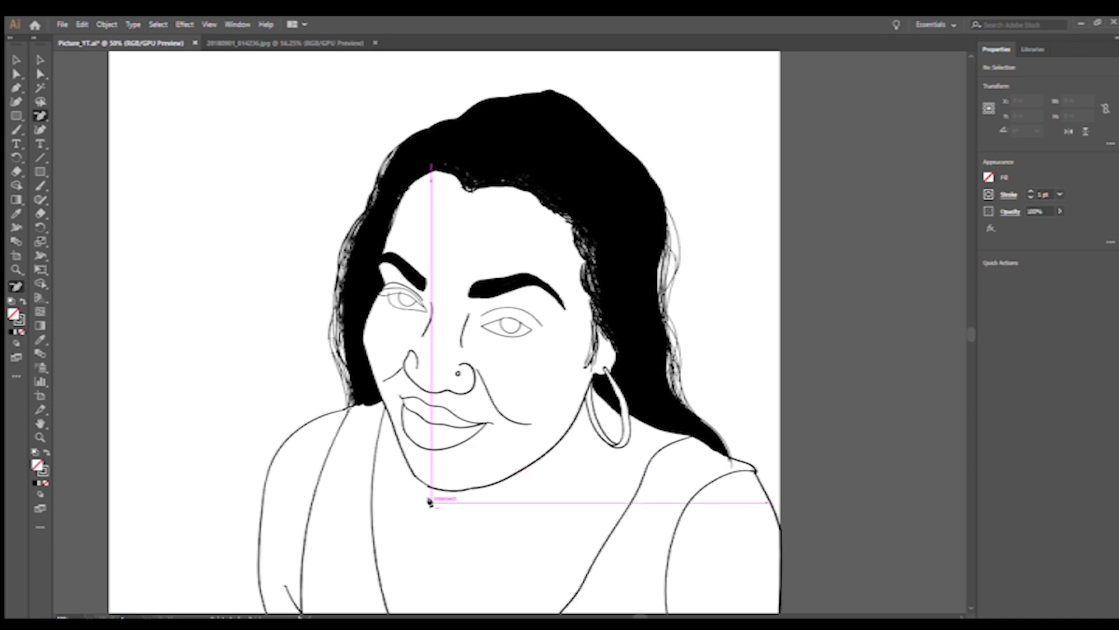
key("b")
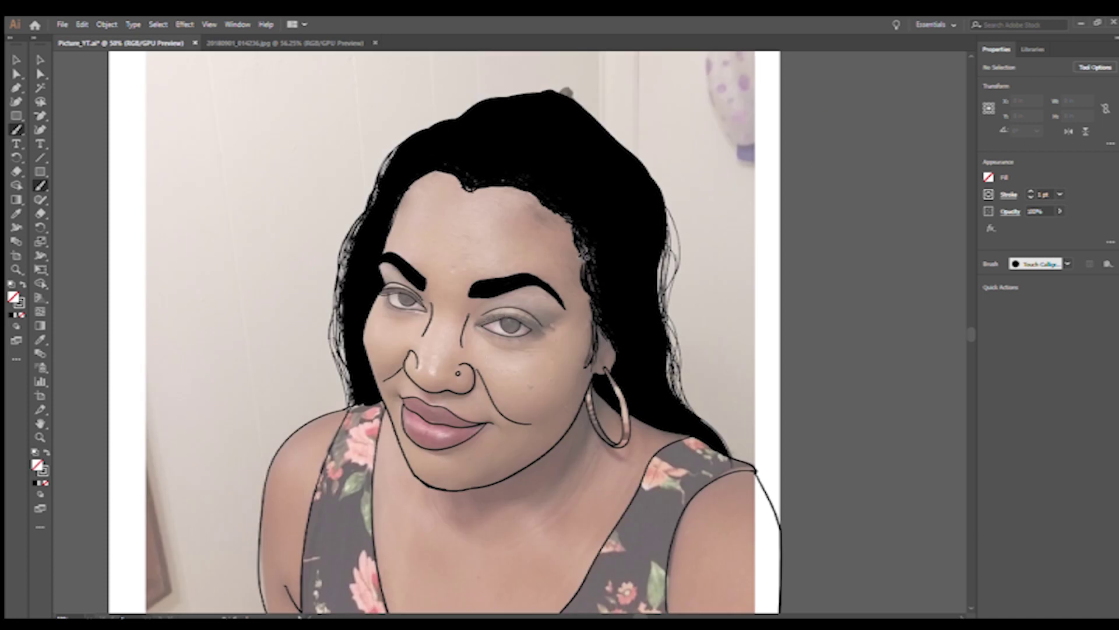
Brush short strokes along the right eye's lower edge and the forehead hairline, then zoom out
left_click_drag(545, 330, 524, 333)
left_click_drag(453, 173, 470, 178)
key("shift+e")
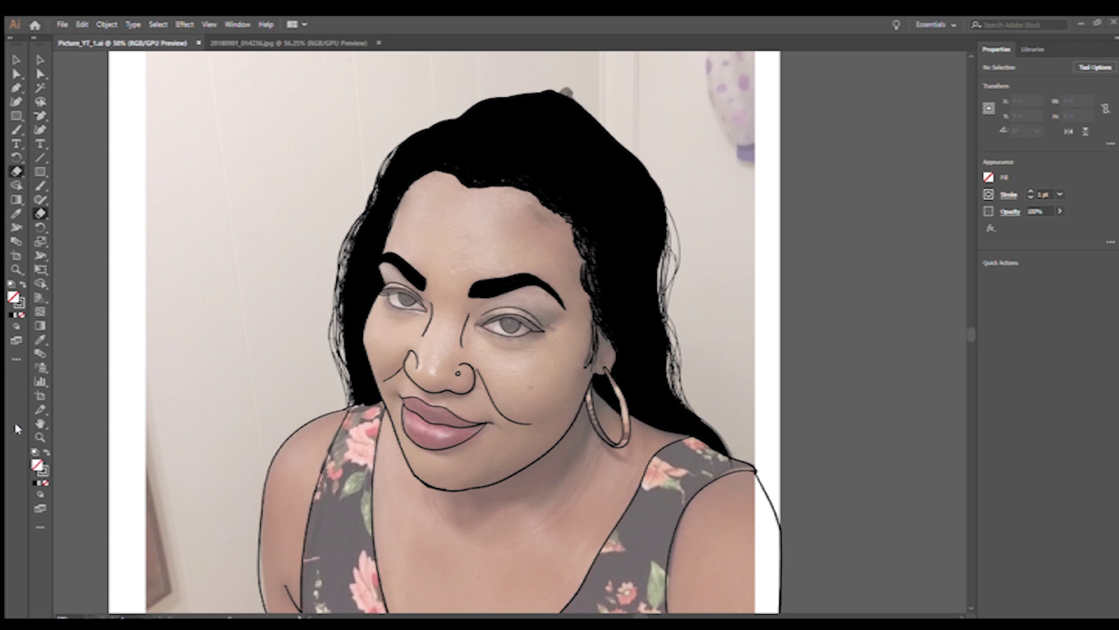
key("ctrl+minus")
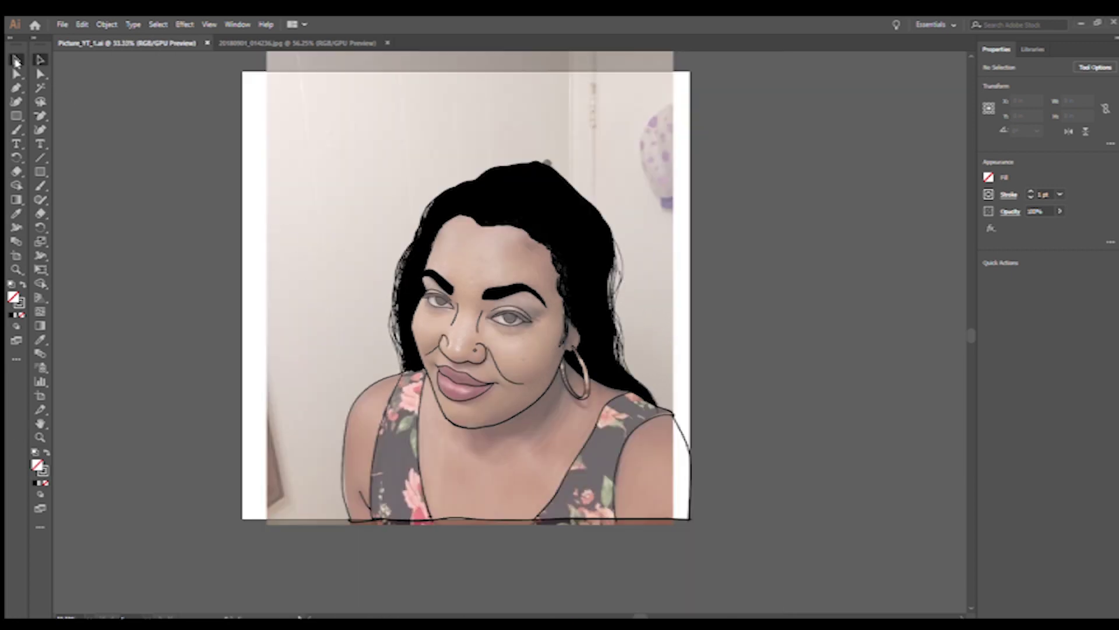
Group all the line art together and deselect it
key("ctrl+a")
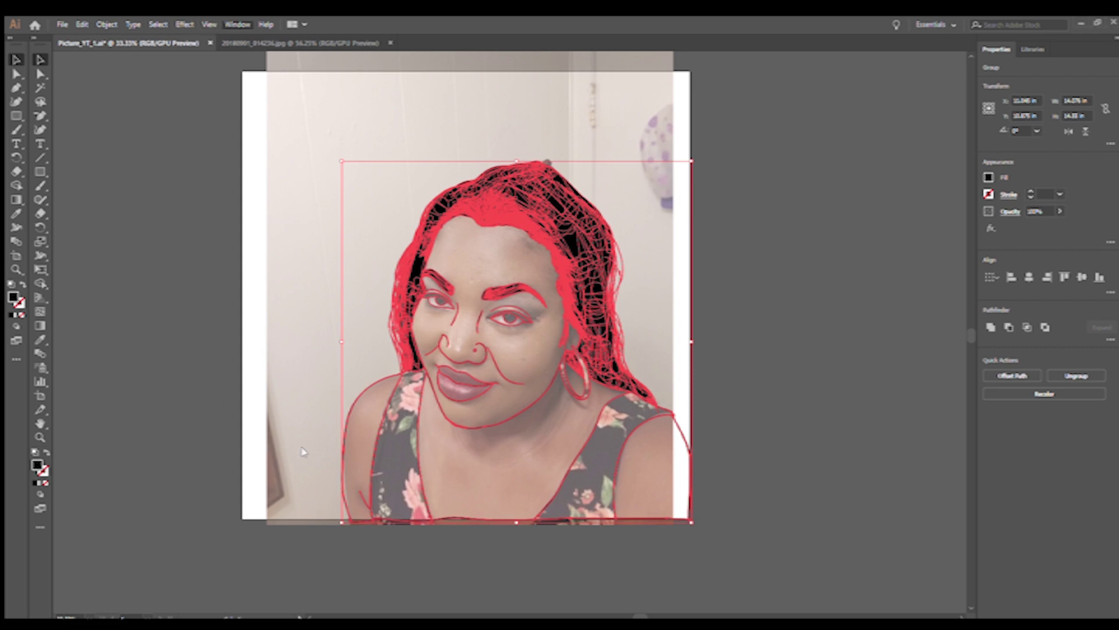
key("ctrl+g")
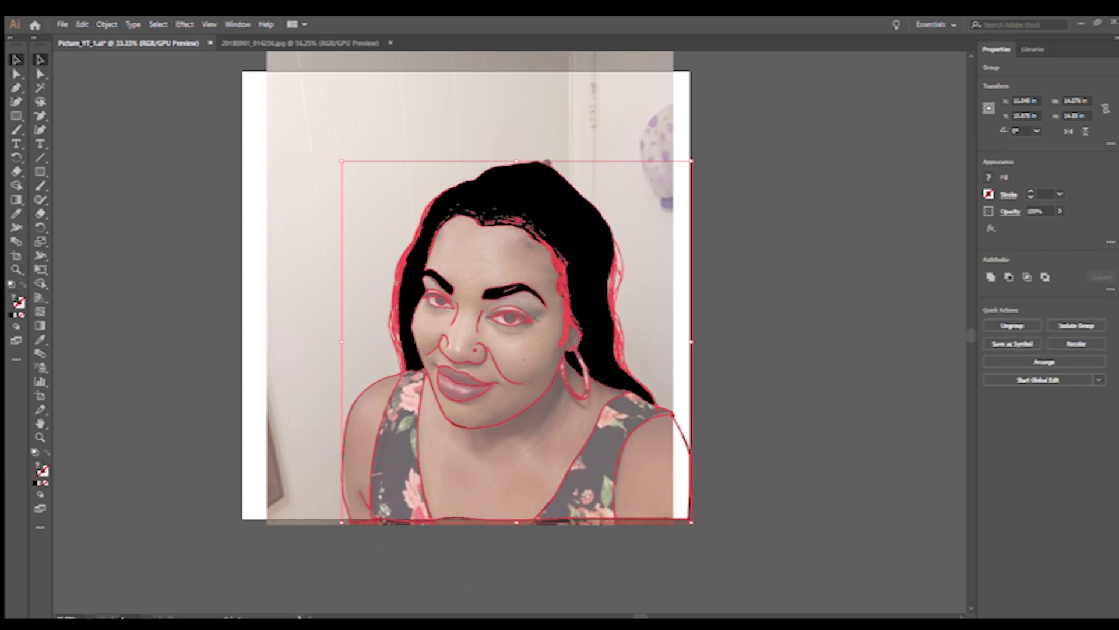
left_click(910, 192)
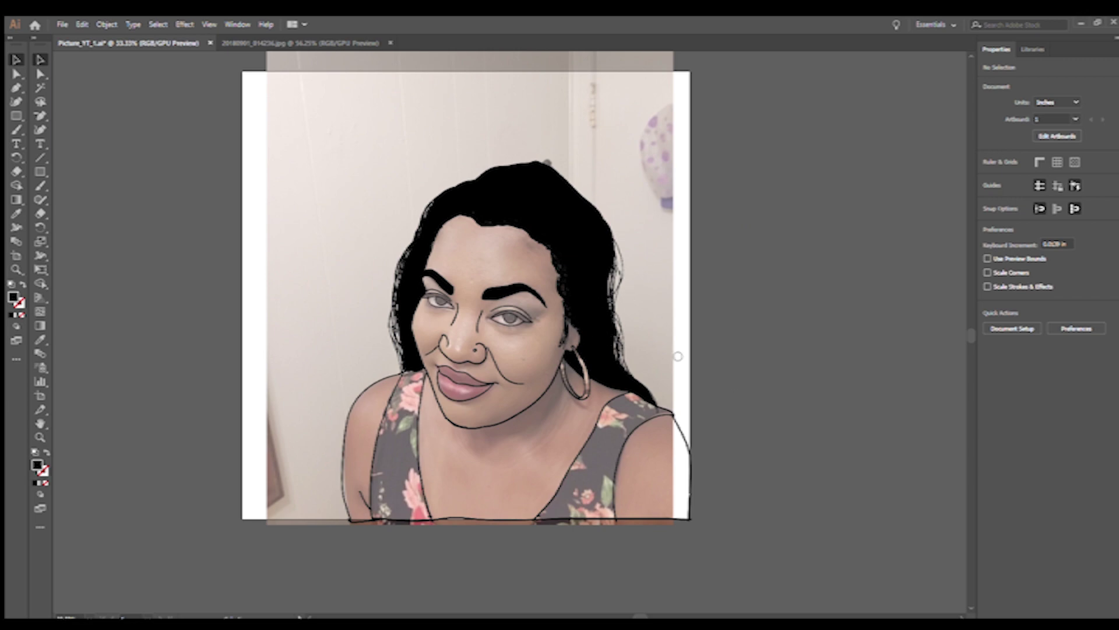
Draw a brown skin-tone rectangle covering the whole portrait
left_click(478, 327)
key("m")
mouse_move(284, 90)
left_mouse_down()
mouse_move(495, 365)
mouse_move(705, 571)
left_mouse_up()
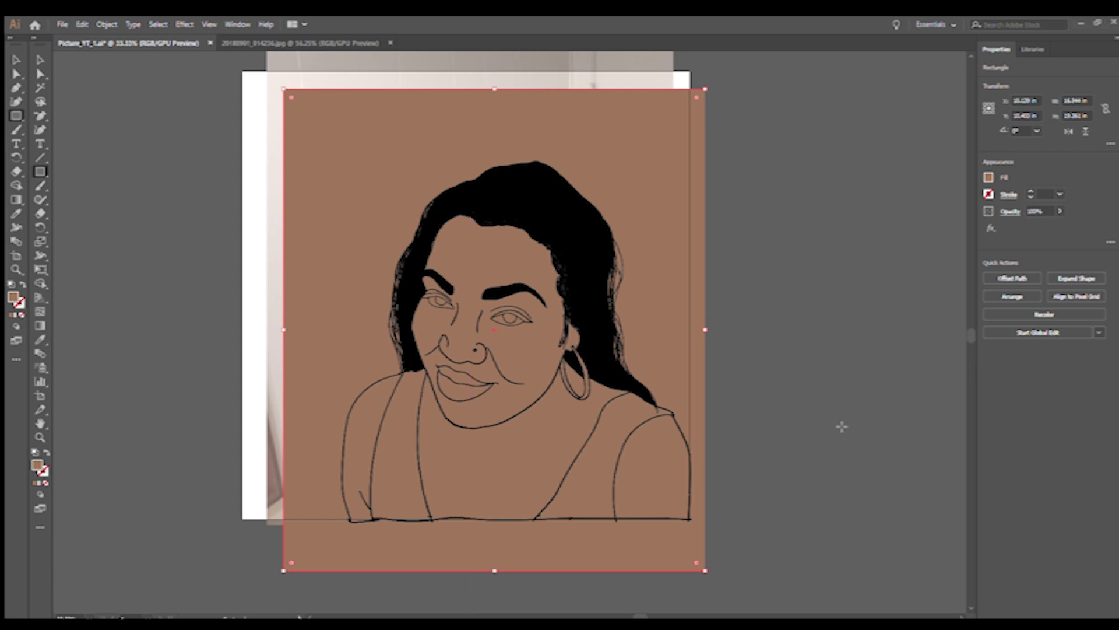
Erase a small cheek patch, toggle the brown rectangle's visibility, and trace the nose outline freehand
left_click(41, 60)
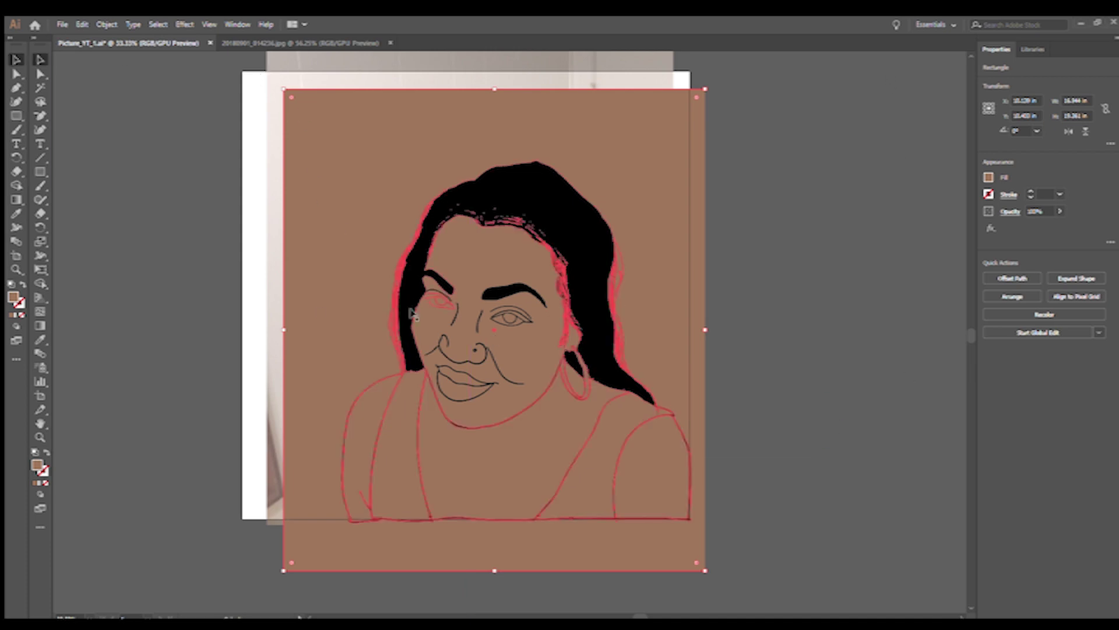
key("shift+e")
left_click_drag(415, 321, 421, 338)
key("ctrl+3")
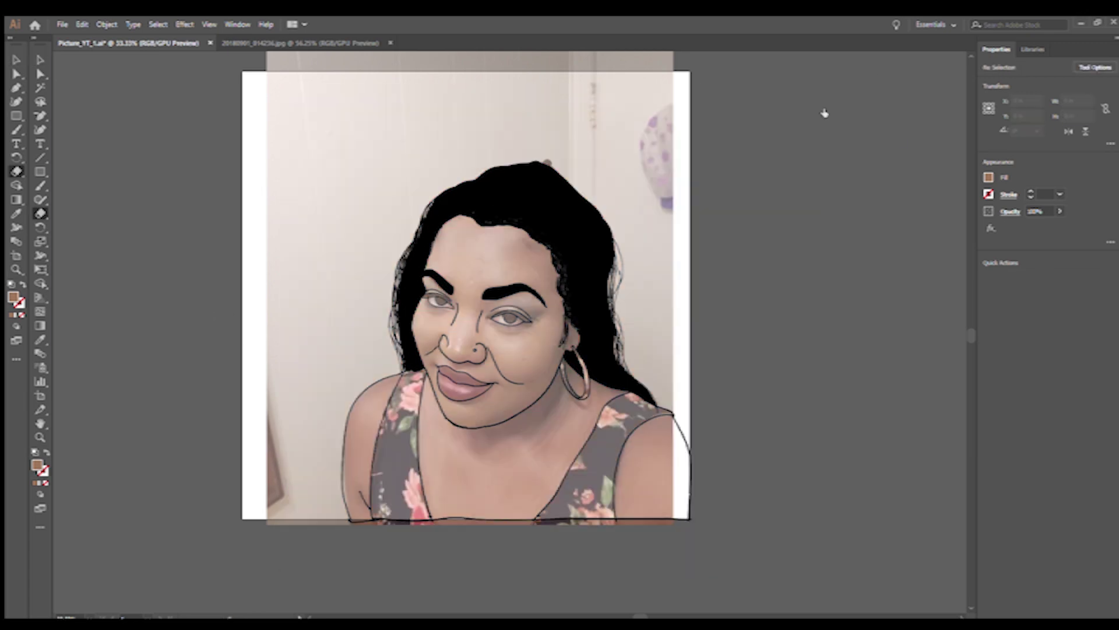
key("ctrl+alt+3")
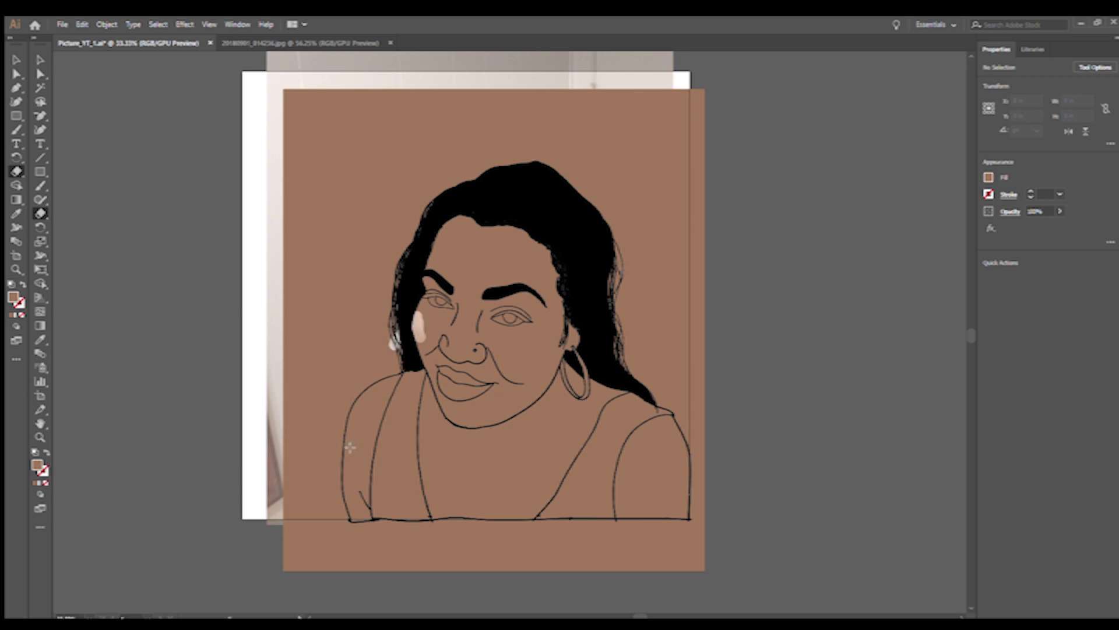
key("ctrl+z")
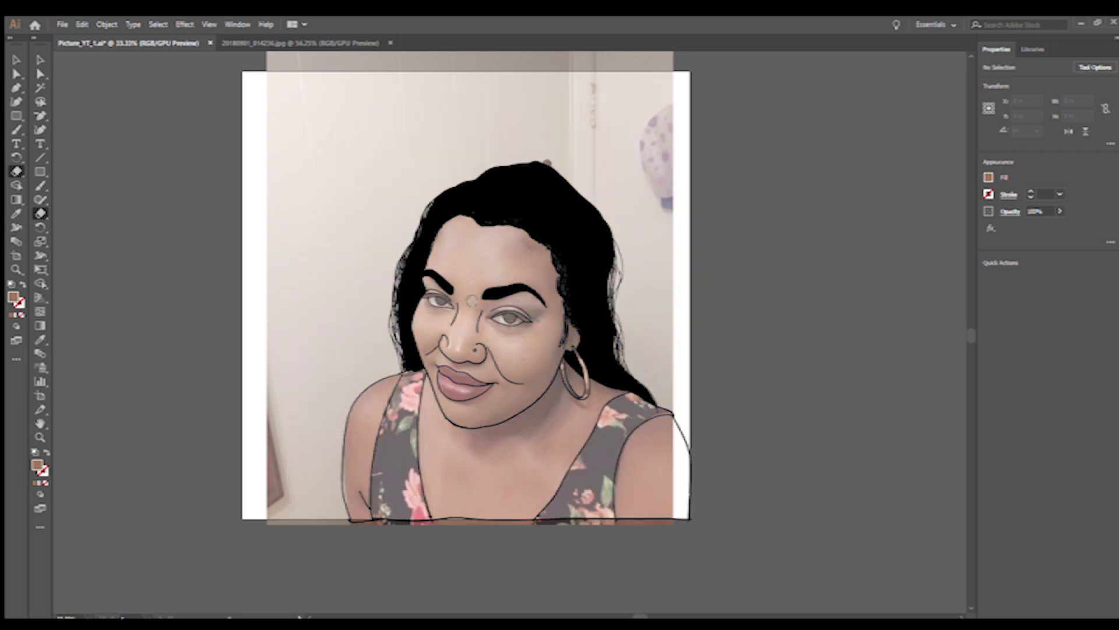
mouse_move(458, 337)
left_mouse_down()
mouse_move(486, 347)
mouse_move(449, 338)
left_mouse_up()
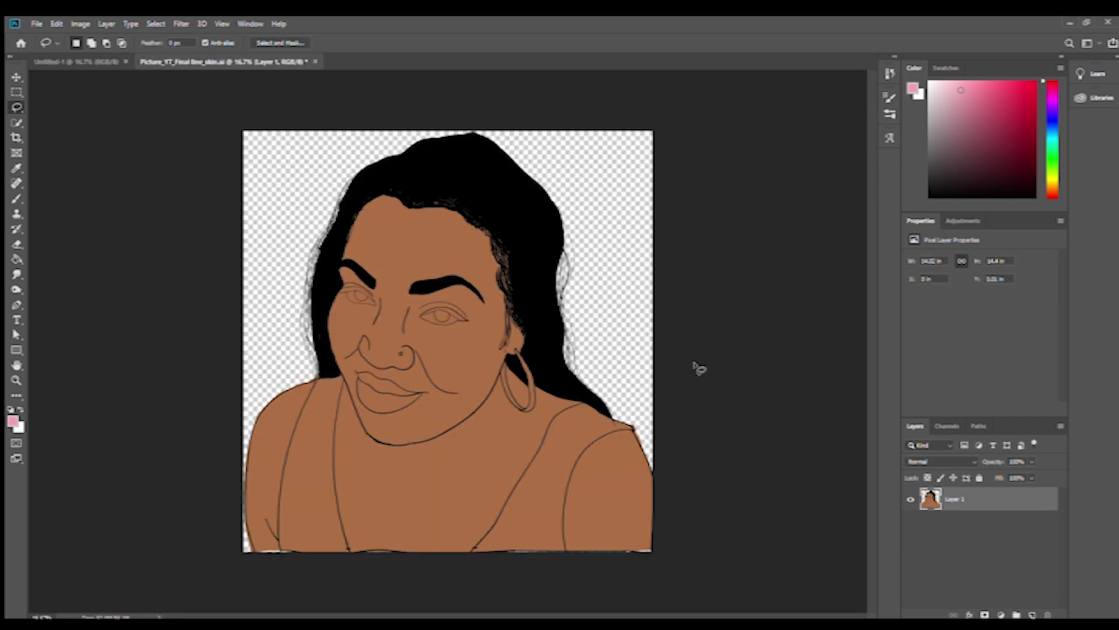
Add a new empty layer, duplicate the portrait layer, and move the empty layer to the bottom
left_click(1033, 614)
left_click_drag(968, 523, 1033, 614)
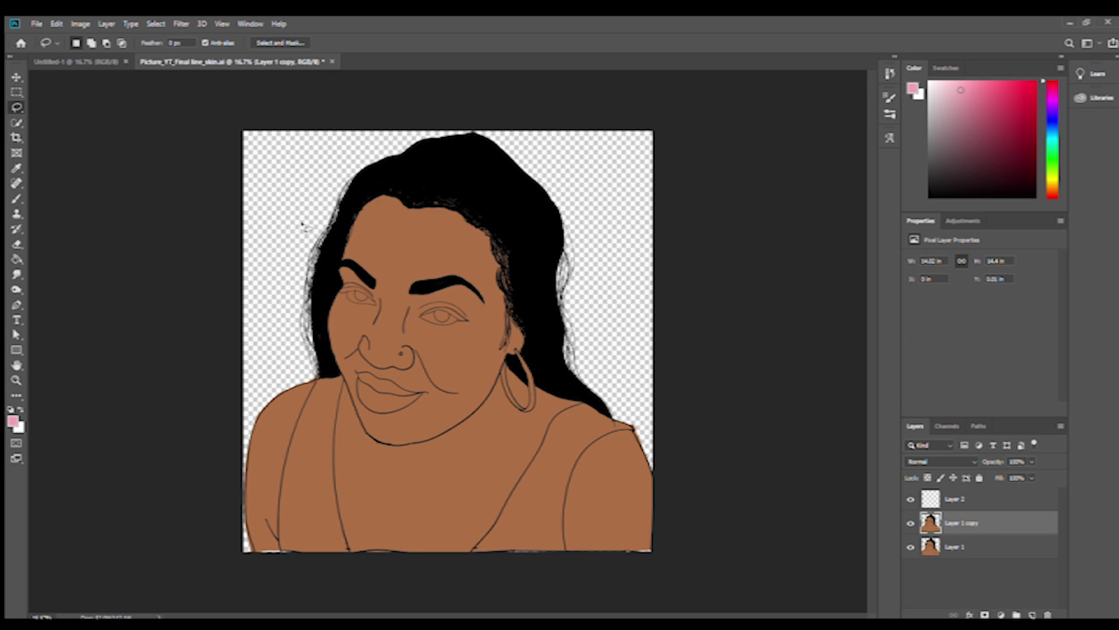
left_click(962, 503)
left_click_drag(956, 500, 955, 565)
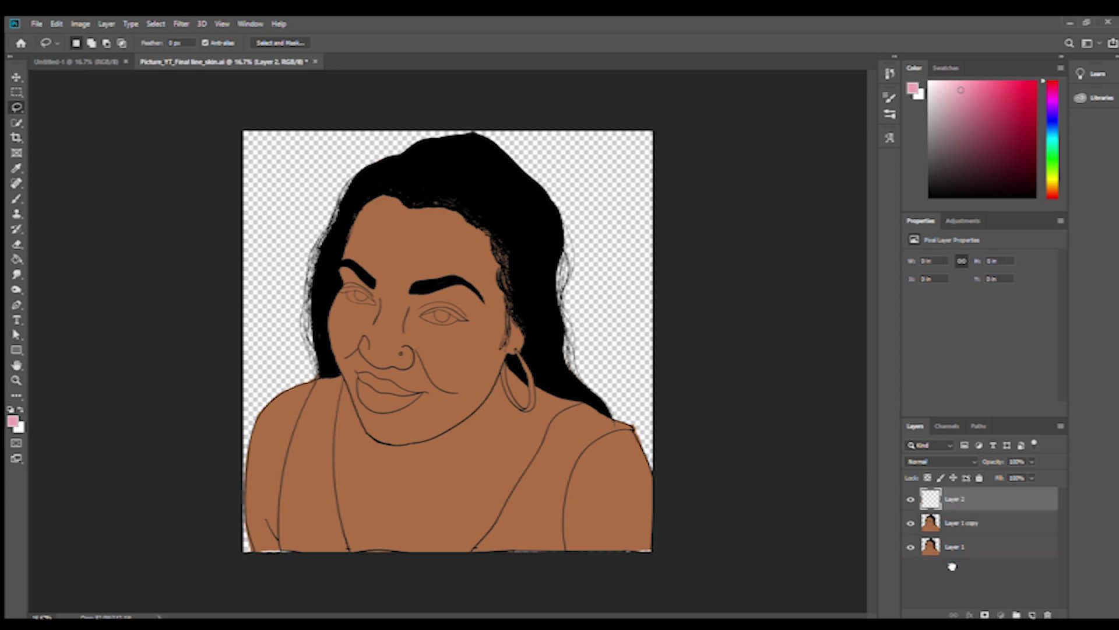
Fill the bottom layer with white using the Paint Bucket
key("x")
key("ctrl+0")
left_click(17, 259)
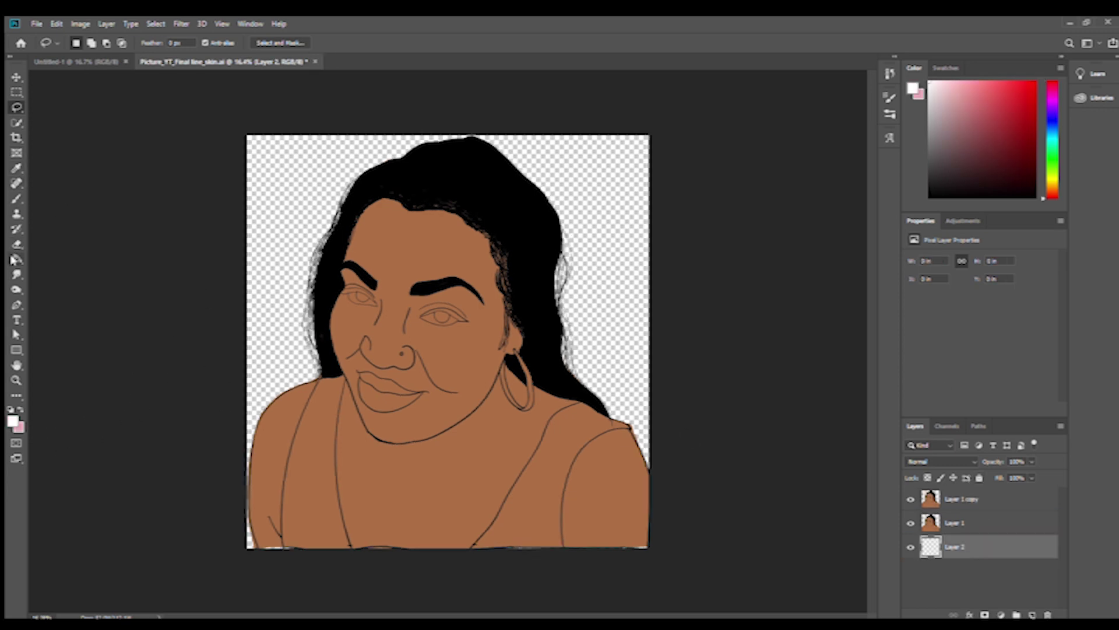
left_click(292, 191)
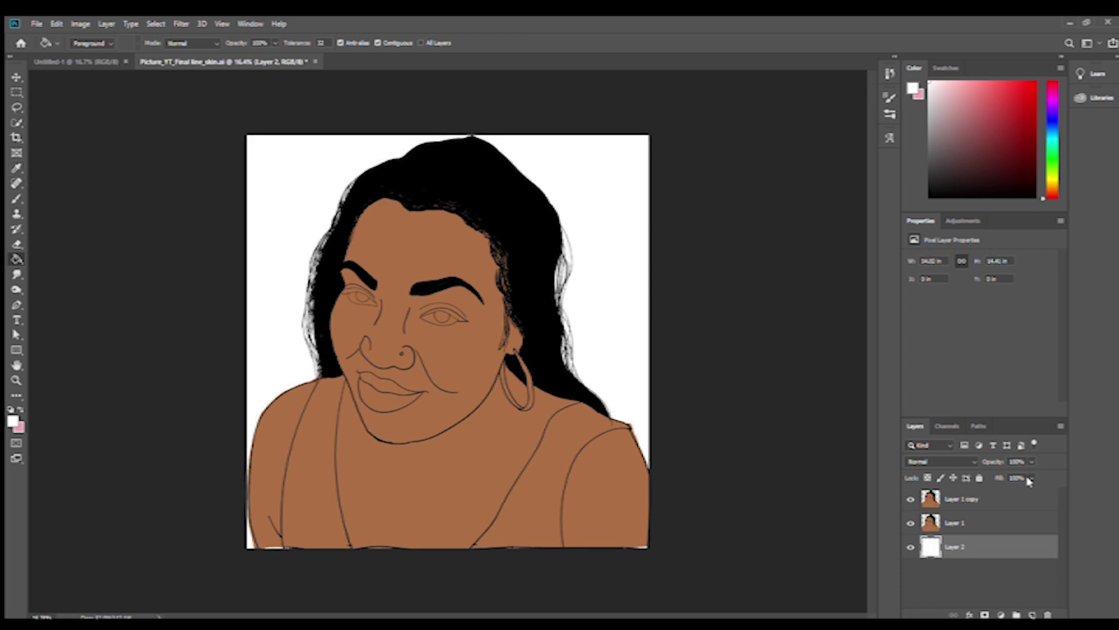
Lock the original portrait and white background layers, then check the duplicate's visibility
left_click(1000, 517, "shift")
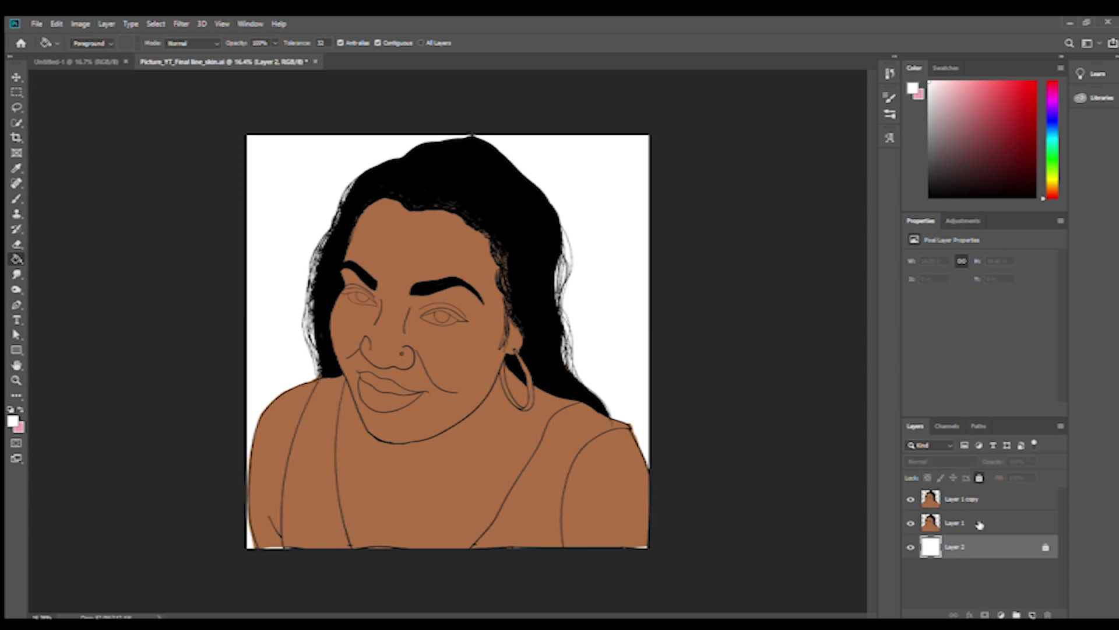
left_click(980, 477)
left_click(975, 502)
left_click(911, 499)
left_click(912, 499)
Choose a dark maroon as the foreground paint colour
left_click(20, 411)
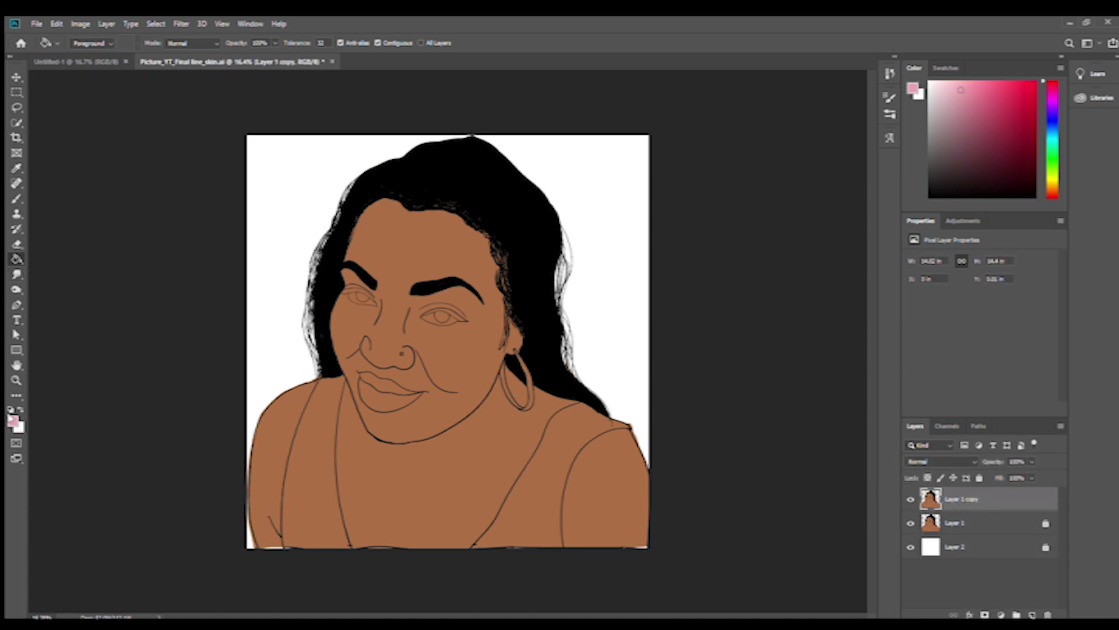
left_click(378, 194, "alt")
left_click(17, 122)
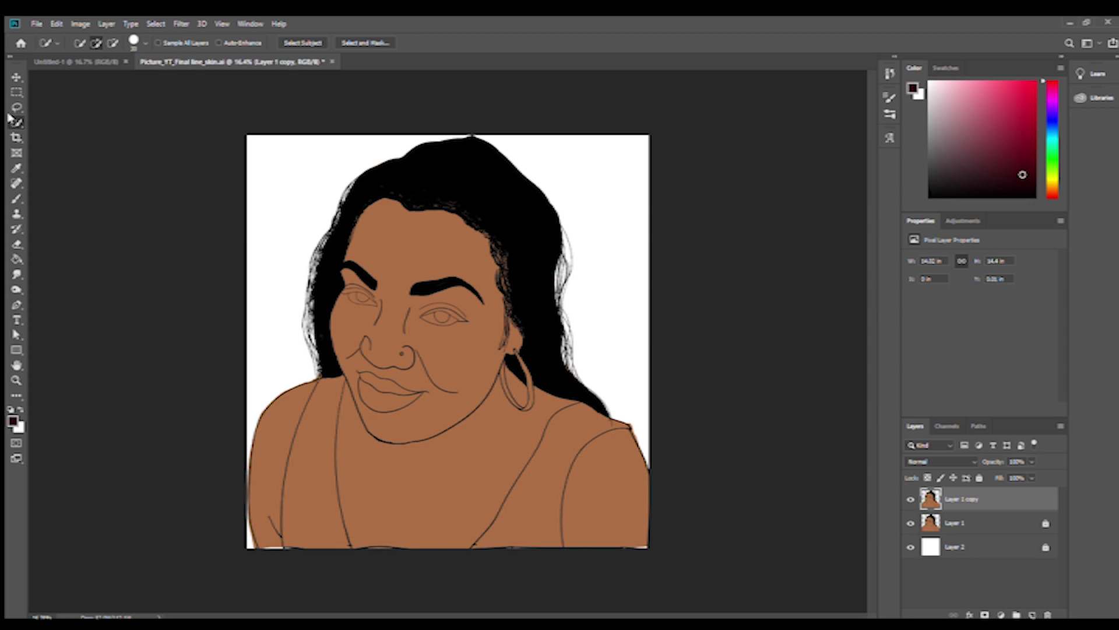
Select both dress straps with the Magic Wand, fill them dark maroon, and deselect
key("shift+w")
left_click(557, 463)
left_click(312, 545, "shift")
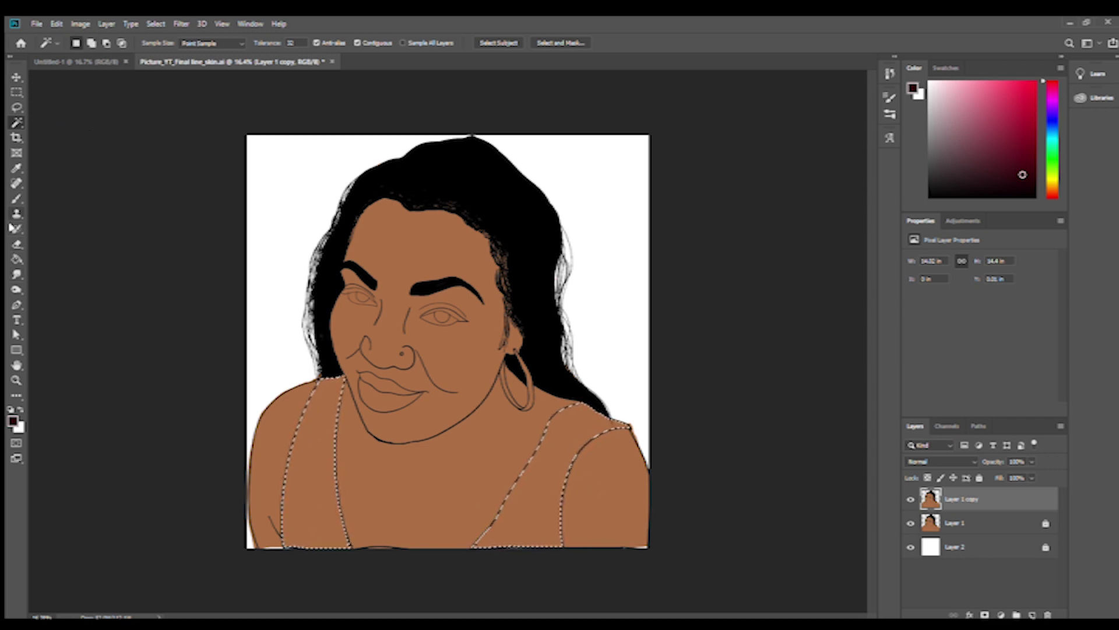
left_click(16, 259)
left_click(298, 445)
left_click(535, 507)
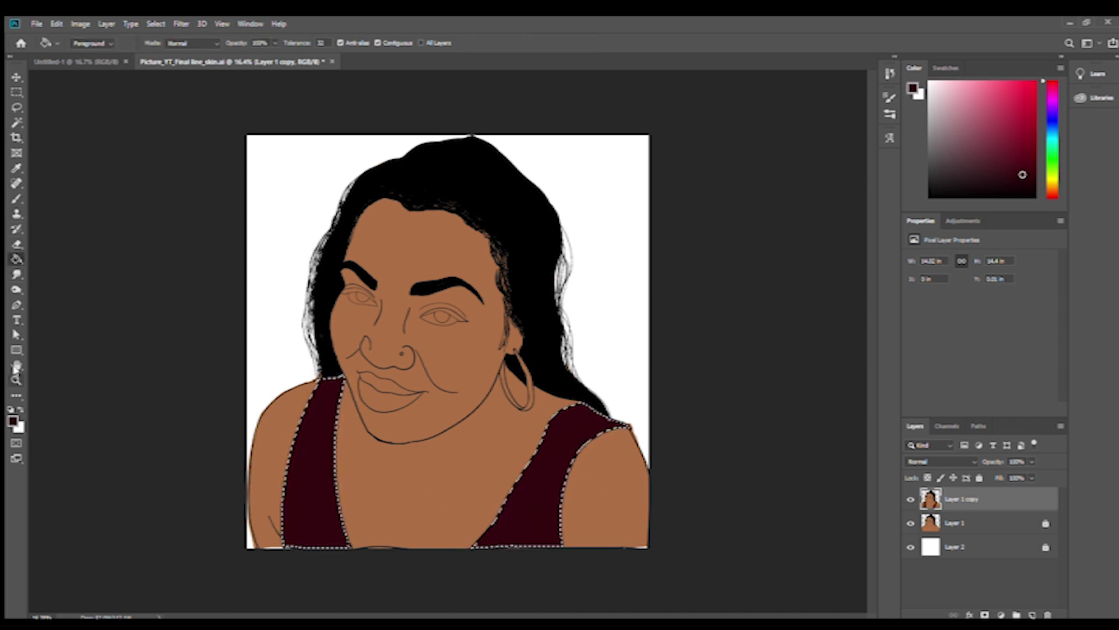
key("ctrl+d")
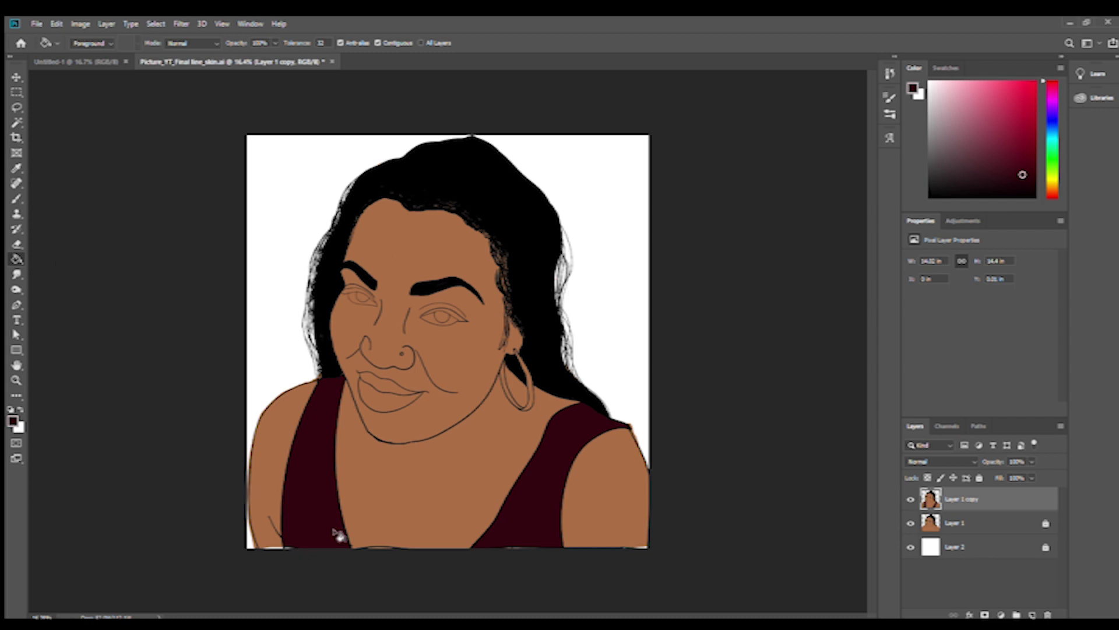
Lock Layer 1, return to Layer 1 copy, and zoom in on the face
key("b")
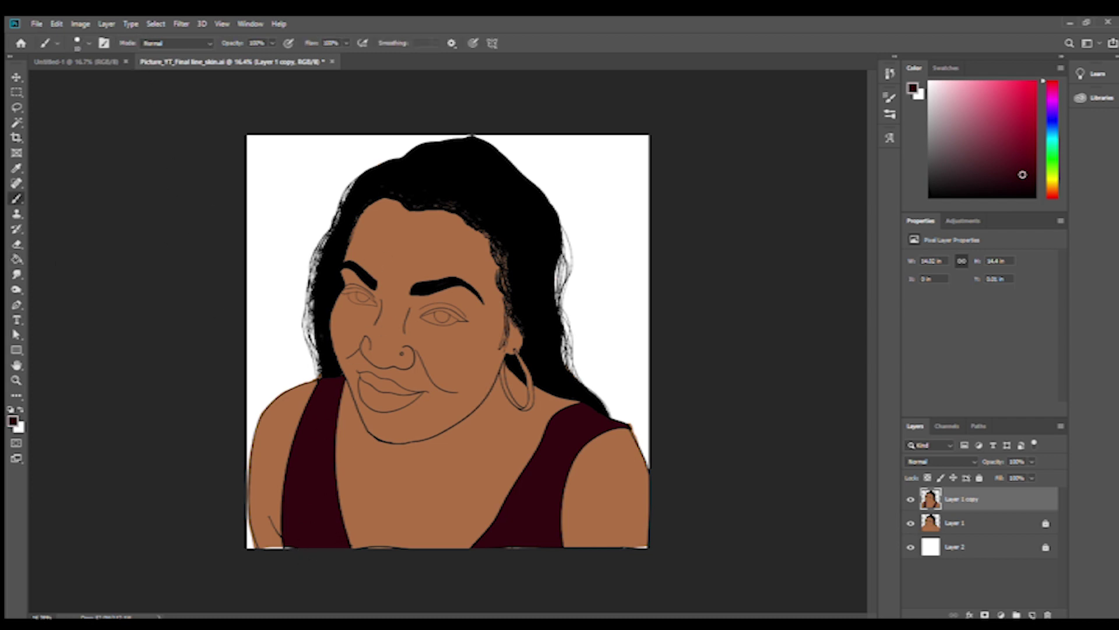
key("e")
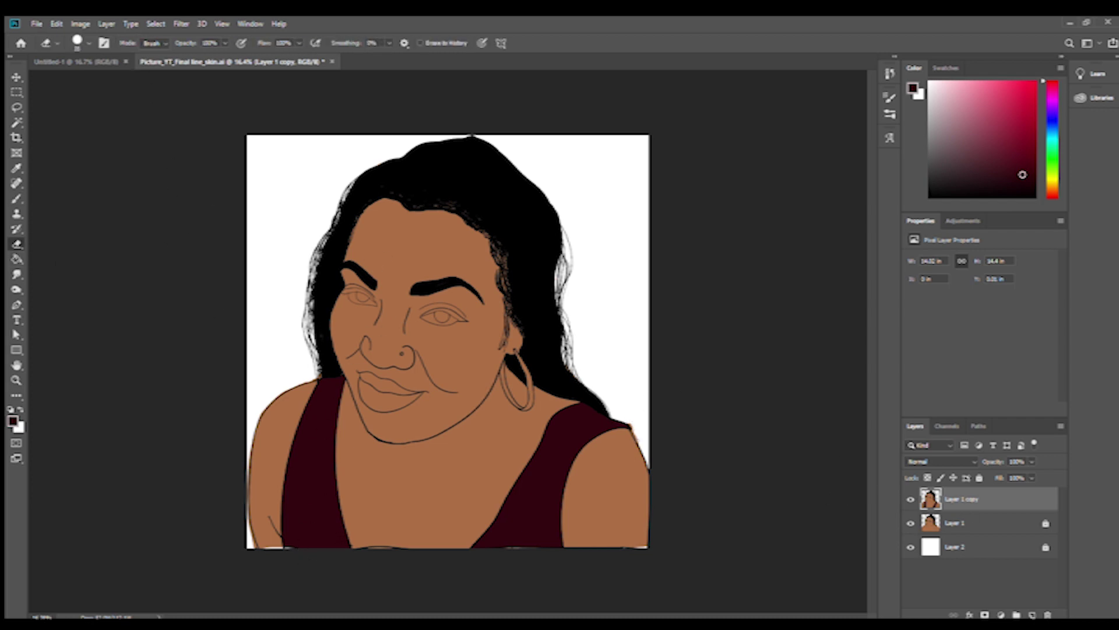
key("alt+bracketleft")
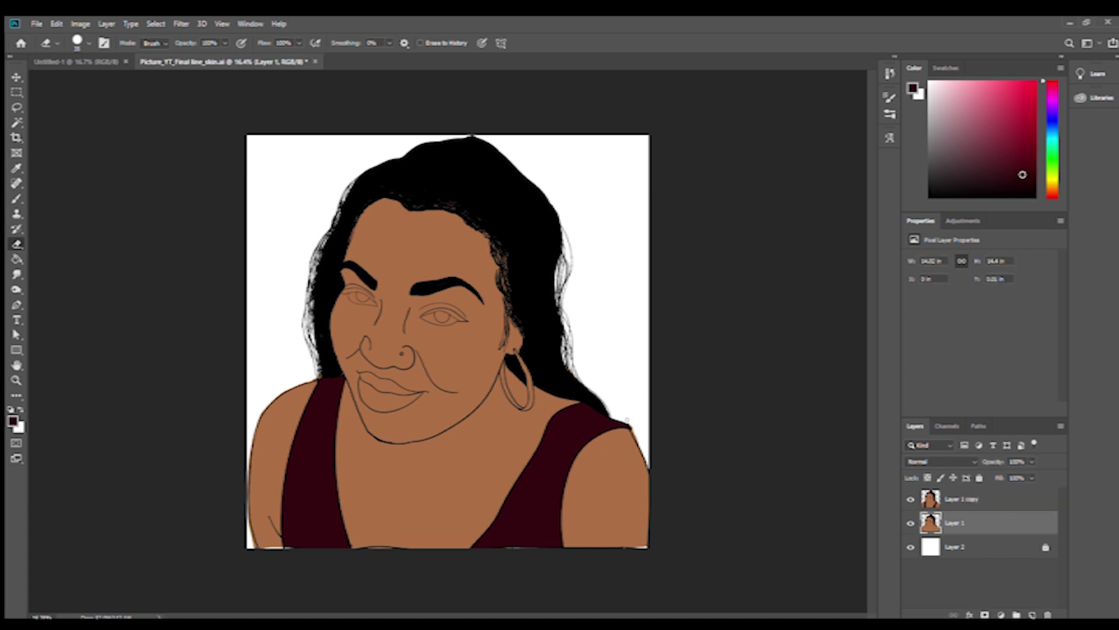
left_click(977, 497)
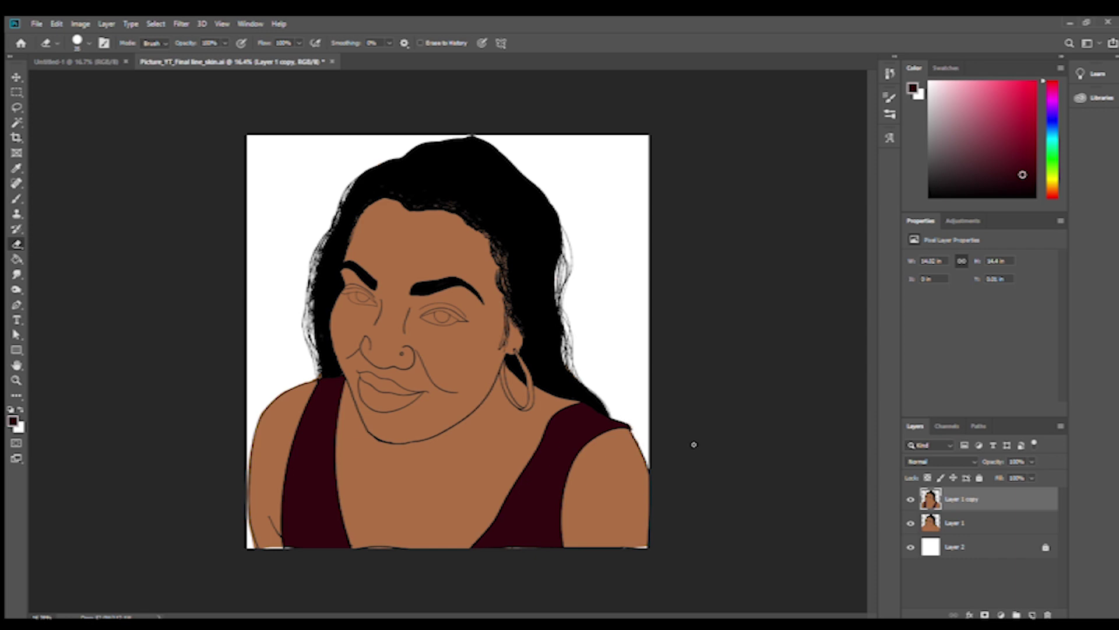
left_click(973, 519)
left_click(981, 478)
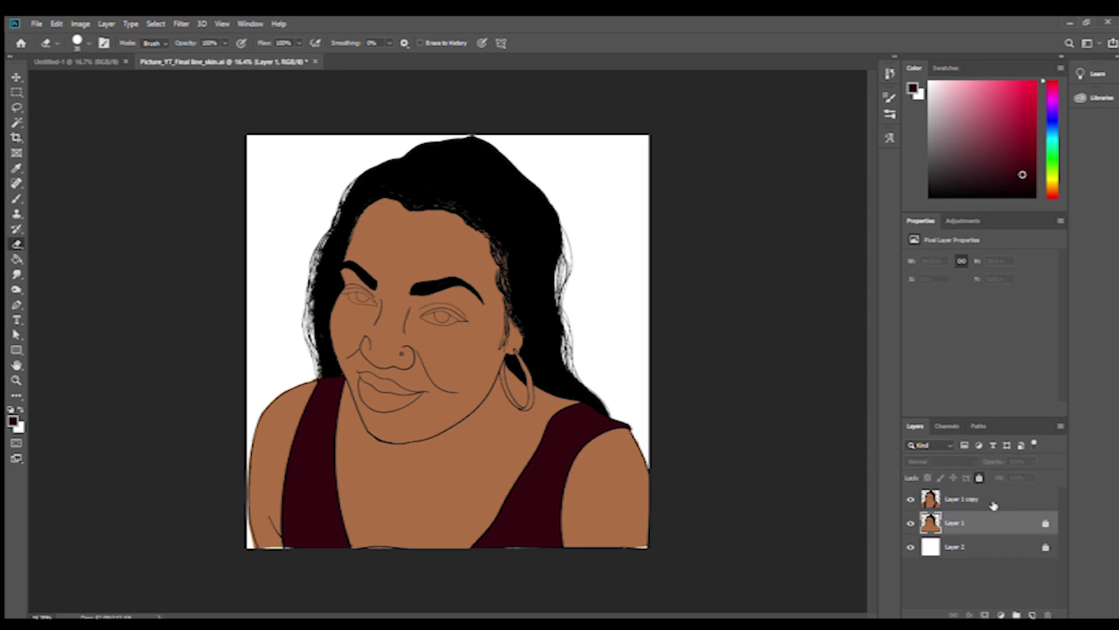
left_click(994, 497)
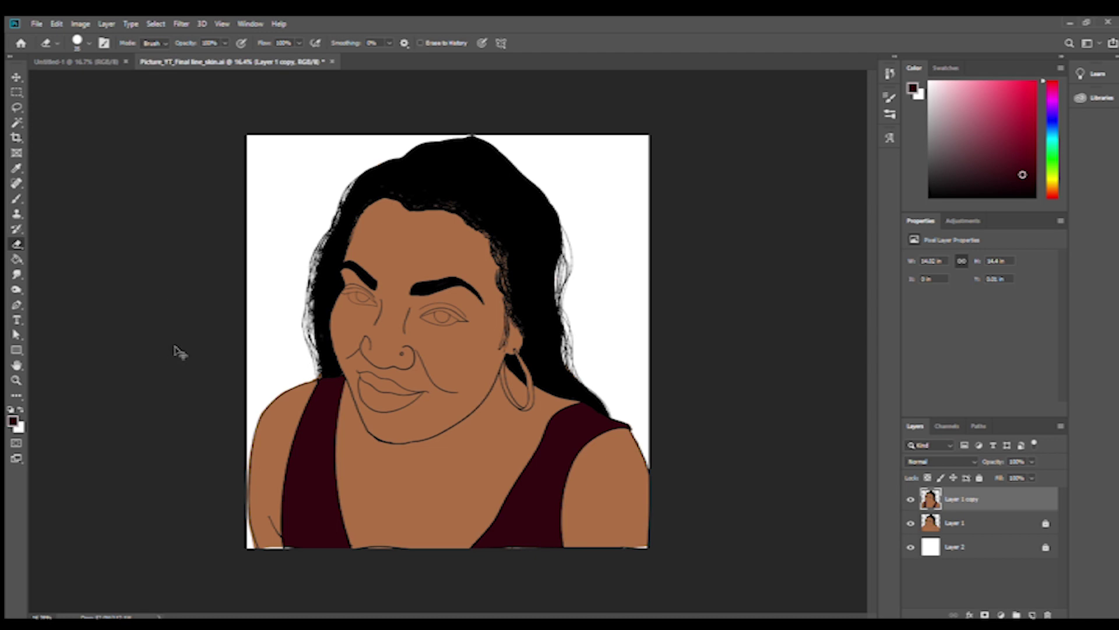
key("ctrl+plus")
key("ctrl+plus")
key("ctrl+plus")
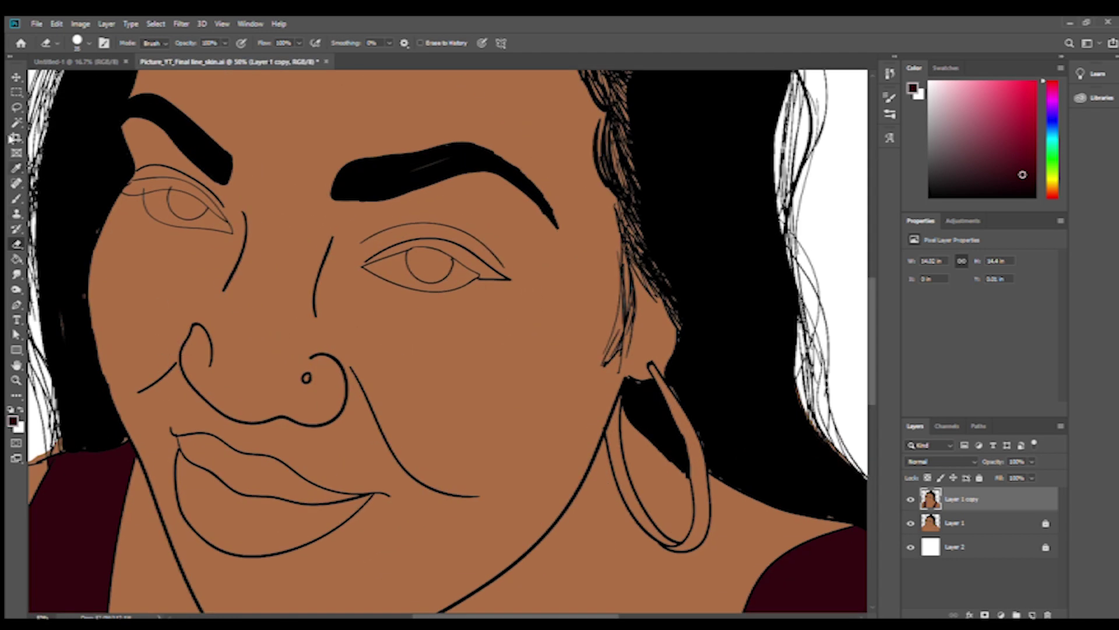
Erase the stray mark beside the nostril
key("i")
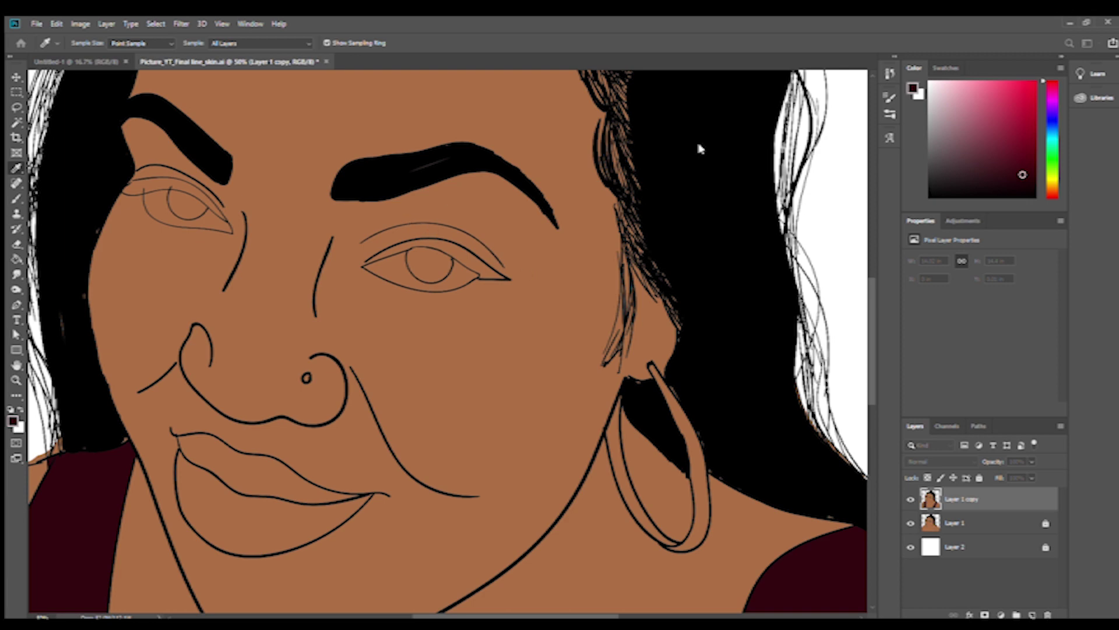
key("e")
left_click(307, 378)
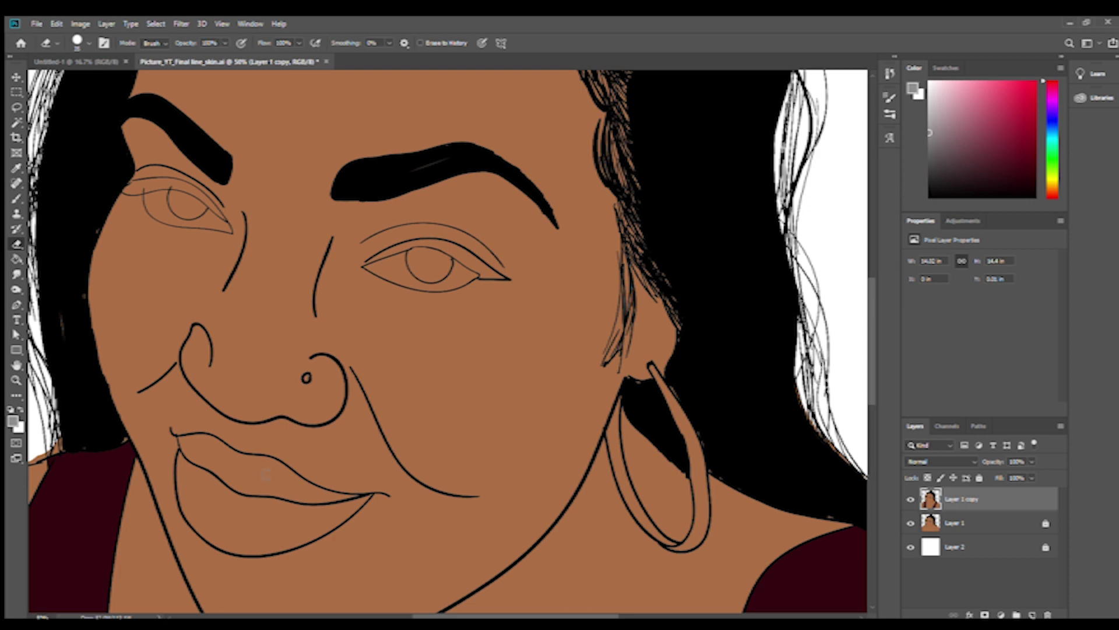
Reset colours to black and brush thicker eyeliner along the right eye's upper lid
key("b")
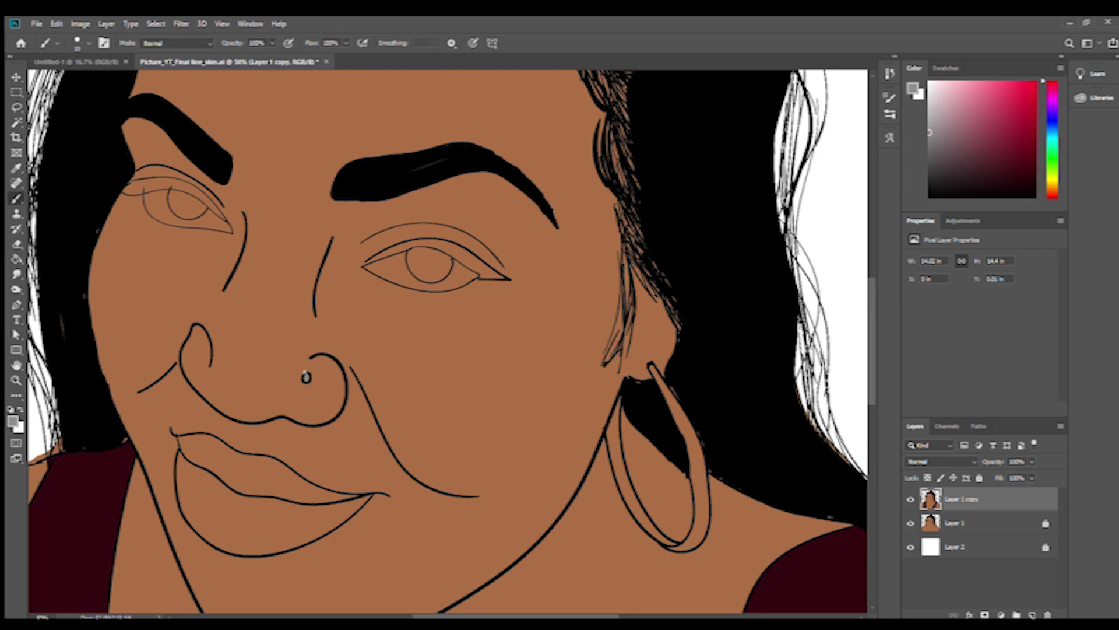
left_click_drag(973, 523, 972, 498)
left_click(10, 410)
mouse_move(374, 256)
left_mouse_down()
mouse_move(403, 246)
mouse_move(381, 251)
left_mouse_up()
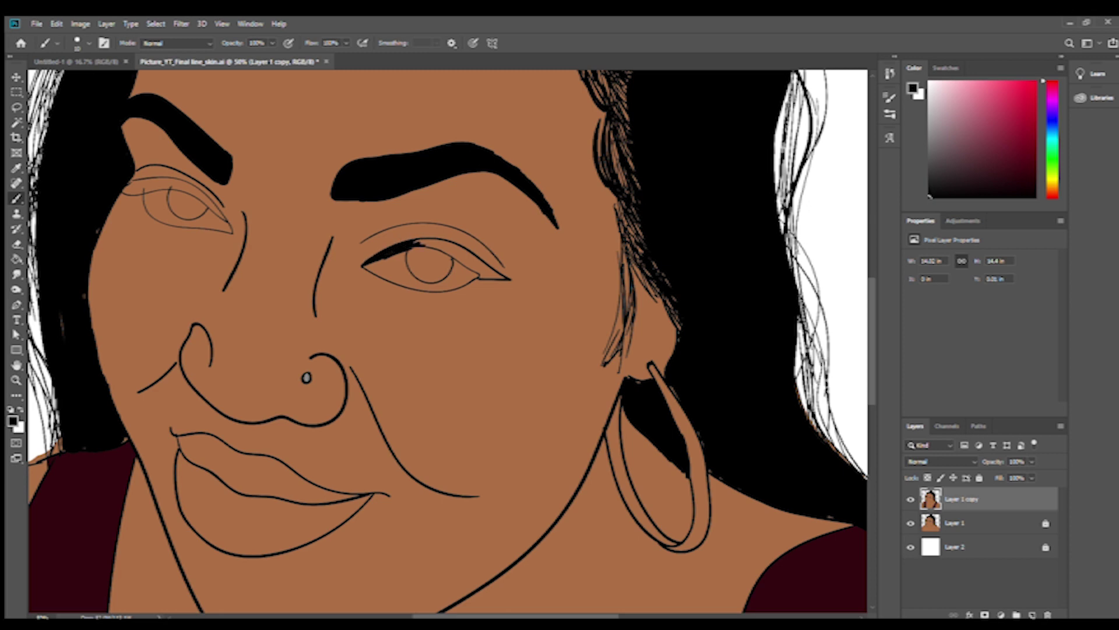
key("ctrl+plus")
key("ctrl+plus")
scroll(449, 274, "up", 1)
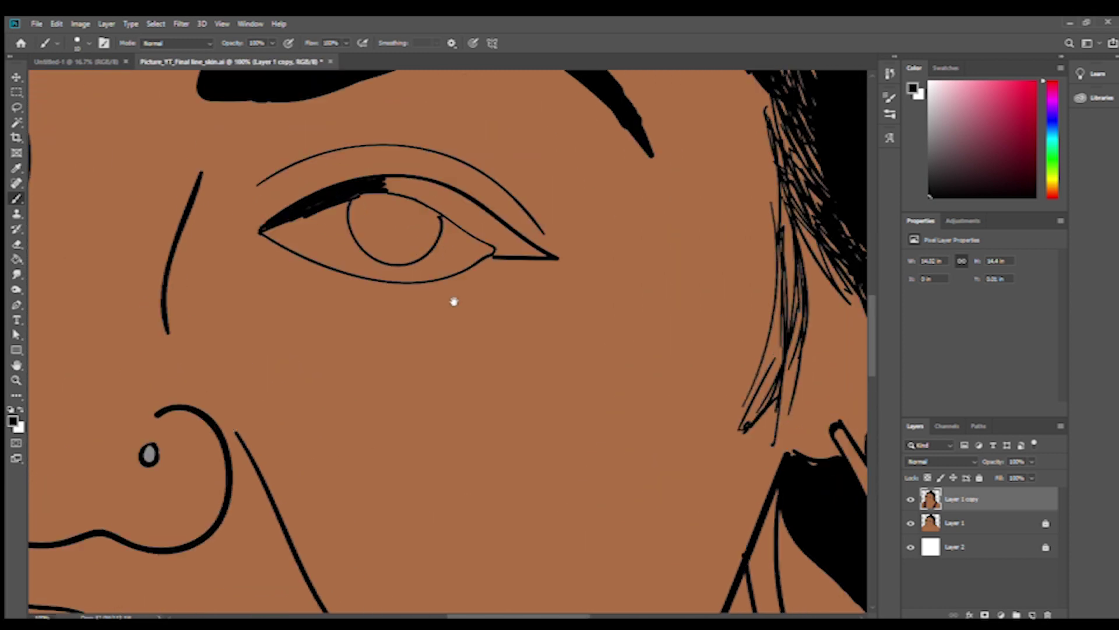
Thicken the black eyeliner across the first eye's upper lid
scroll(402, 263, "up", 2)
left_click_drag(342, 230, 267, 257)
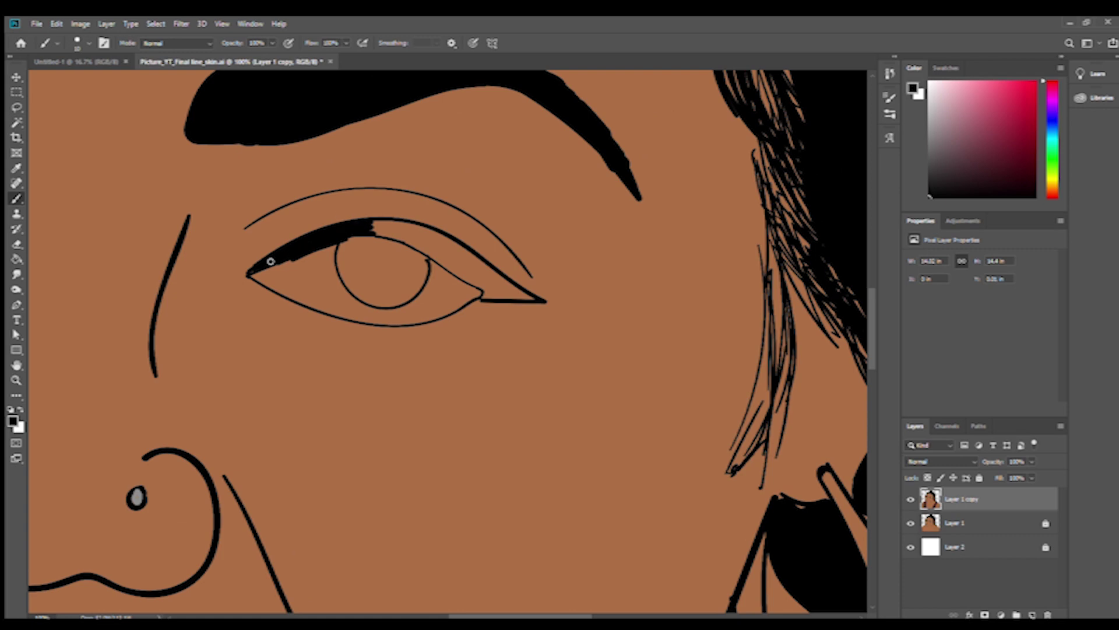
mouse_move(368, 232)
left_mouse_down()
mouse_move(458, 245)
mouse_move(389, 222)
mouse_move(475, 252)
mouse_move(461, 265)
mouse_move(434, 256)
mouse_move(527, 298)
mouse_move(484, 295)
mouse_move(512, 292)
left_mouse_up()
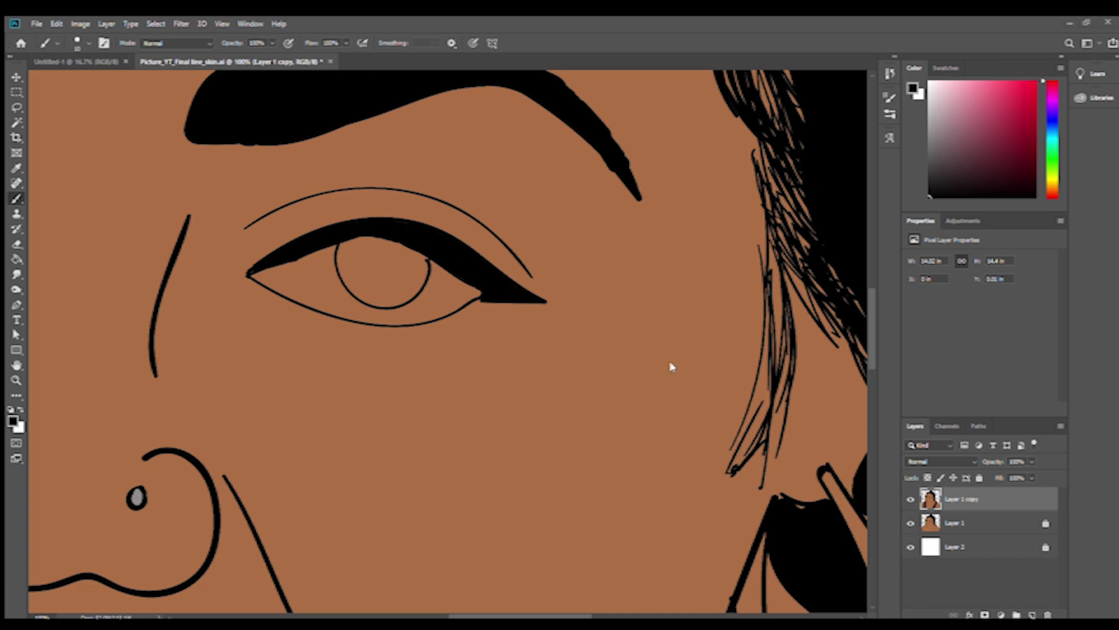
Paint thick black eyeliner on the other eye from inner corner toward outer corner
scroll(352, 337, "down", 3)
scroll(190, 350, "up", 3)
mouse_move(482, 313)
left_mouse_down()
mouse_move(450, 297)
mouse_move(495, 336)
left_mouse_up()
mouse_move(423, 269)
left_mouse_down()
mouse_move(464, 297)
mouse_move(390, 258)
mouse_move(455, 300)
left_mouse_up()
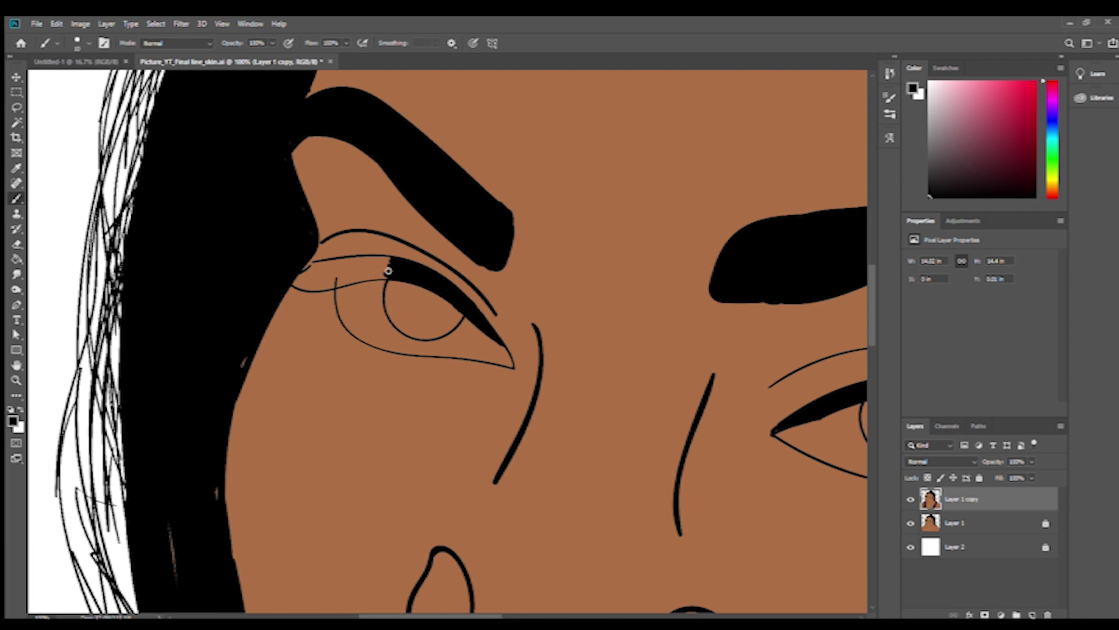
mouse_move(379, 274)
left_mouse_down()
mouse_move(347, 258)
mouse_move(313, 265)
mouse_move(376, 273)
mouse_move(321, 286)
left_mouse_up()
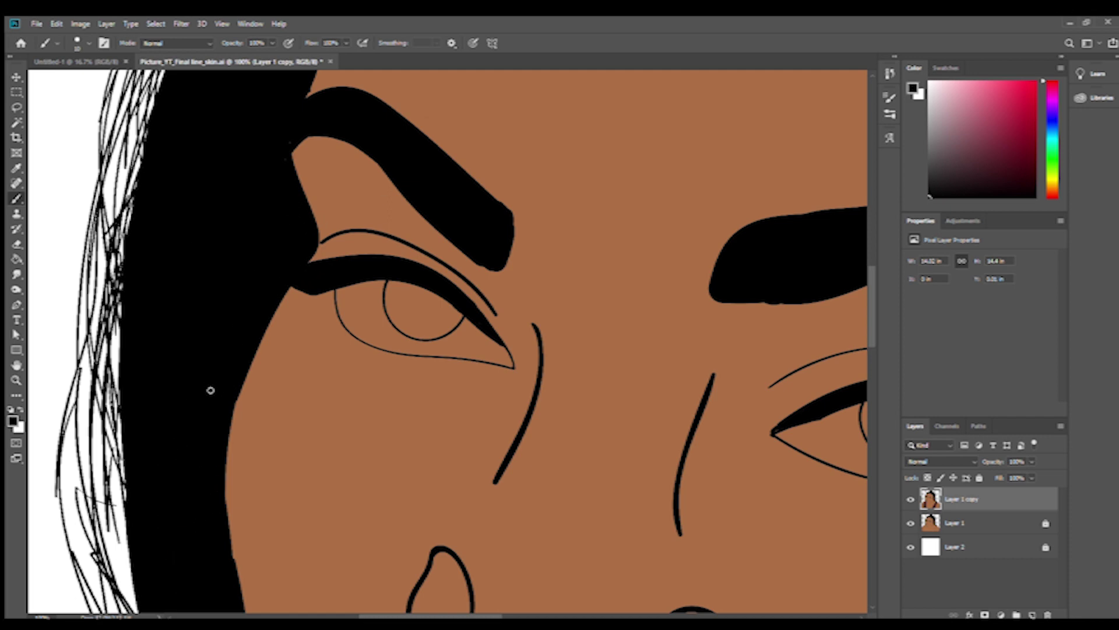
scroll(210, 390, "down", 2)
scroll(222, 408, "down", 3)
scroll(237, 429, "up", 5)
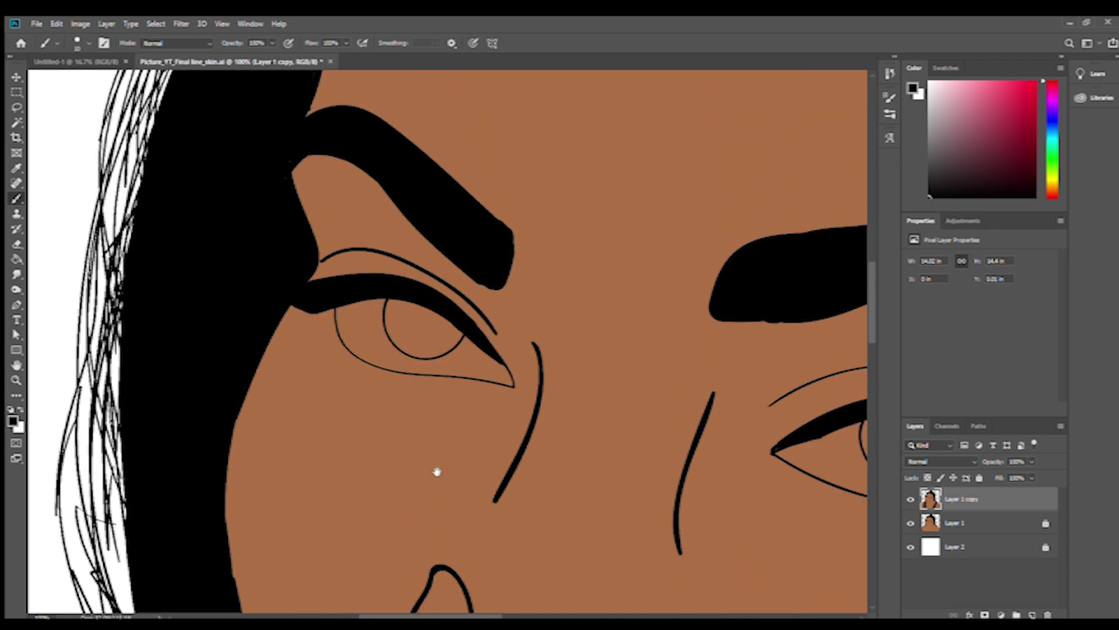
scroll(438, 471, "down", 5)
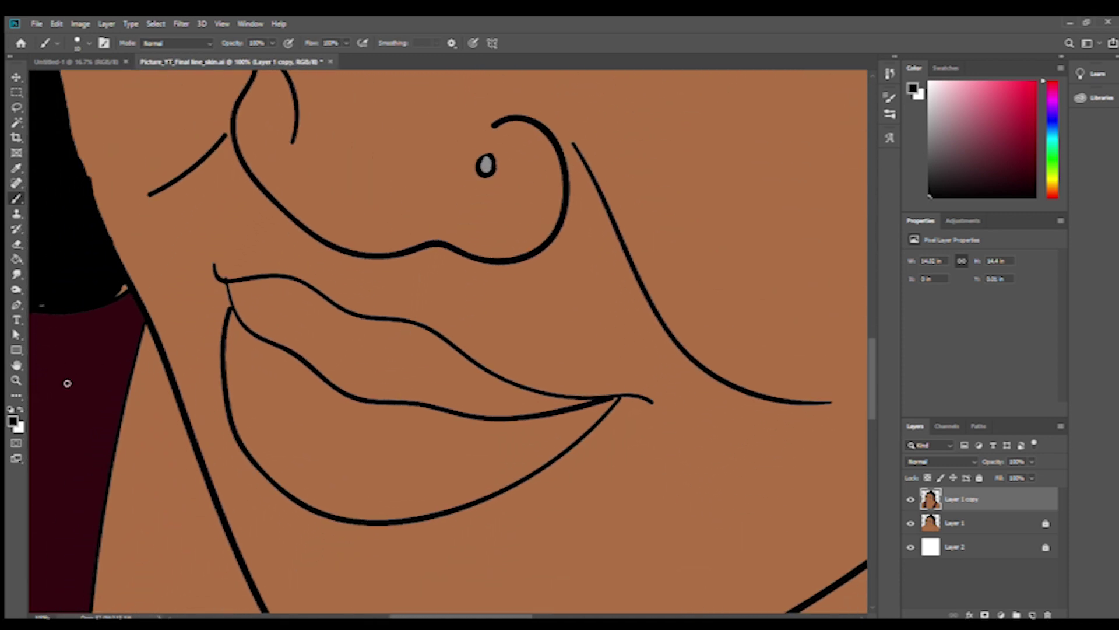
Sample the shirt's maroon and brush it over the upper lip, corner to corner
left_click(83, 388, "alt")
left_click_drag(264, 314, 239, 350)
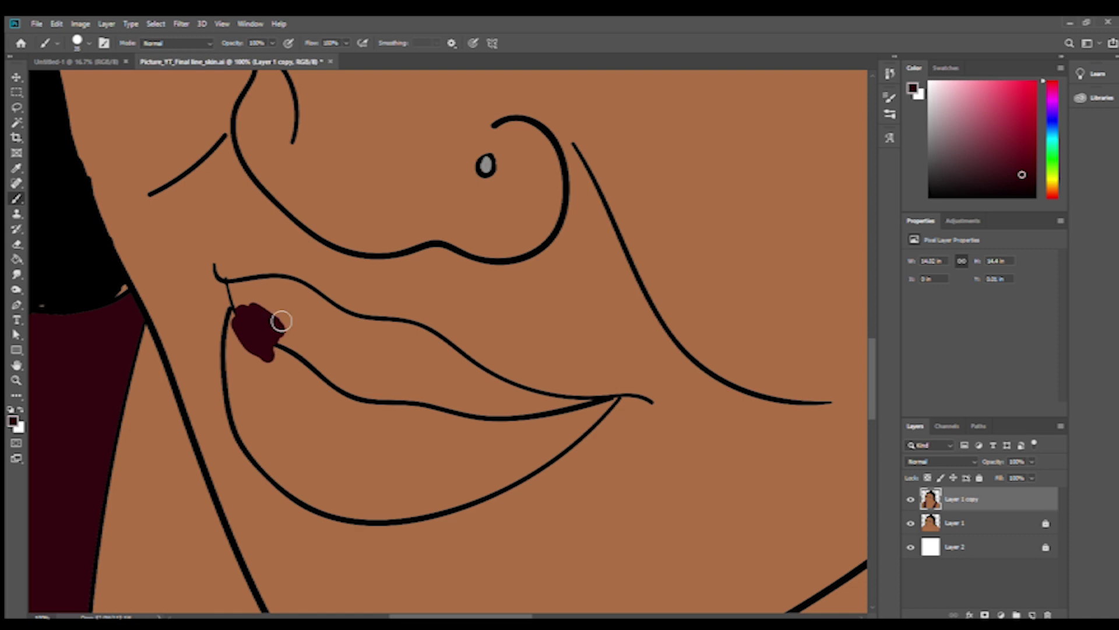
key("ctrl+z")
mouse_move(276, 304)
left_mouse_down()
mouse_move(280, 291)
mouse_move(336, 327)
mouse_move(274, 314)
mouse_move(282, 332)
mouse_move(255, 317)
mouse_move(293, 306)
mouse_move(303, 347)
mouse_move(350, 380)
mouse_move(327, 317)
mouse_move(439, 352)
mouse_move(358, 384)
mouse_move(390, 397)
mouse_move(371, 389)
mouse_move(443, 350)
mouse_move(498, 398)
mouse_move(490, 387)
mouse_move(536, 408)
mouse_move(425, 394)
mouse_move(515, 413)
mouse_move(520, 402)
mouse_move(489, 385)
left_mouse_up()
key("ctrl+z")
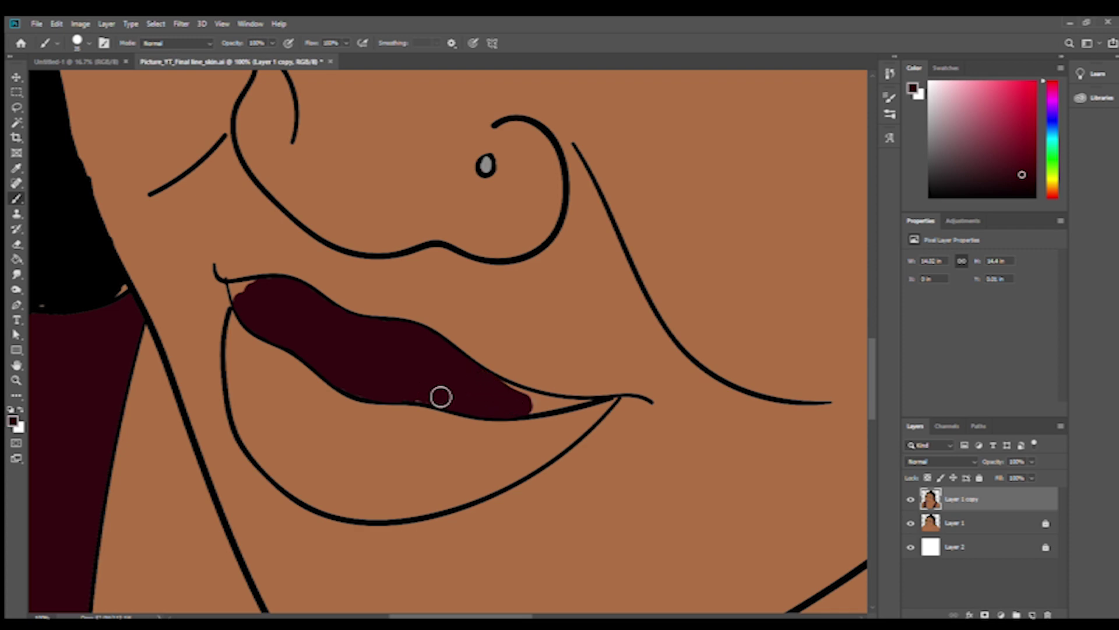
mouse_move(267, 283)
left_mouse_down()
mouse_move(240, 300)
mouse_move(252, 287)
left_mouse_up()
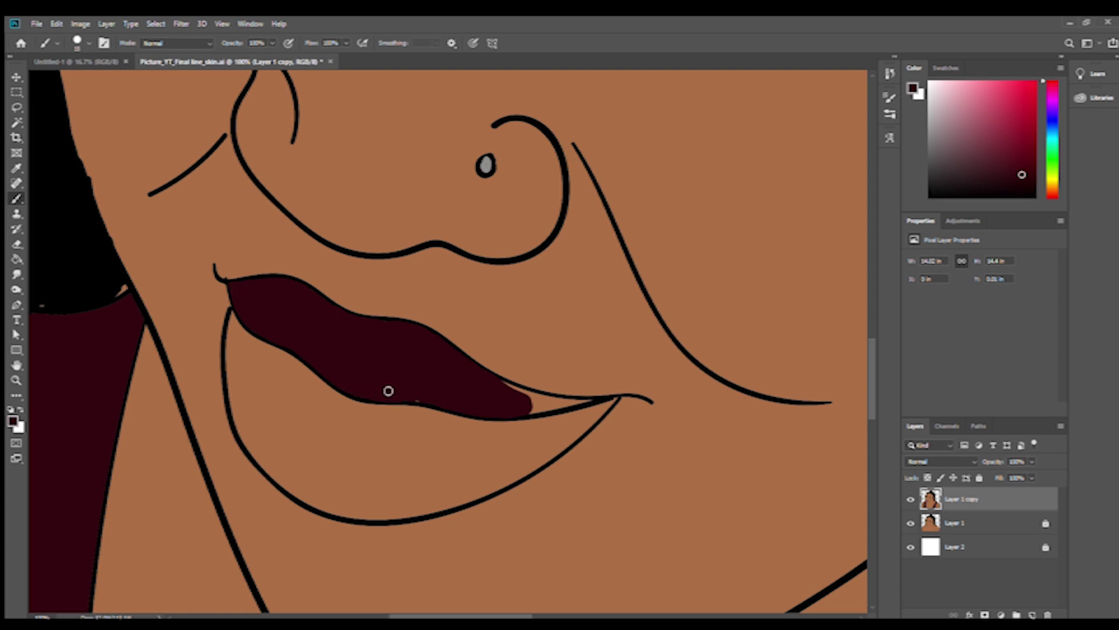
mouse_move(488, 379)
left_mouse_down()
mouse_move(532, 412)
mouse_move(535, 395)
mouse_move(560, 403)
left_mouse_up()
key("bracketleft")
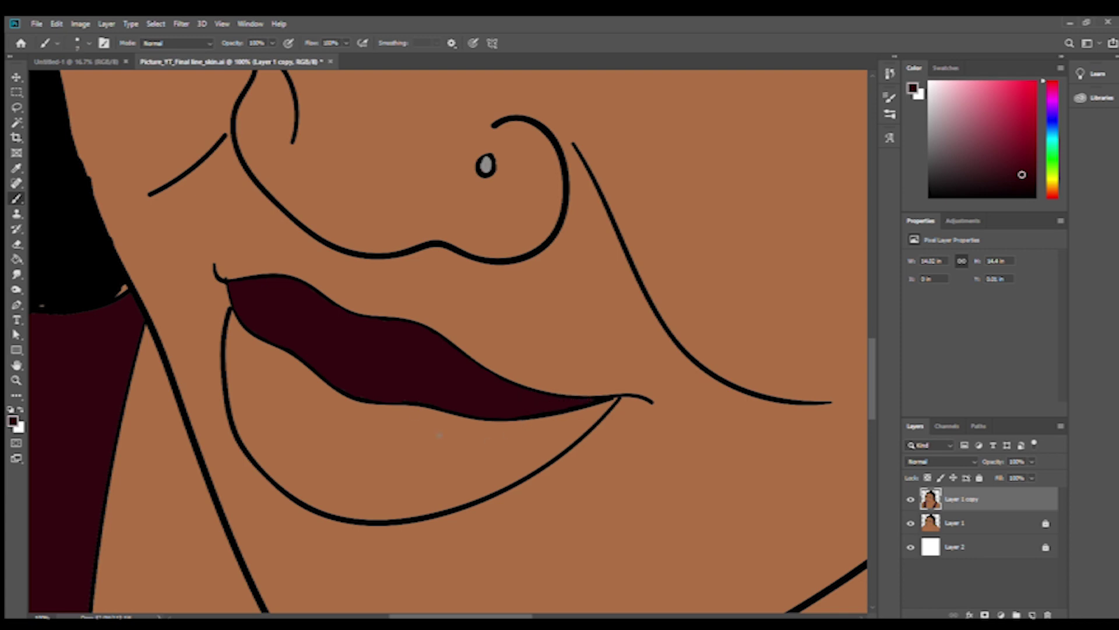
Fill the lower lip dark maroon via Magic Wand, deselect, and move the colour layer down
key("w")
left_click(344, 429)
key("g")
left_click(248, 505)
key("ctrl+d")
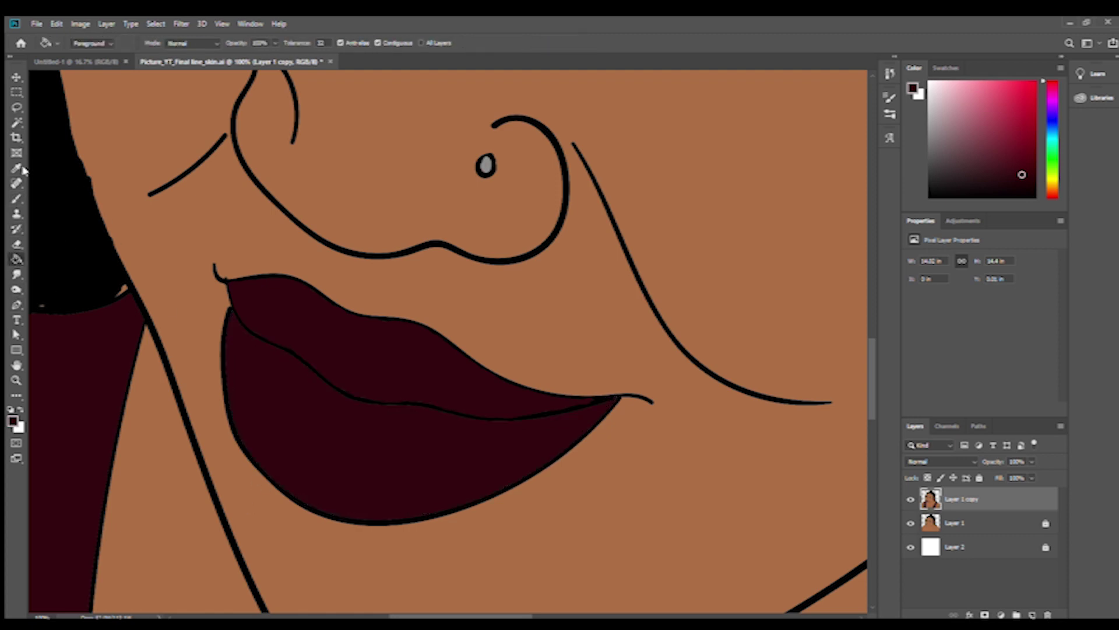
key("ctrl+bracketleft")
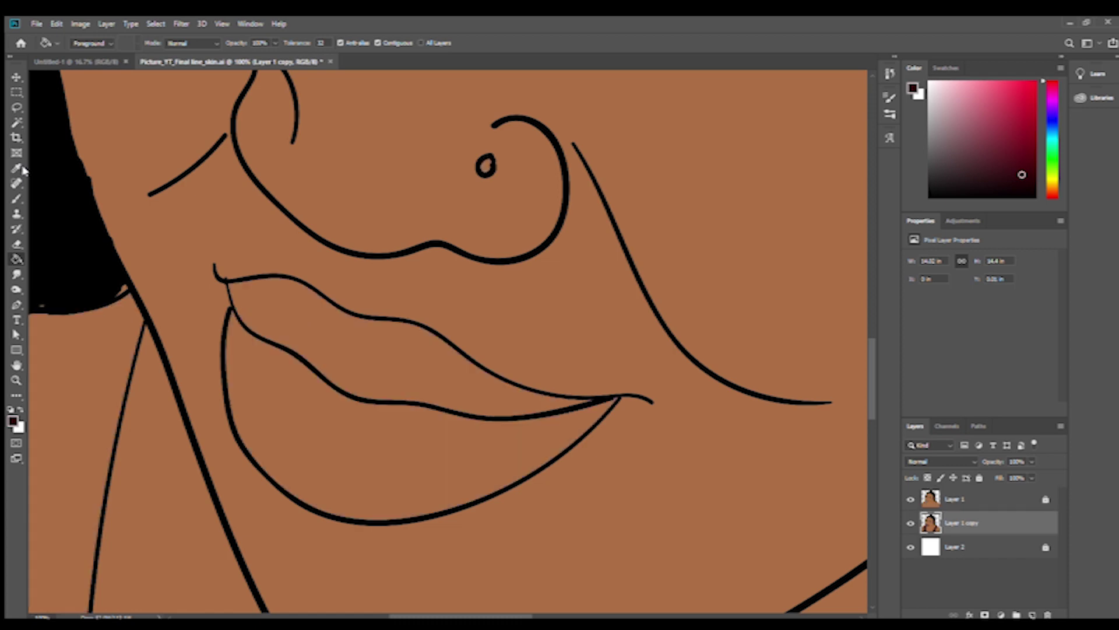
Move the colour layer back on top and zoom in on the eyes and nose
key("ctrl+bracketright")
key("ctrl+0")
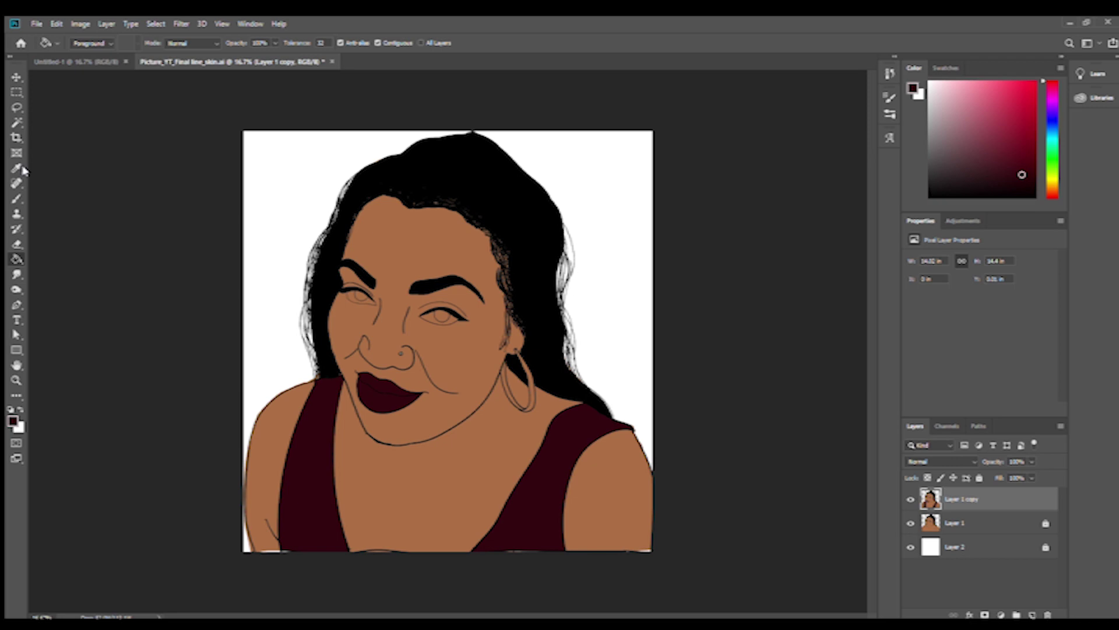
key("ctrl+plus")
key("ctrl+plus")
key("ctrl+plus")
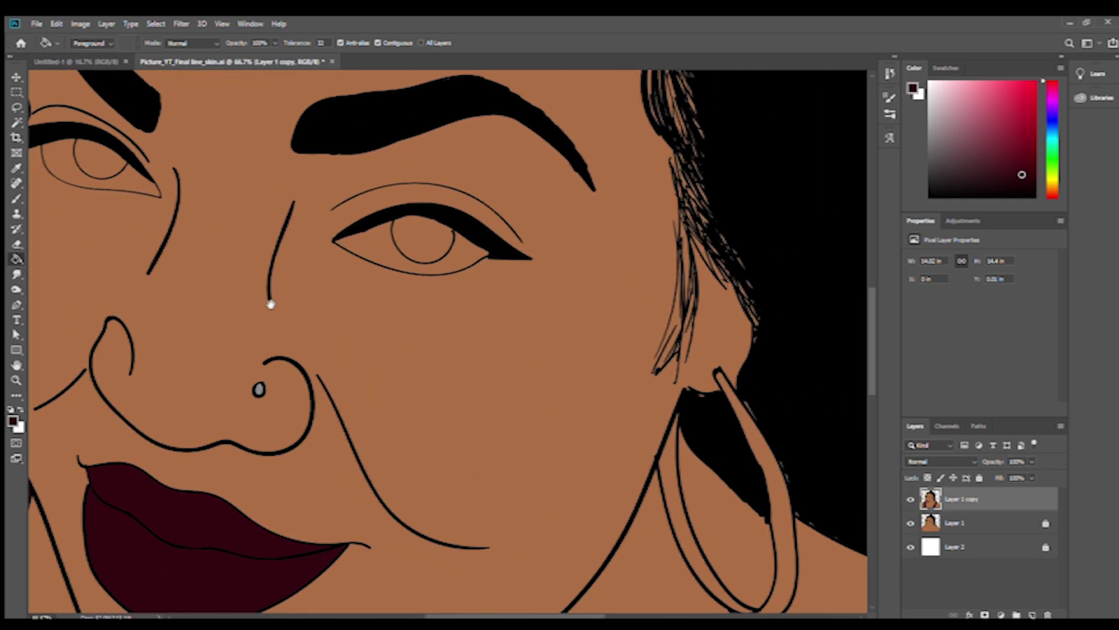
left_click_drag(270, 303, 425, 420)
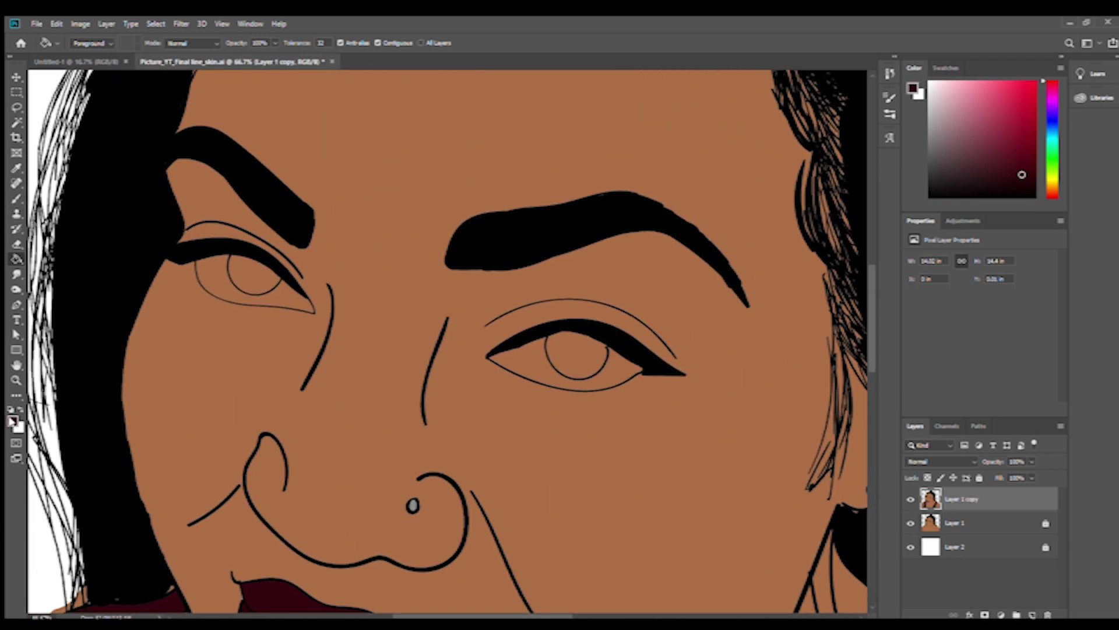
Fill both irises with a sampled near-black dark brown and deselect
key("i")
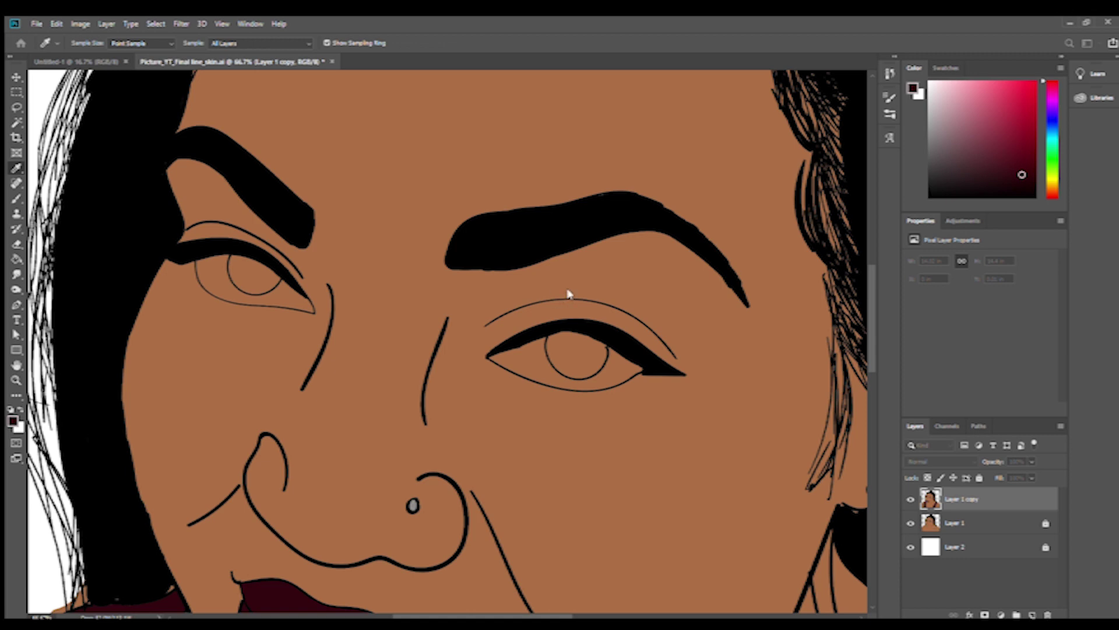
left_click(537, 296)
key("g")
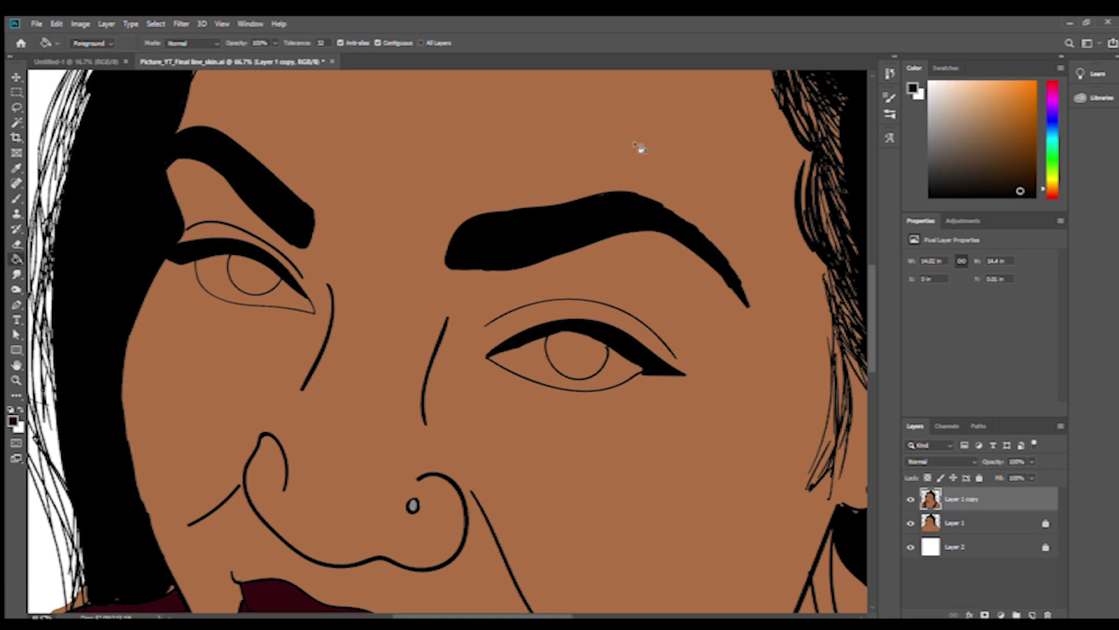
key("w")
left_click(574, 366, "shift")
key("g")
left_click(254, 274)
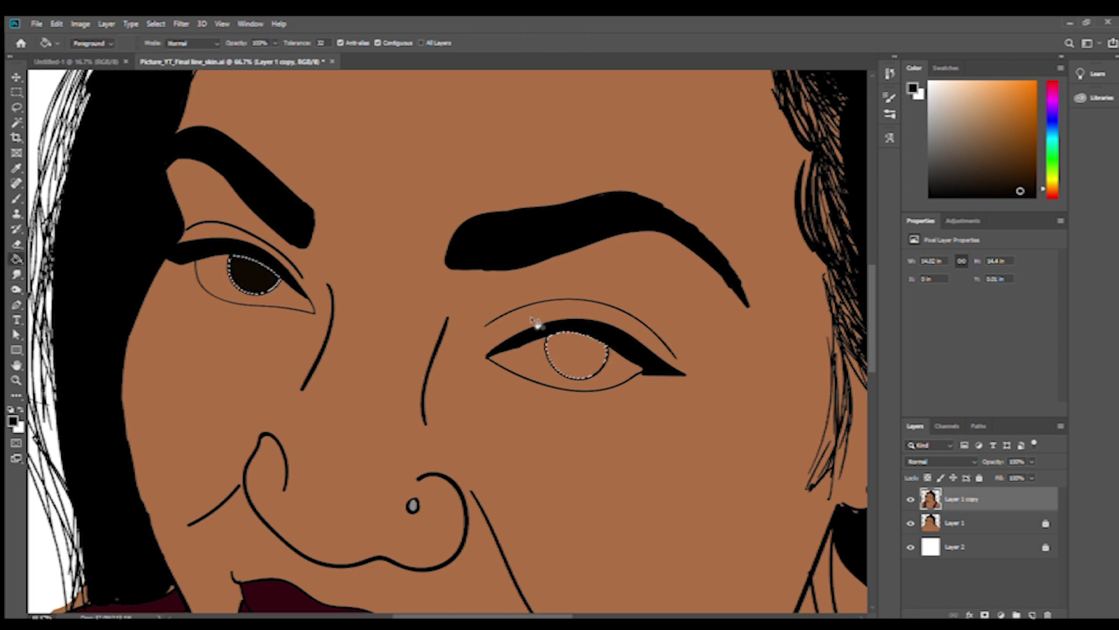
left_click(574, 356)
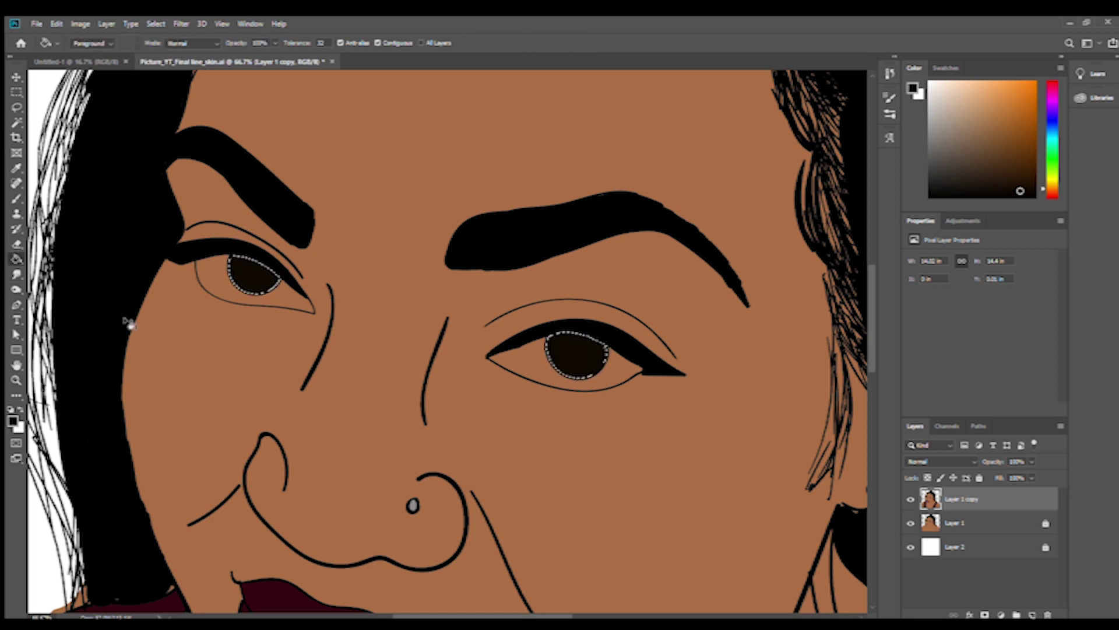
key("ctrl+d")
Select both eye whites with the Magic Wand and fill them white
left_click(16, 122)
left_click(211, 281)
left_click(537, 368, "shift")
key("x")
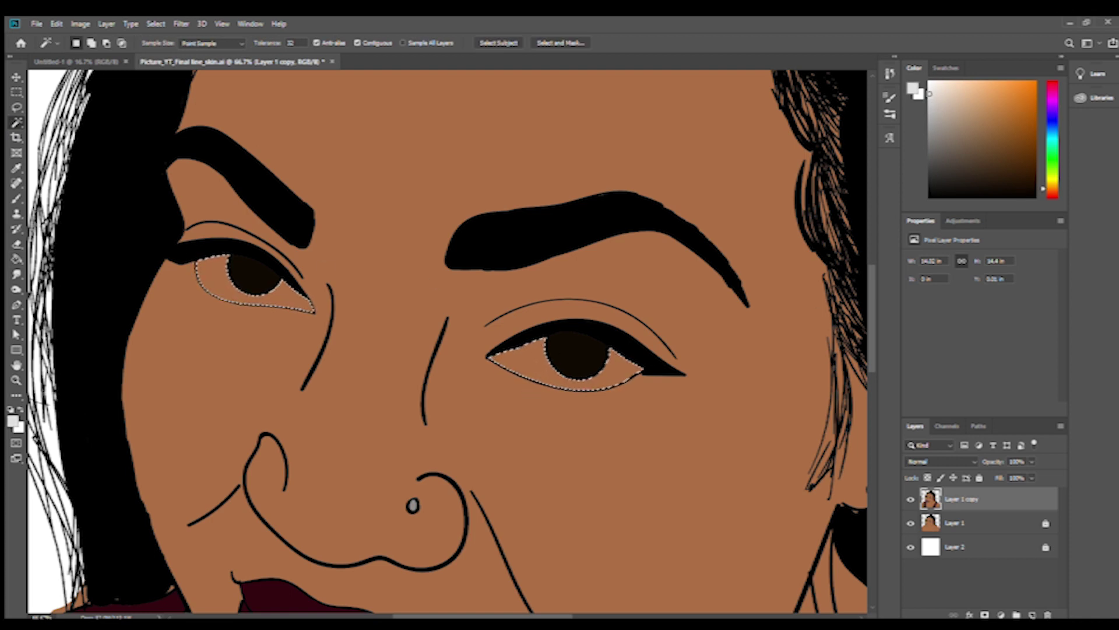
key("g")
left_click(213, 283)
left_click(516, 360)
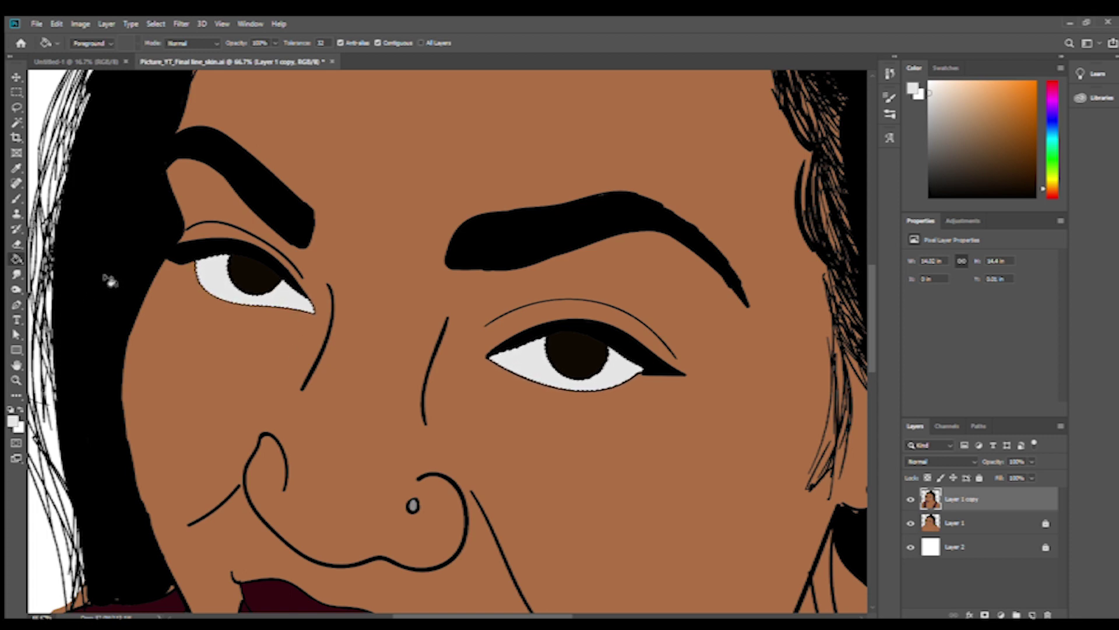
Paint the right eyebrow's tail thicker to a clean point with a small black brush
key("ctrl+d")
key("b")
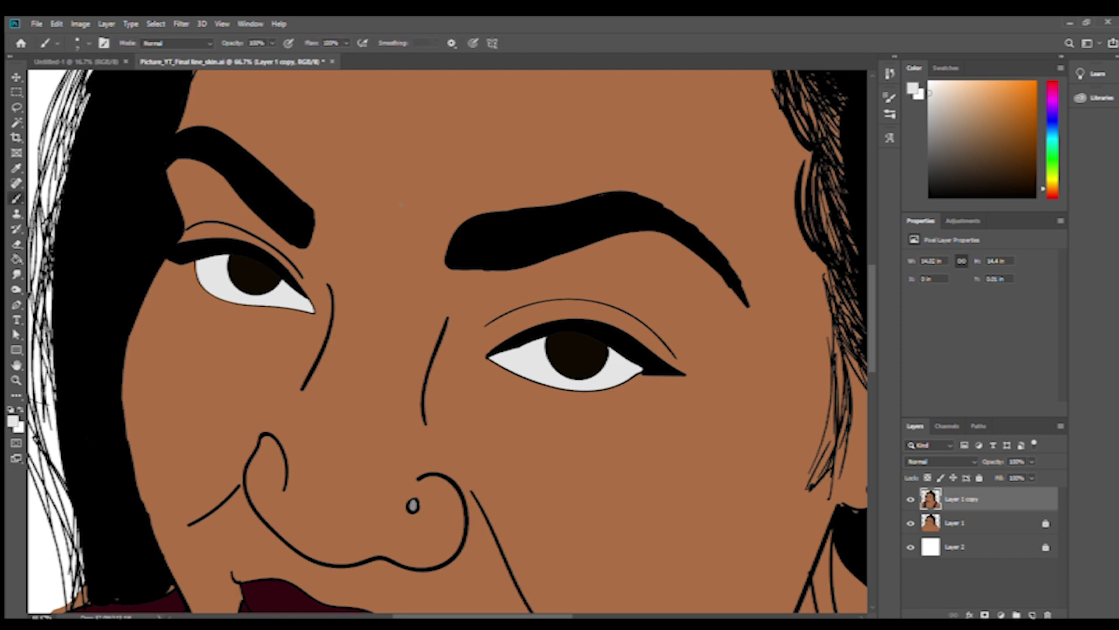
key("d")
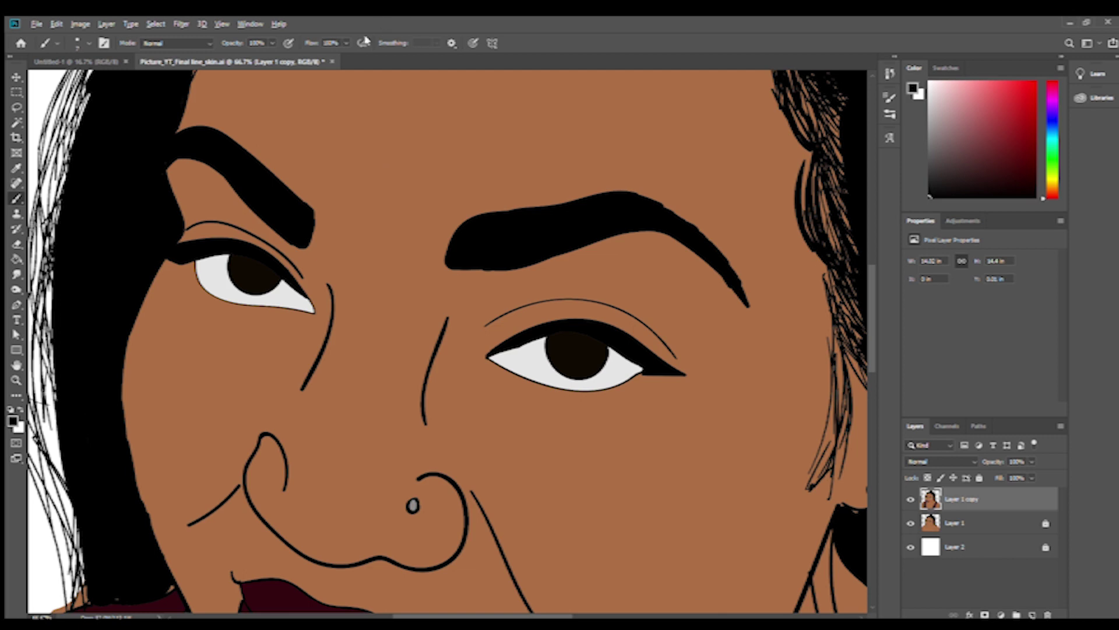
key("bracketright")
key("bracketright")
key("bracketright")
key("bracketright")
key("bracketright")
key("bracketright")
key("bracketleft")
key("bracketleft")
key("bracketleft")
key("bracketleft")
key("bracketleft")
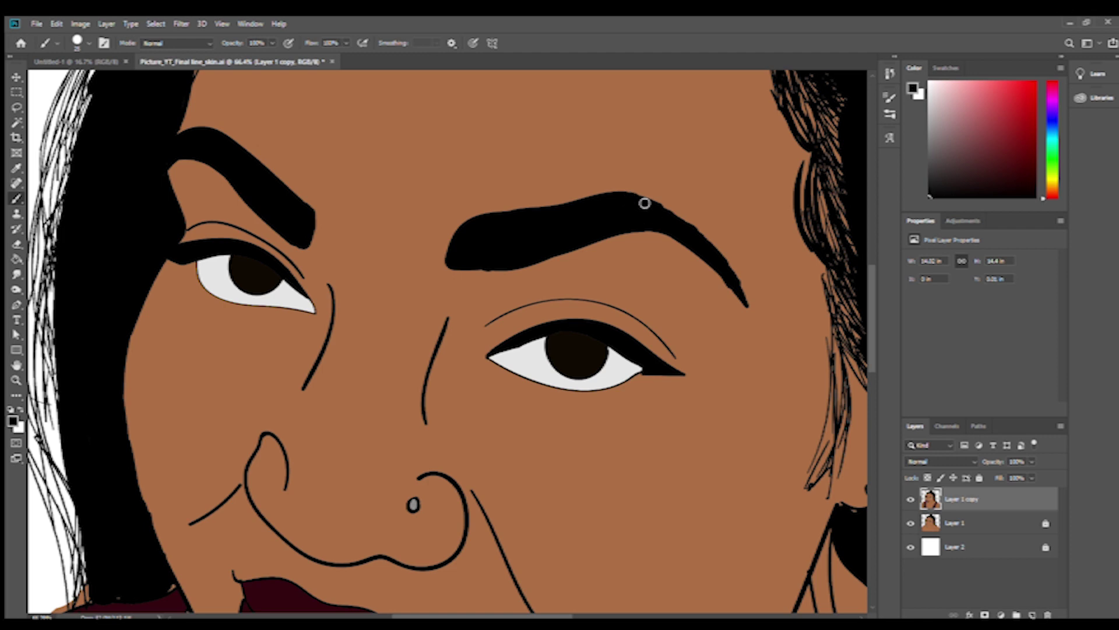
left_click_drag(630, 198, 735, 281)
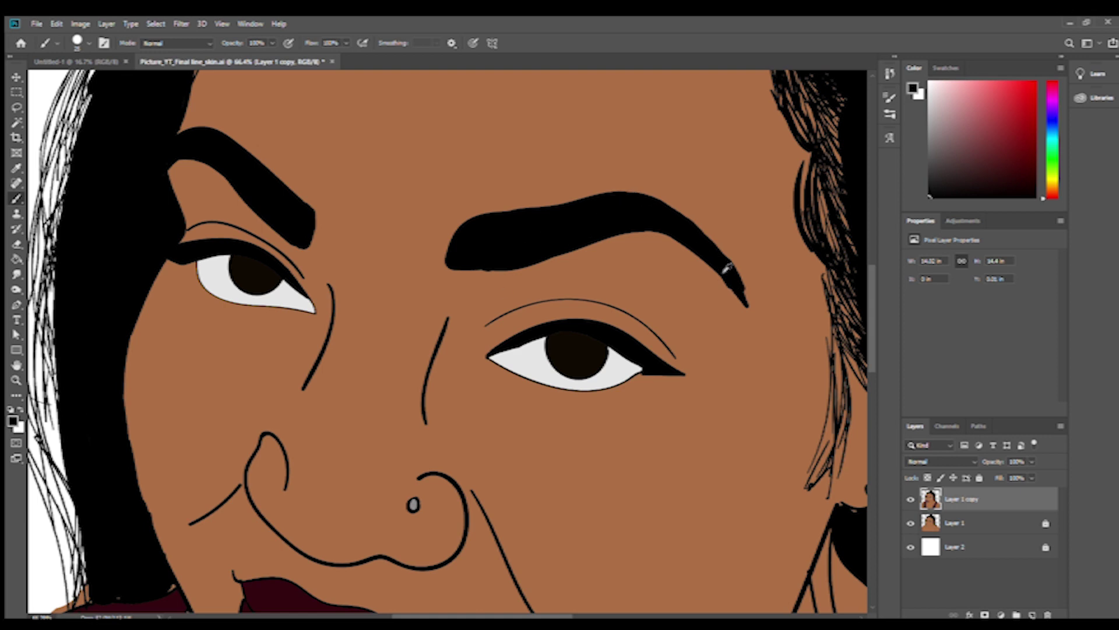
left_click_drag(654, 205, 749, 306)
Tidy with the Eraser, fill out the eyebrow's inner end in black, then zoom out
key("e")
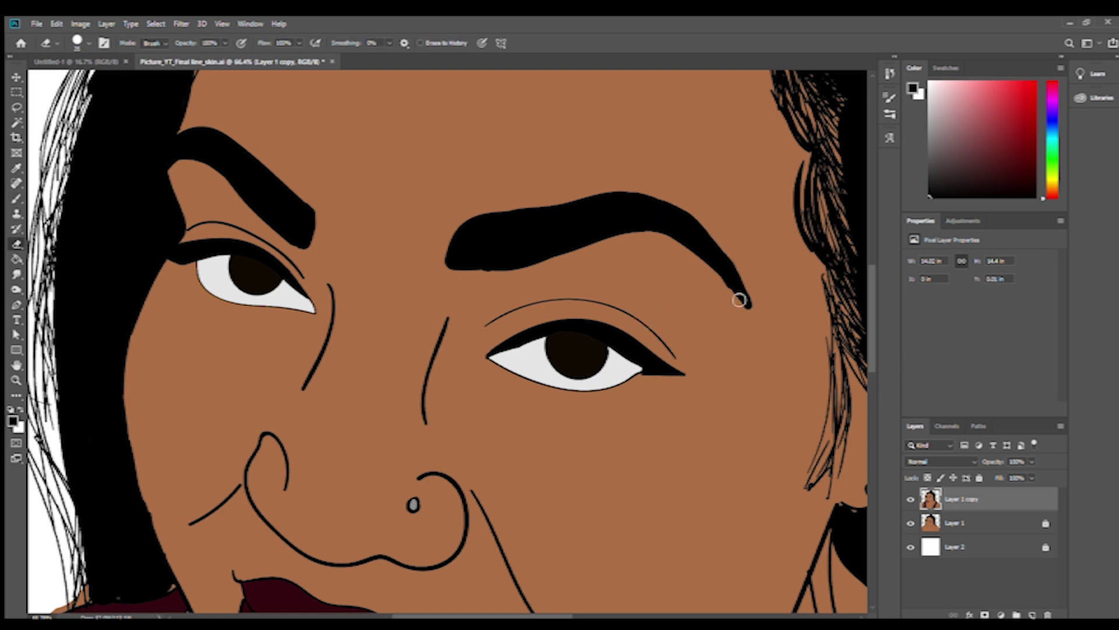
scroll(729, 268, "up", 1)
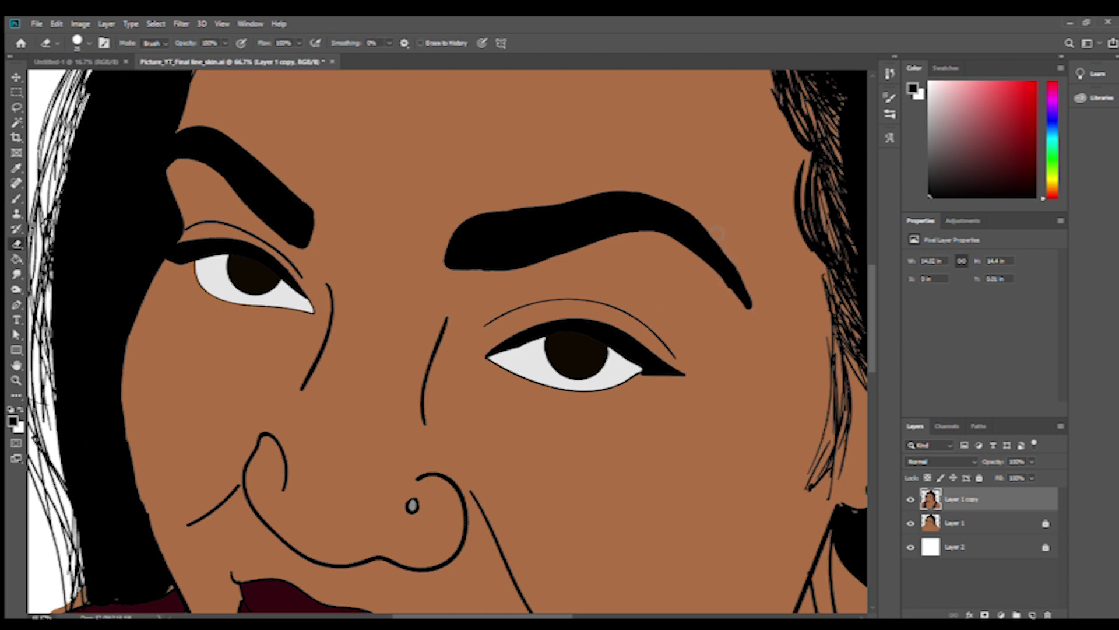
scroll(729, 279, "down", 1)
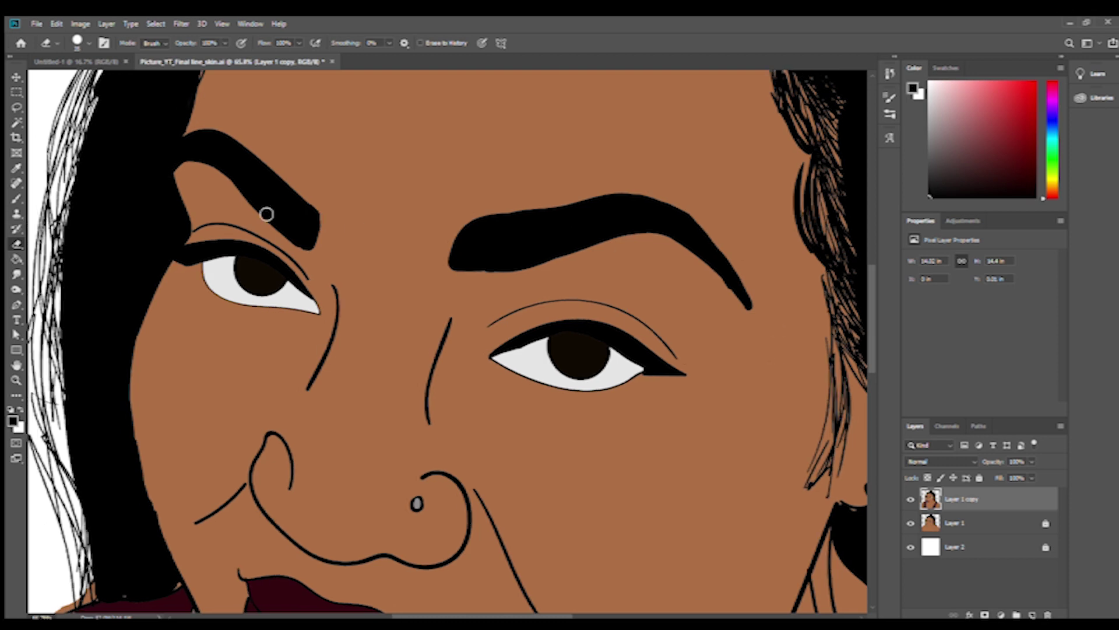
key("b")
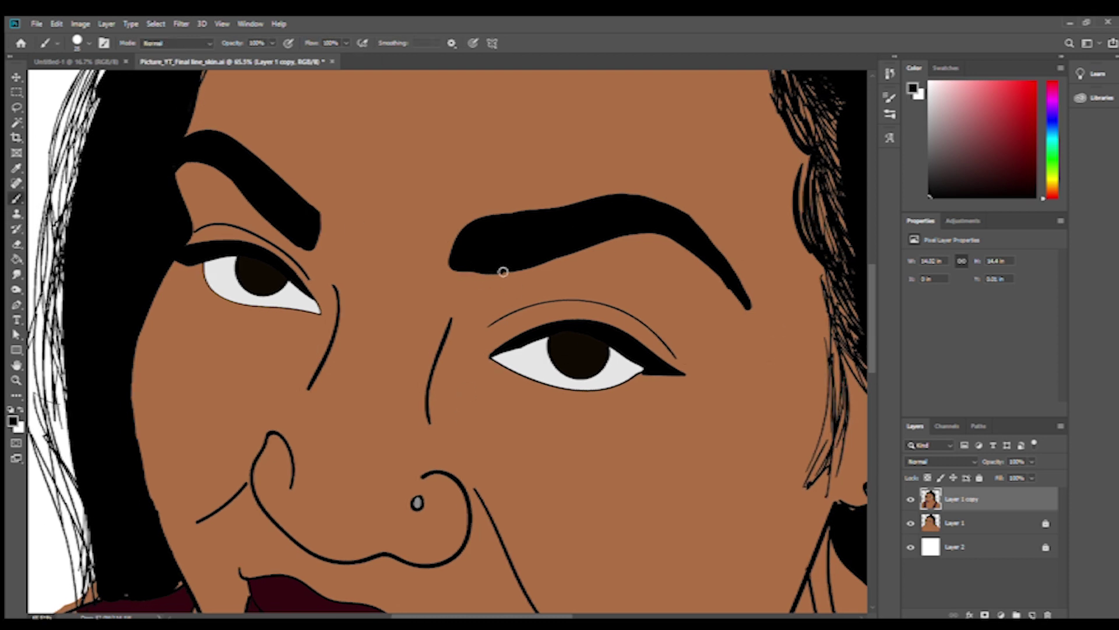
mouse_move(488, 273)
left_mouse_down()
mouse_move(455, 265)
mouse_move(502, 272)
left_mouse_up()
scroll(646, 220, "down", 2)
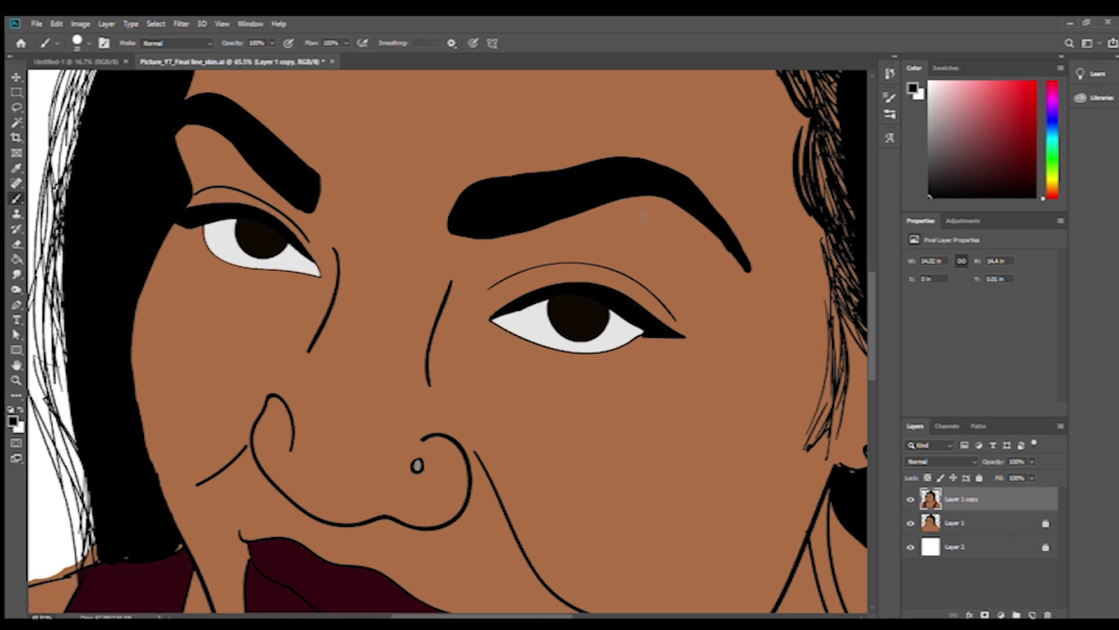
key("ctrl+minus")
key("ctrl+minus")
key("ctrl+minus")
key("ctrl+minus")
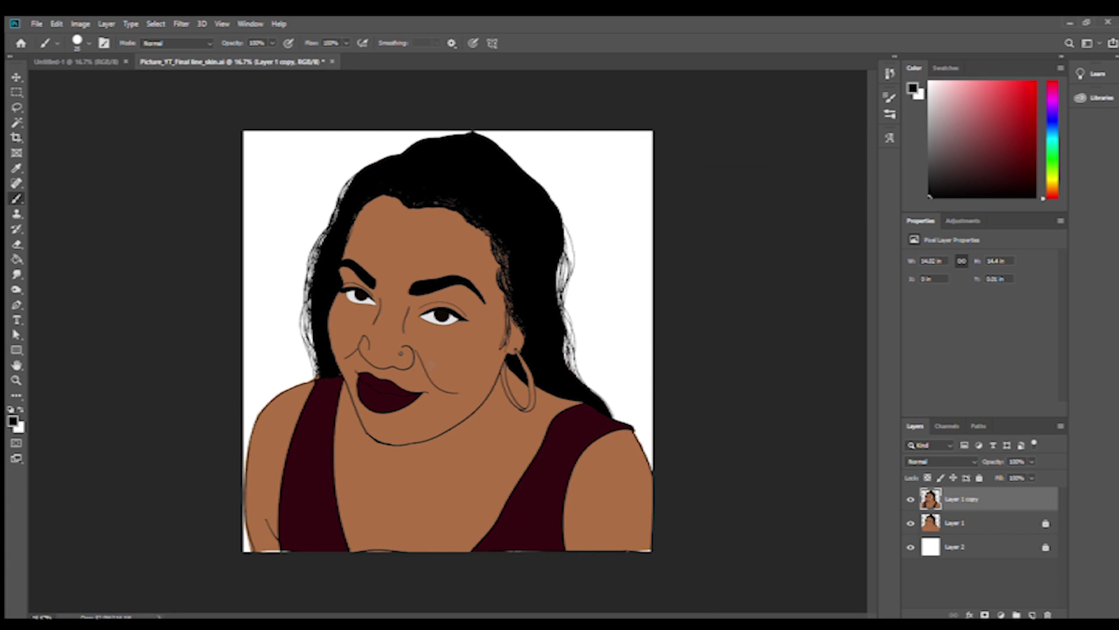
Choose a gold paint colour in the Color panel
left_click(1052, 177)
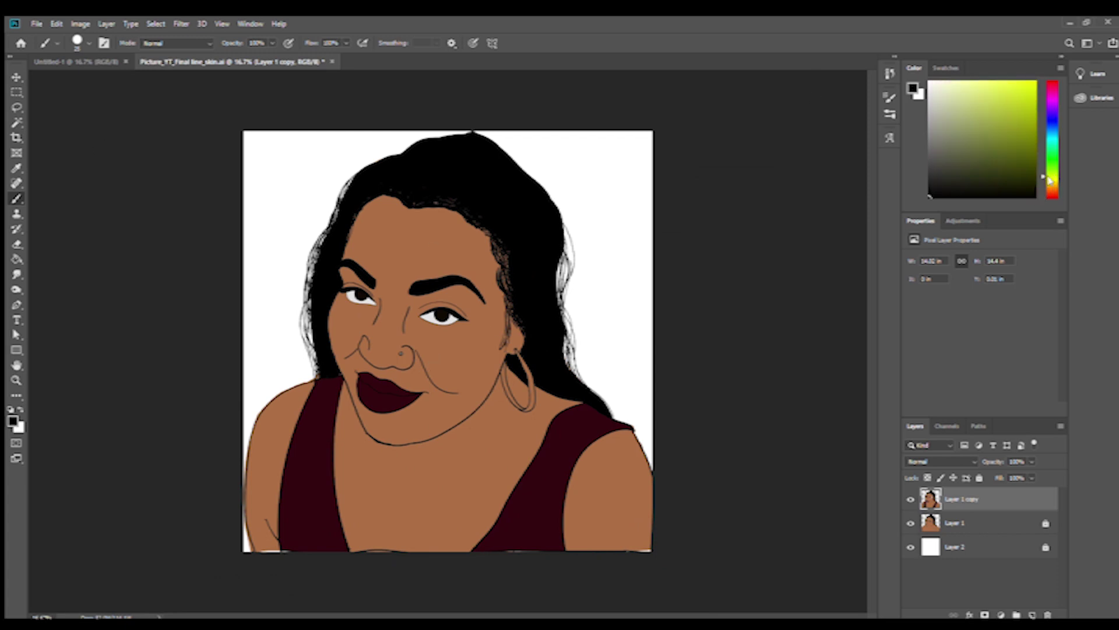
left_click_drag(1049, 176, 1048, 182)
left_click(1025, 106)
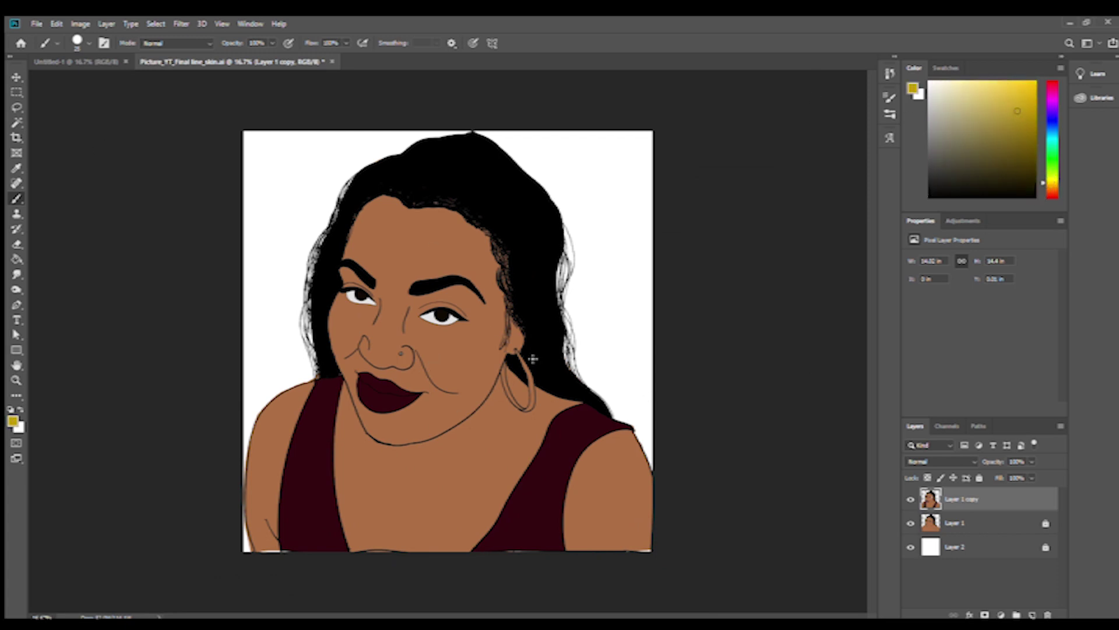
scroll(534, 314, "up", 3)
scroll(532, 312, "up", 3)
scroll(467, 263, "up", 3)
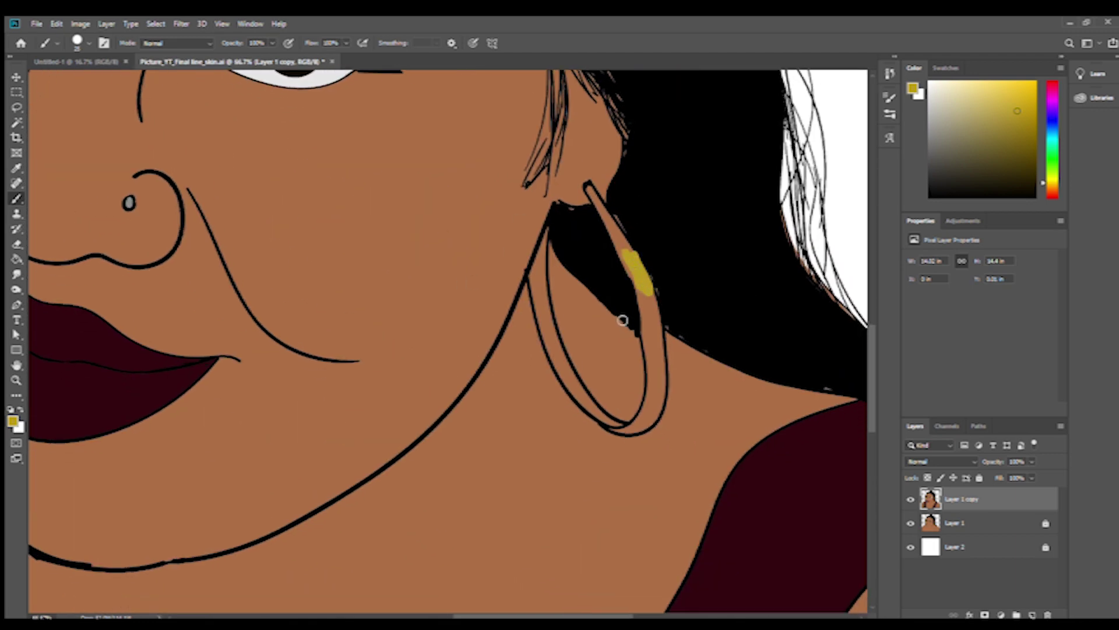
Magic Wand both earring bands and fill them gold with the Paint Bucket
key("w")
left_click(654, 368)
left_click(552, 320, "shift")
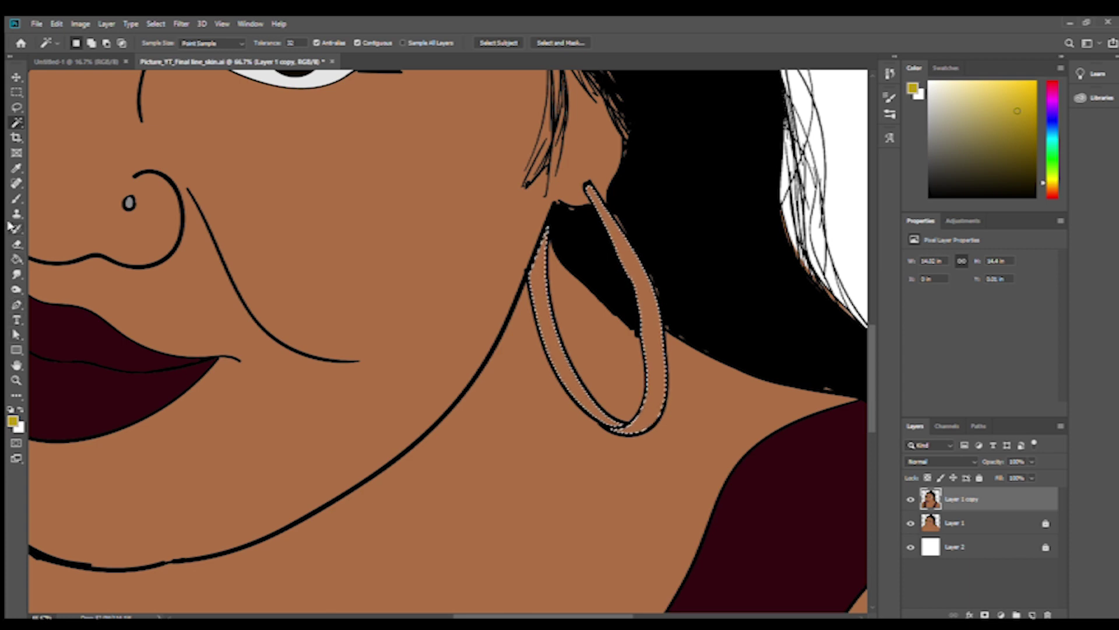
left_click(16, 288)
left_click(17, 258)
left_click(650, 350)
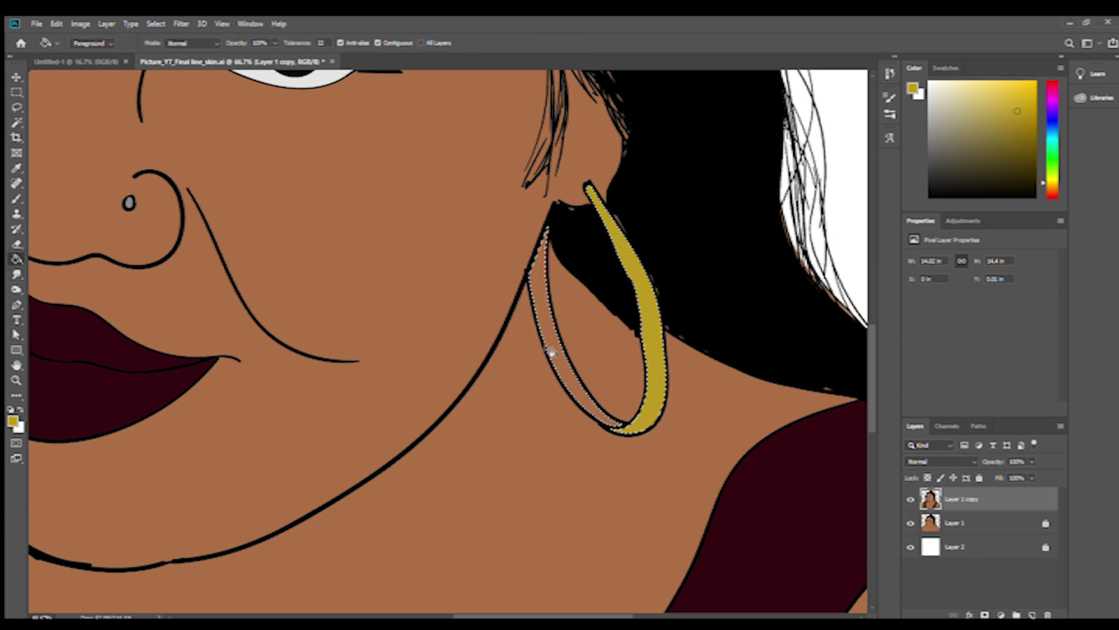
left_click(551, 350)
left_click(1017, 119)
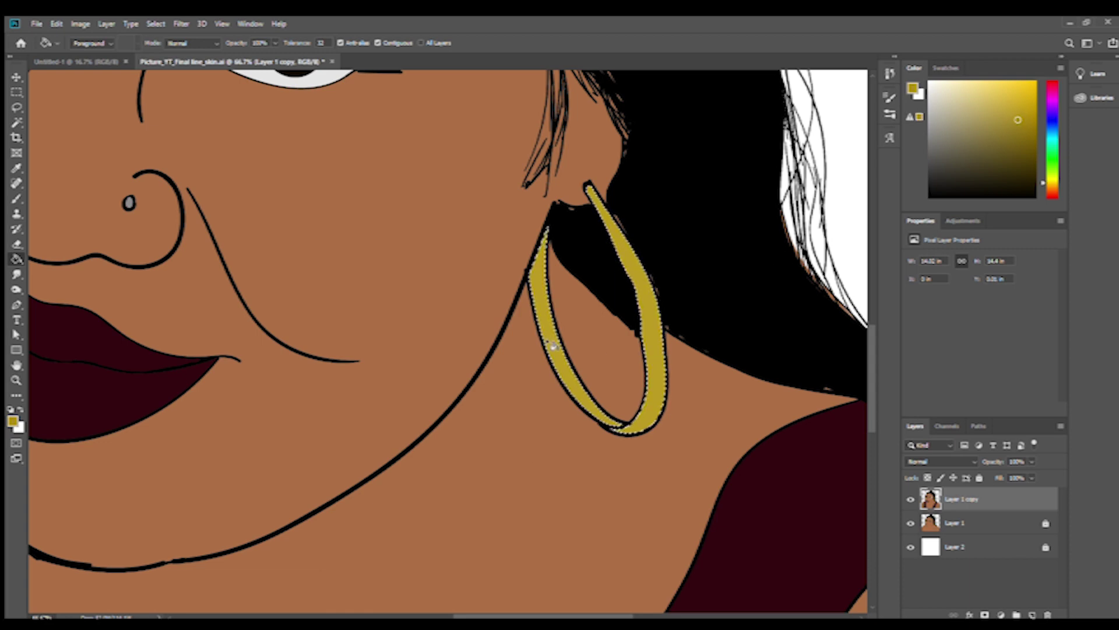
scroll(198, 225, "down", 3)
scroll(198, 225, "down", 3)
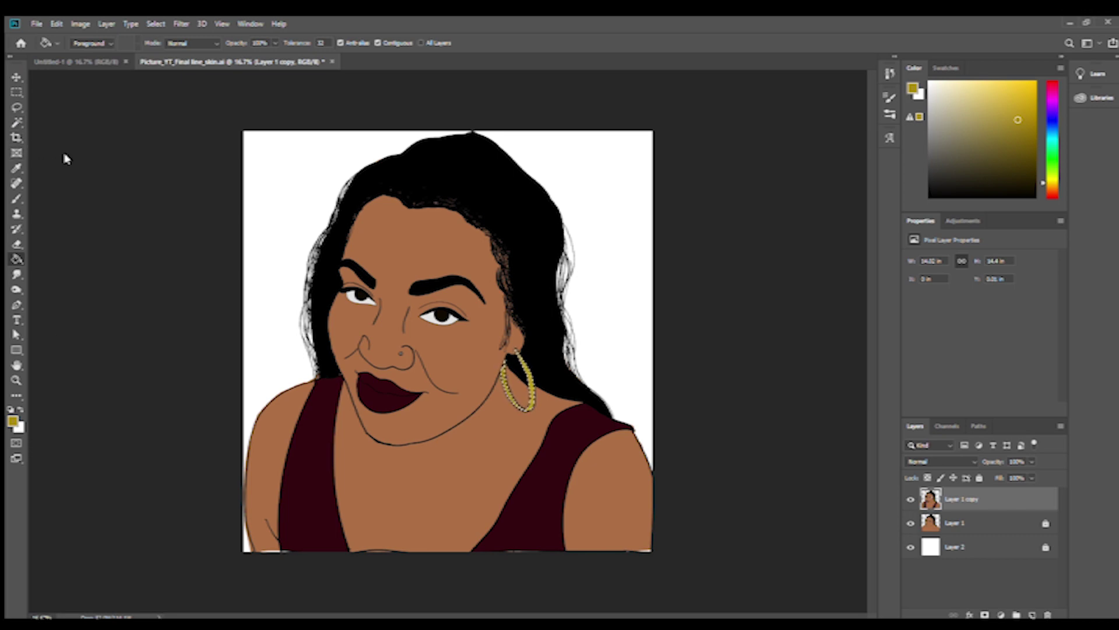
Deselect the gold earring to review the fully coloured portrait
key("ctrl+d")
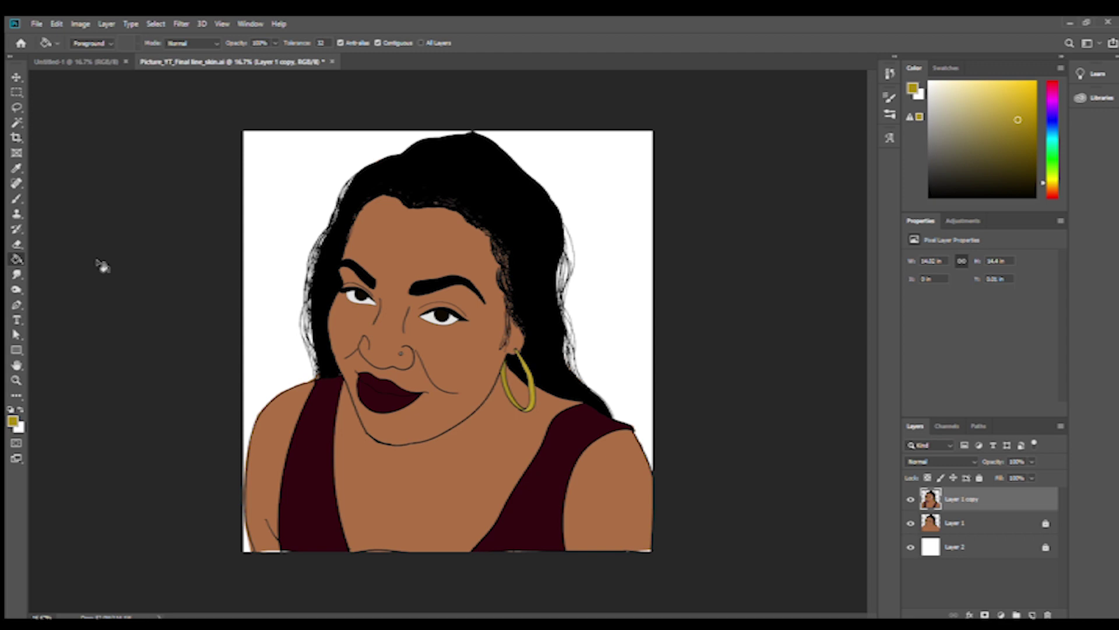